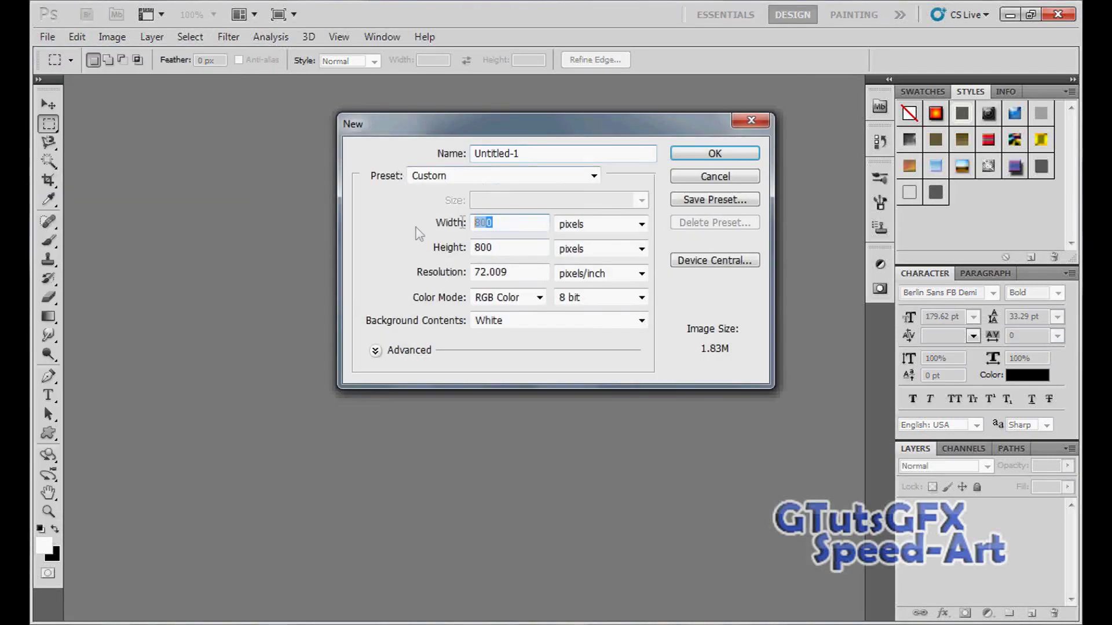
text(00)
Create a new 400×200 px document with a transparent background
click(557, 320)
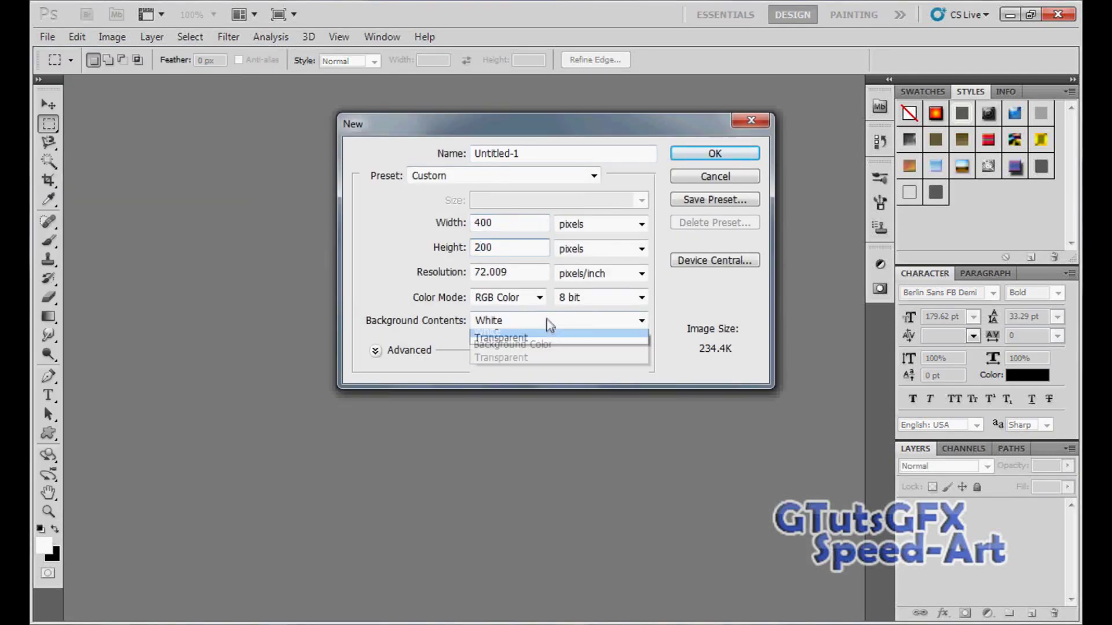
click(521, 350)
click(713, 154)
Open the cloud photo FH000009.jpg from the Images clouds folder
key(ctrl+o)
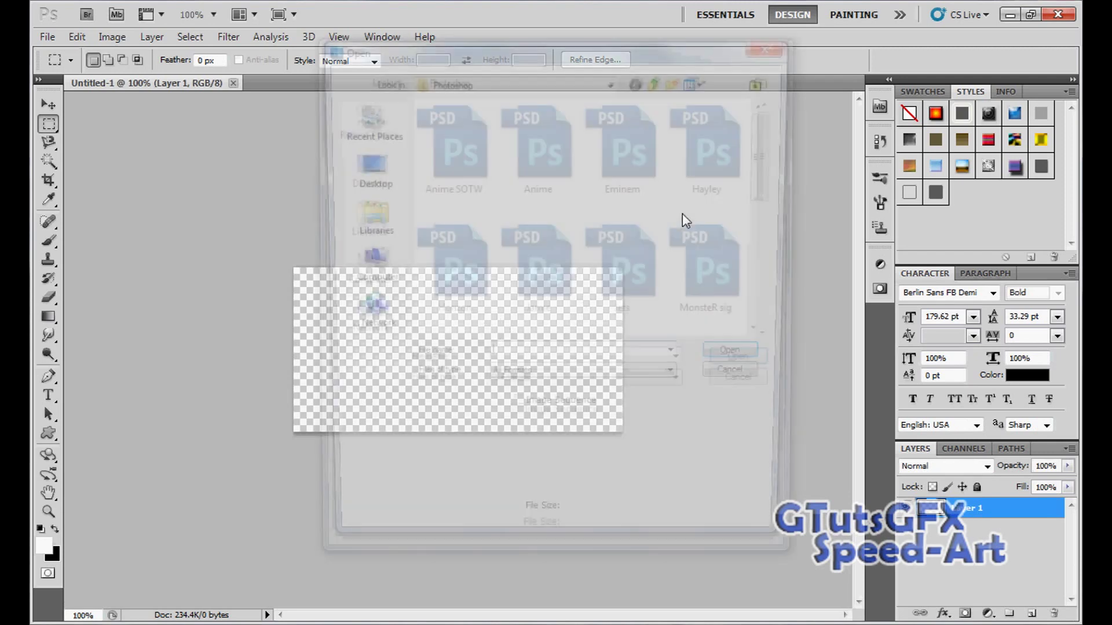
click(657, 79)
double_click(462, 236)
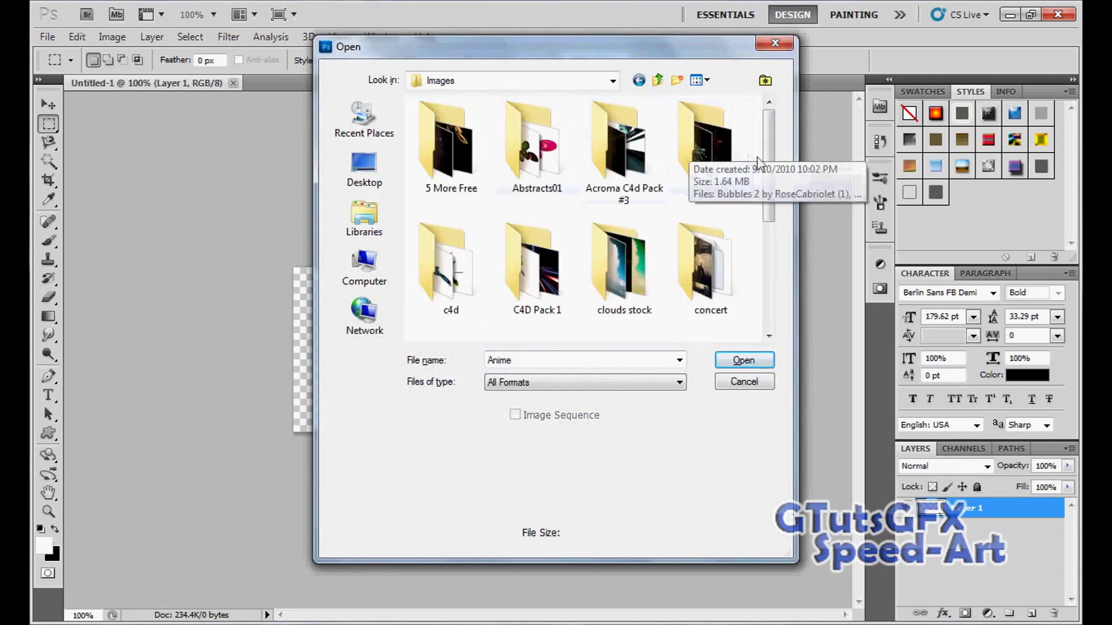
double_click(616, 274)
double_click(705, 191)
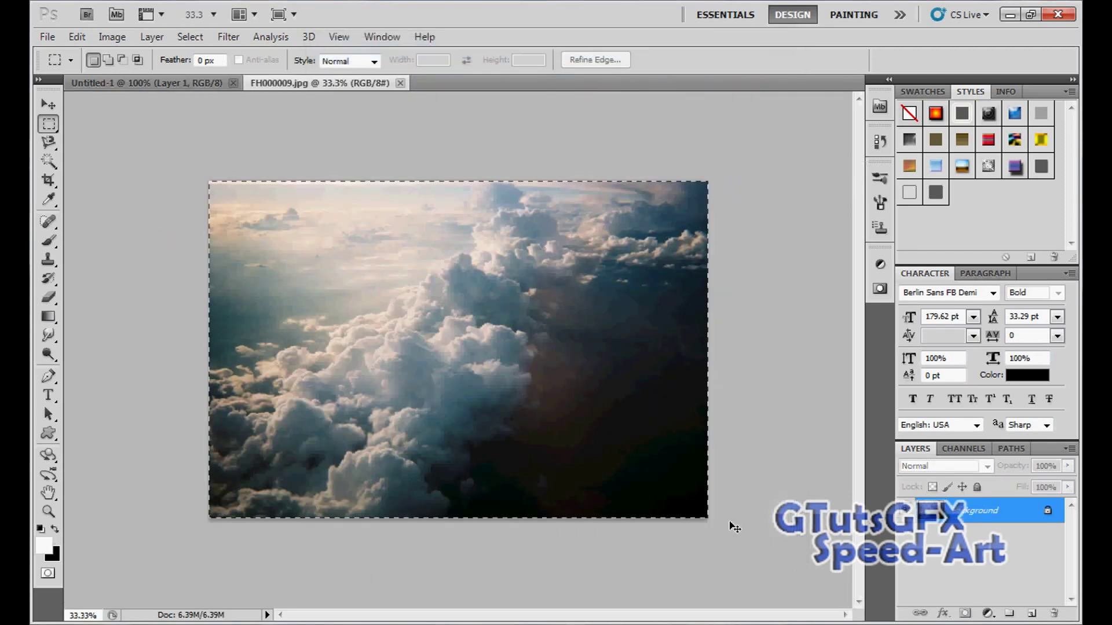
Copy the cloud photo into the blank banner document
key(ctrl+c)
click(147, 83)
key(ctrl+v)
key(v)
key(ctrl+t)
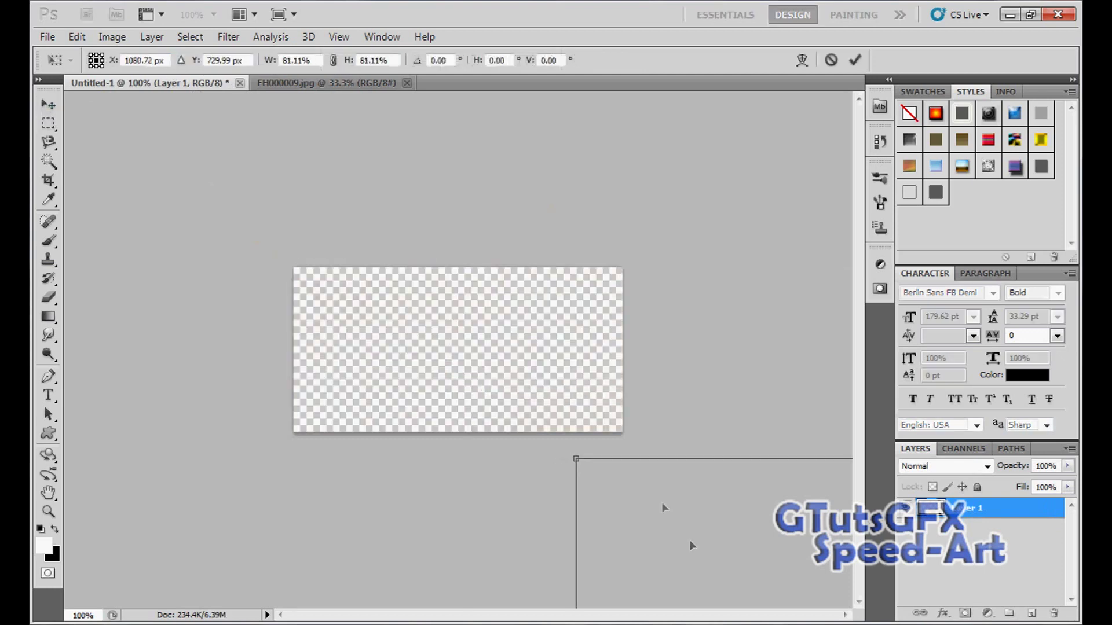
Scale the clouds to cover the whole canvas, then open fightjetcopy.png
mouse_move(663, 508)
mouse_down()
mouse_move(620, 448)
mouse_move(193, 150)
mouse_up()
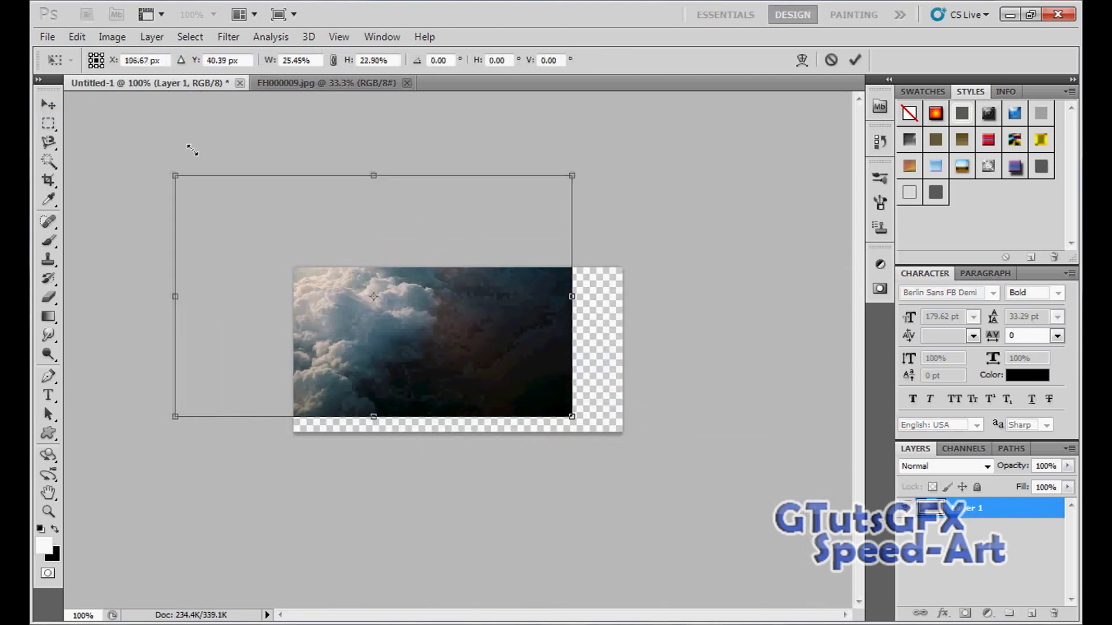
drag(363, 295, 462, 373)
click(48, 106)
key(Return)
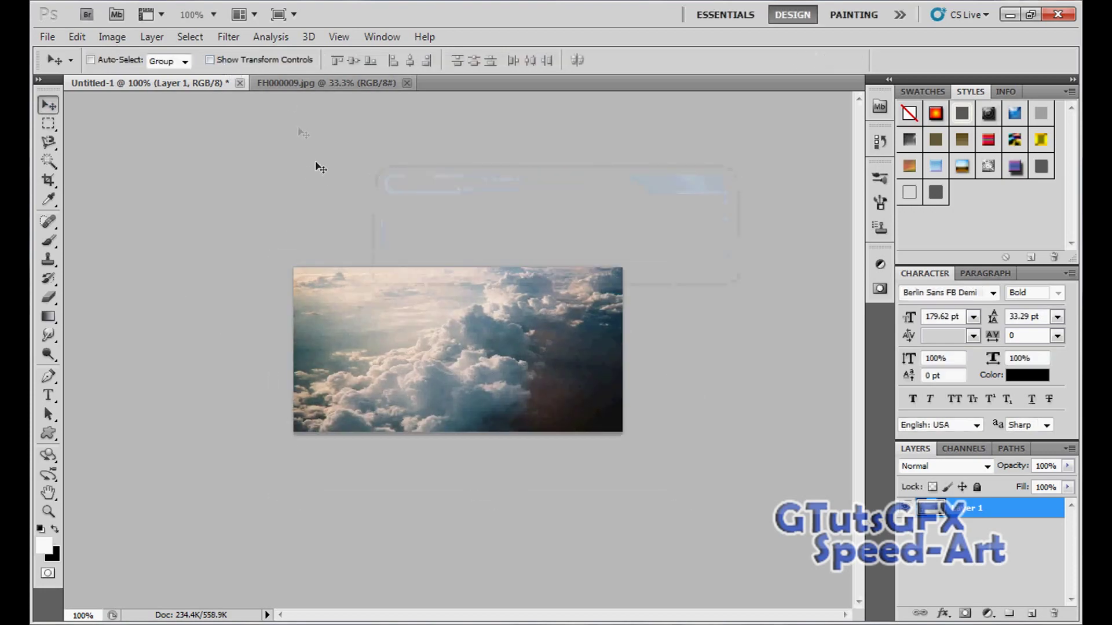
key(ctrl+o)
double_click(528, 145)
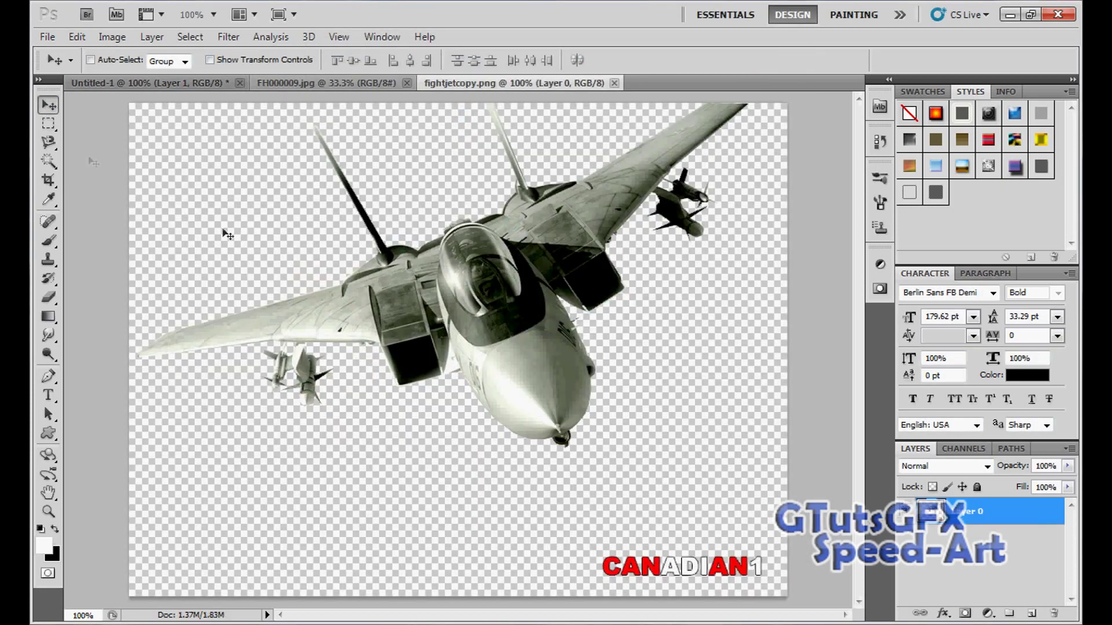
Delete the text strip at the bottom of the jet image
key(m)
drag(780, 615, 781, 619)
key(Delete)
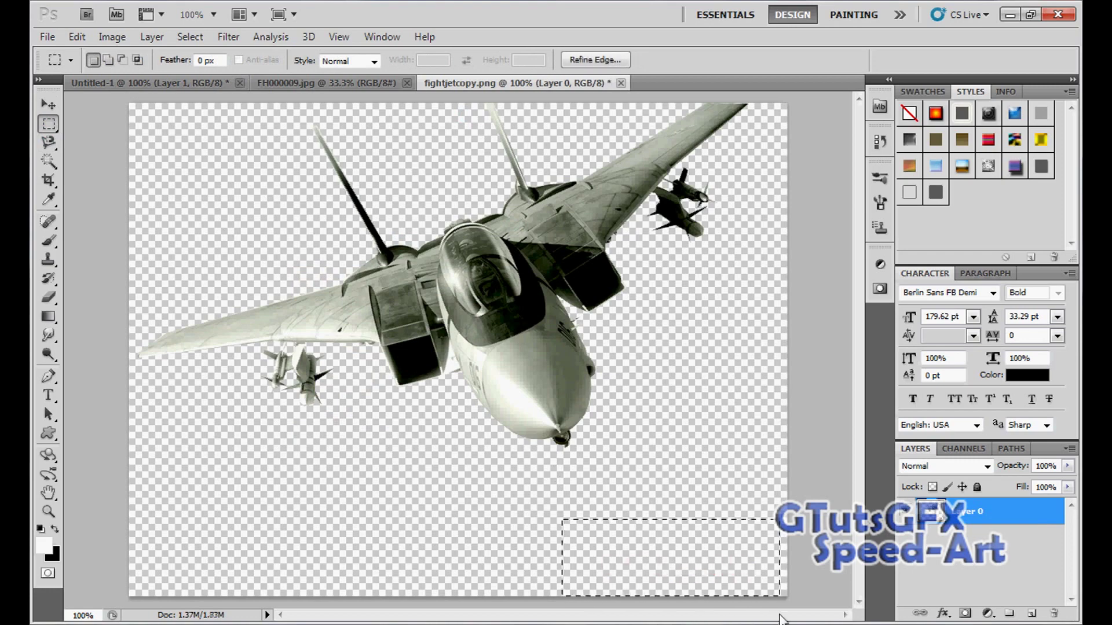
Drag the jet layer into the banner and shrink it to about half size
drag(623, 389, 456, 338)
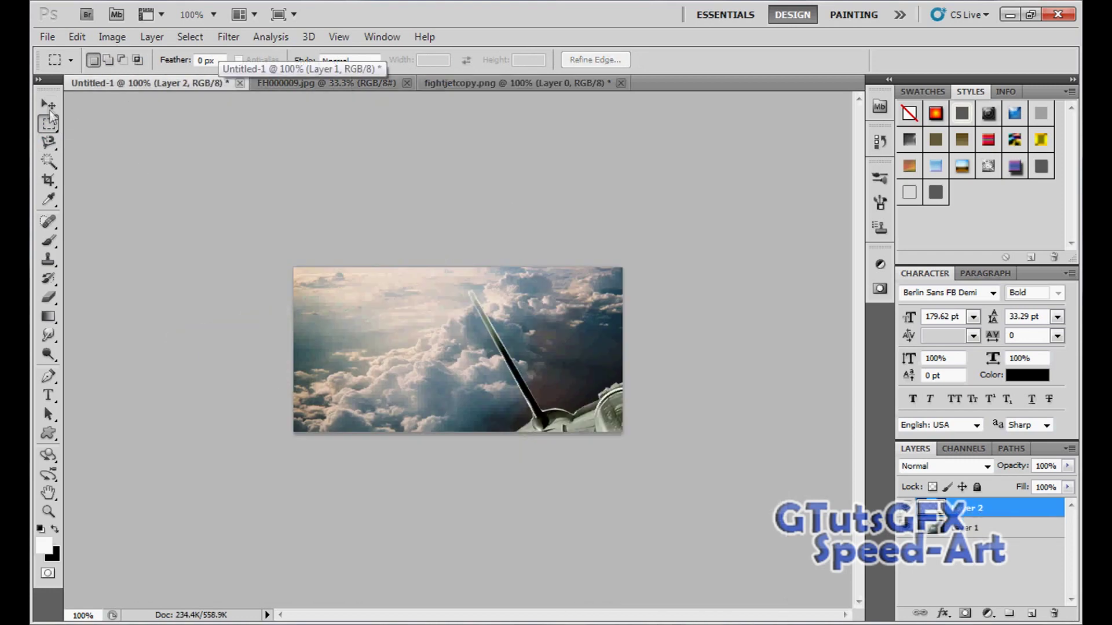
click(49, 106)
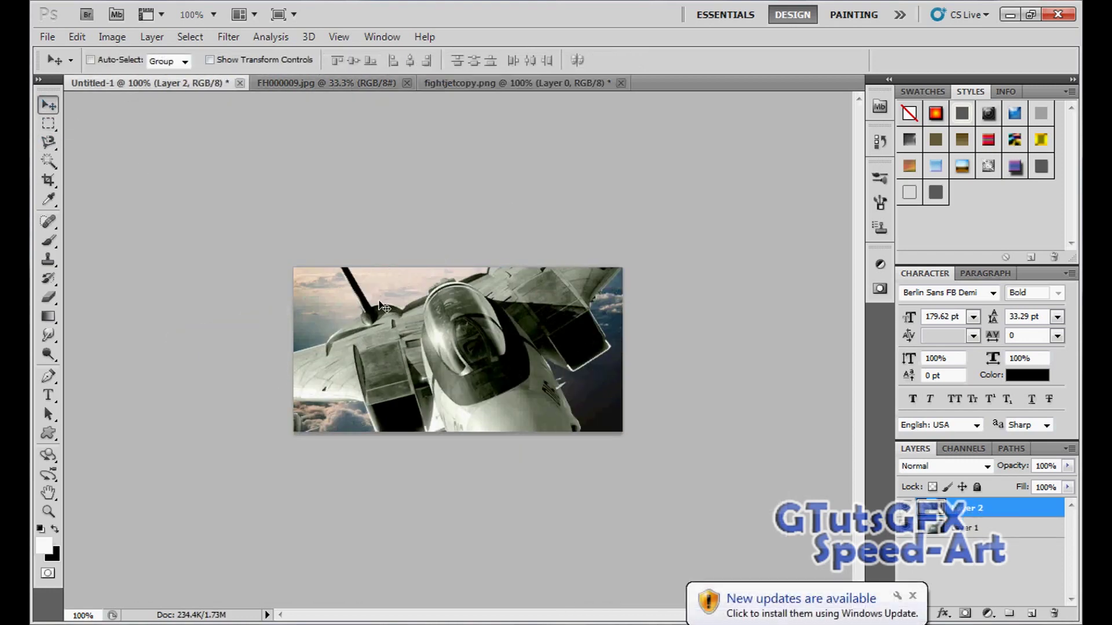
mouse_move(120, 159)
mouse_down()
mouse_move(338, 314)
mouse_move(430, 356)
mouse_move(415, 353)
mouse_up()
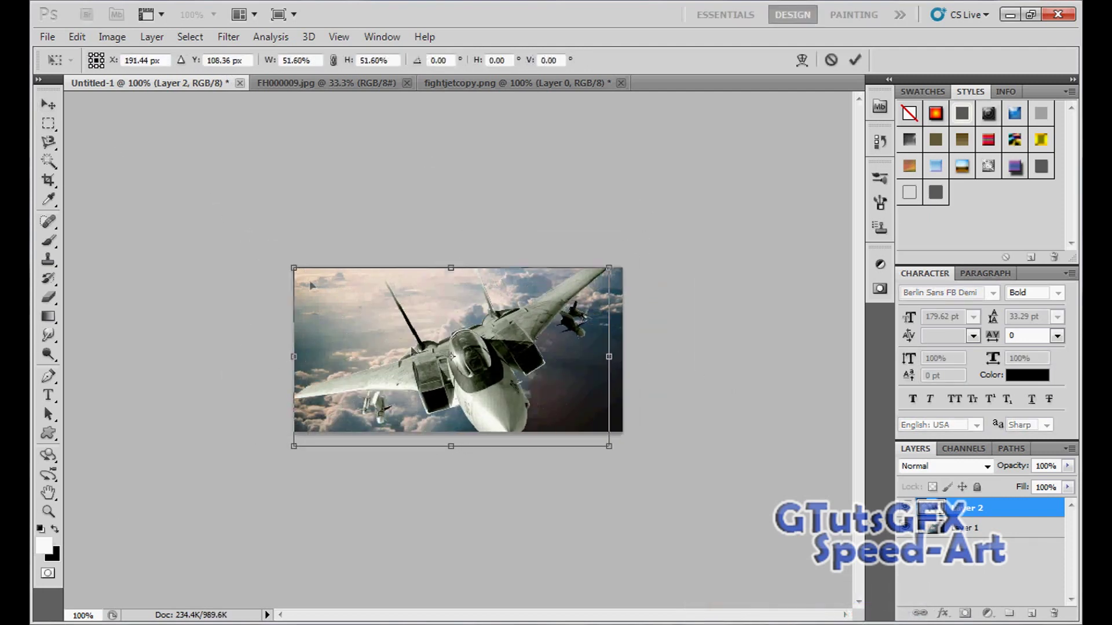
Commit the jet's scaling and open the ready made.psd render
click(49, 105)
key(Return)
key(ctrl+o)
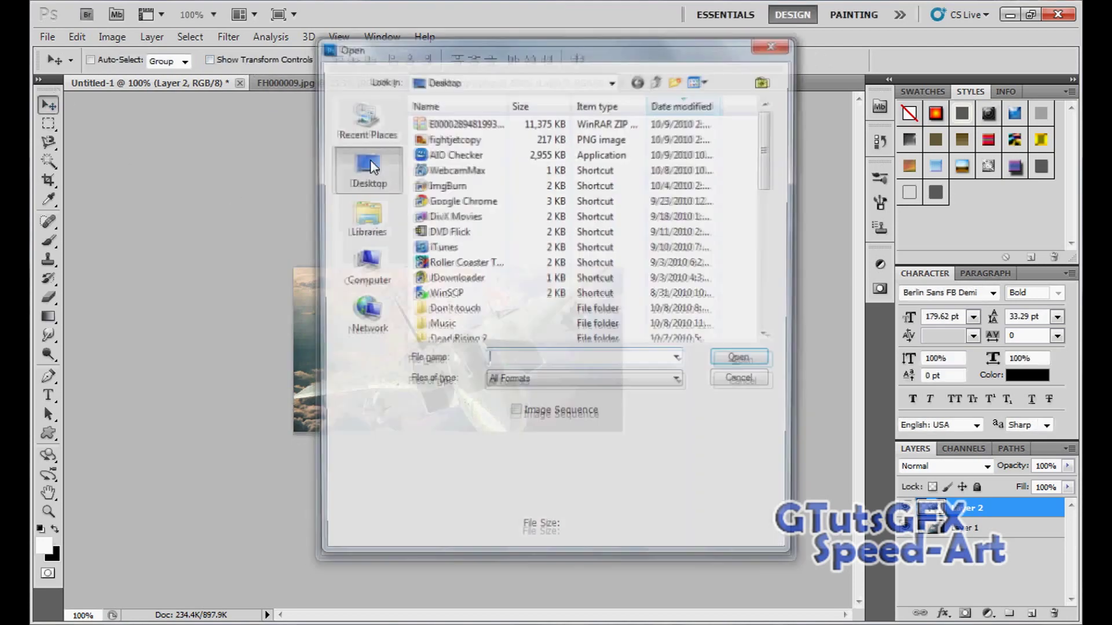
double_click(452, 326)
double_click(487, 263)
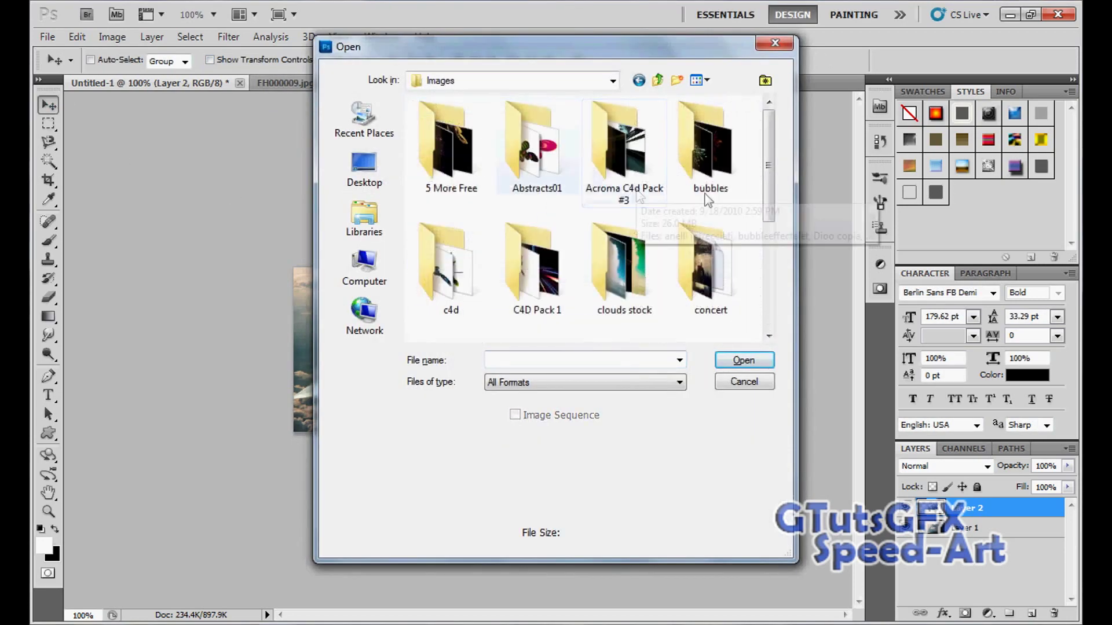
scroll(773, 202, down, 5)
double_click(535, 260)
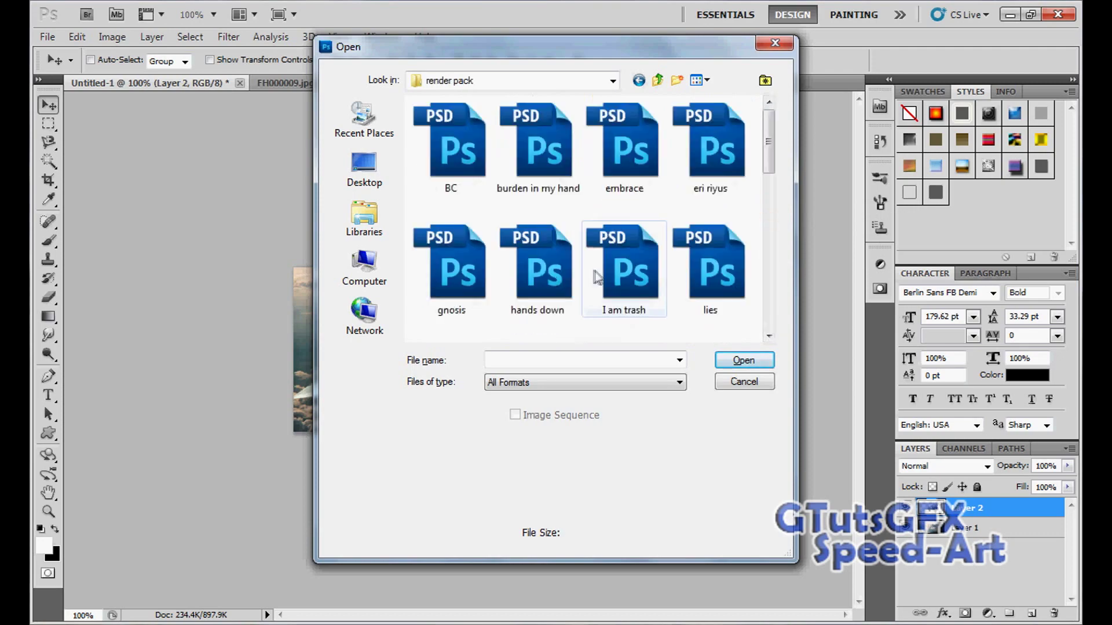
click(624, 269)
click(546, 278)
scroll(777, 159, down, 3)
click(735, 238)
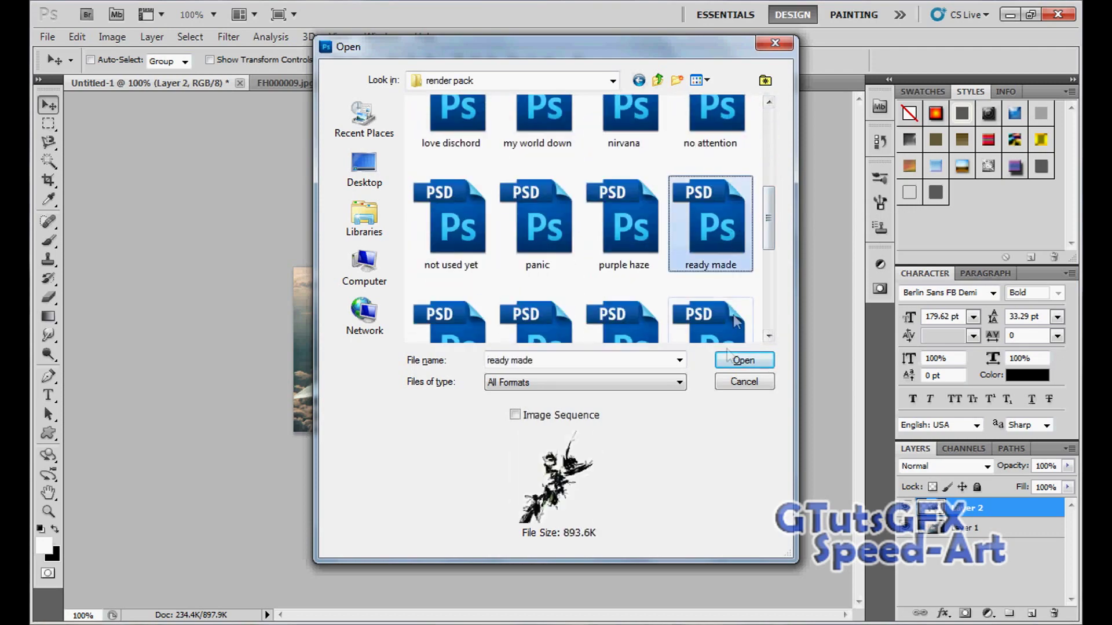
click(739, 360)
Paste part of the ready made render behind the jet's right side
click(48, 124)
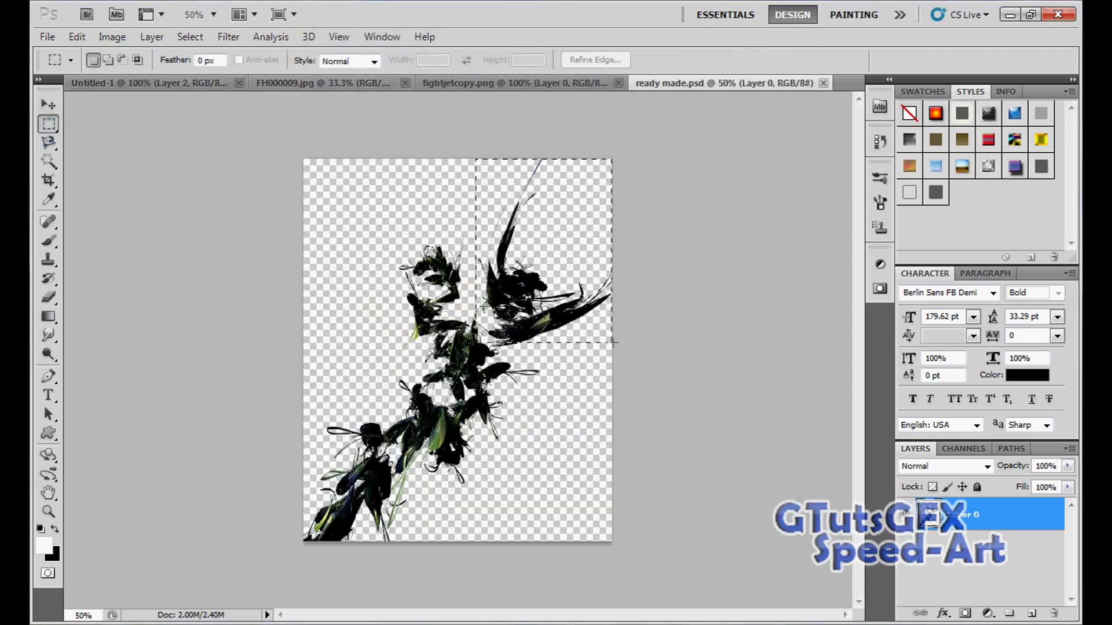
key(ctrl+Tab)
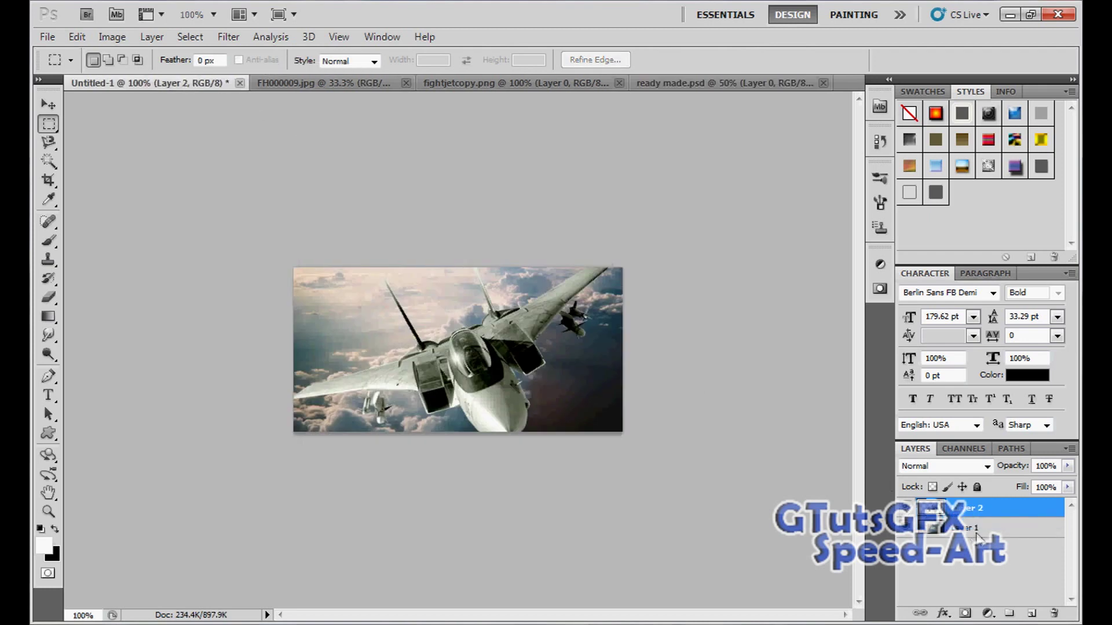
key(ctrl+v)
key(v)
mouse_move(275, 280)
mouse_down()
mouse_move(538, 176)
mouse_move(528, 218)
mouse_up()
Erase the stray parts of the dark render with the Eraser
click(48, 298)
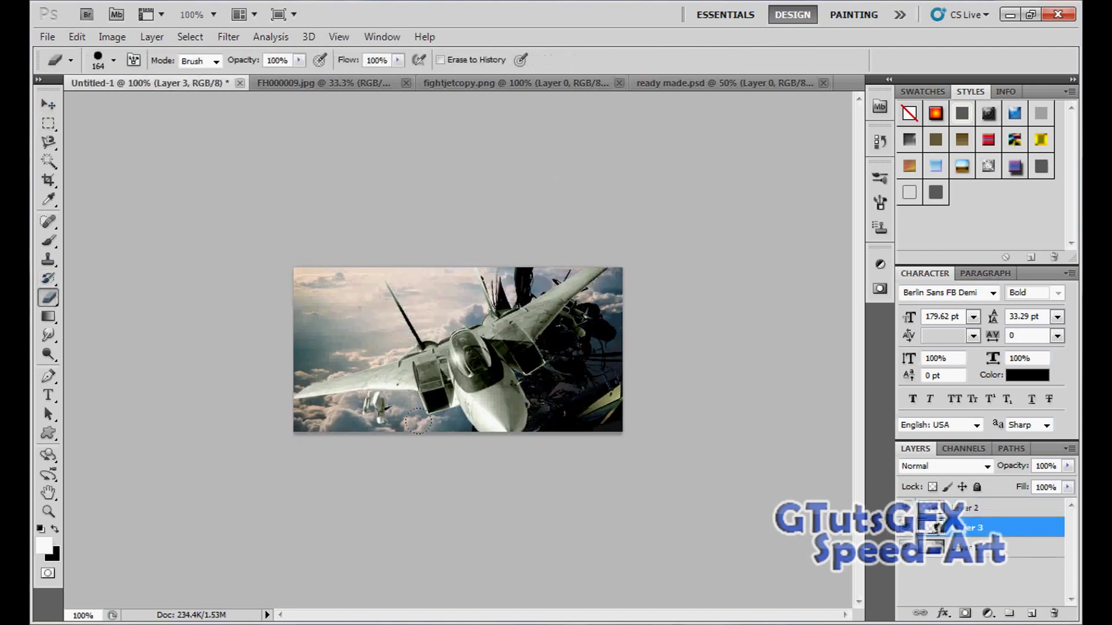
click(114, 61)
drag(534, 306, 493, 268)
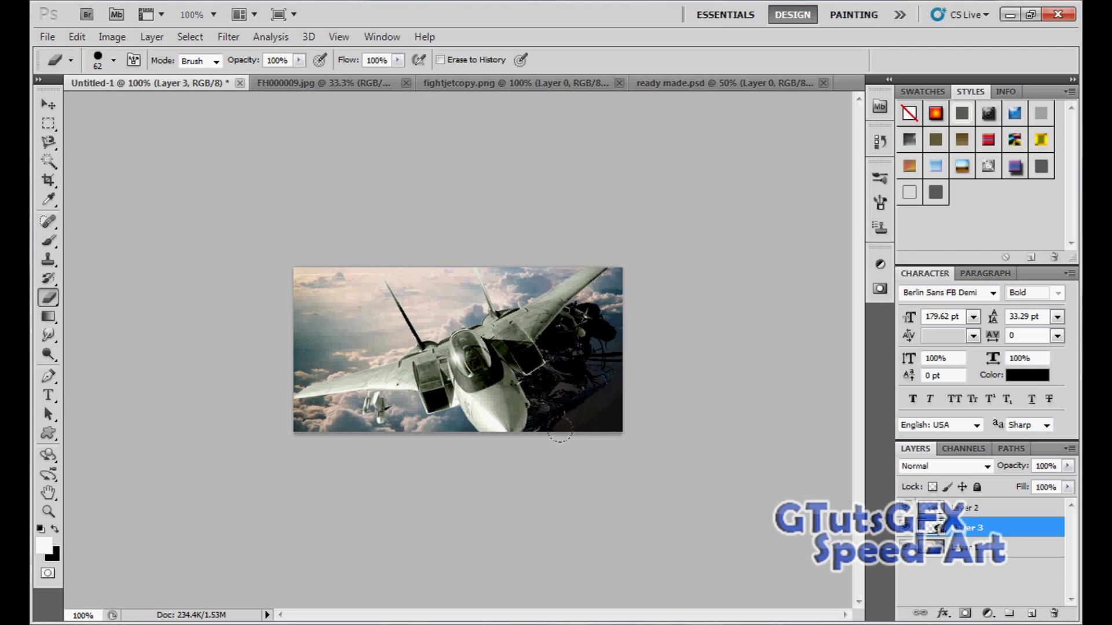
click(48, 107)
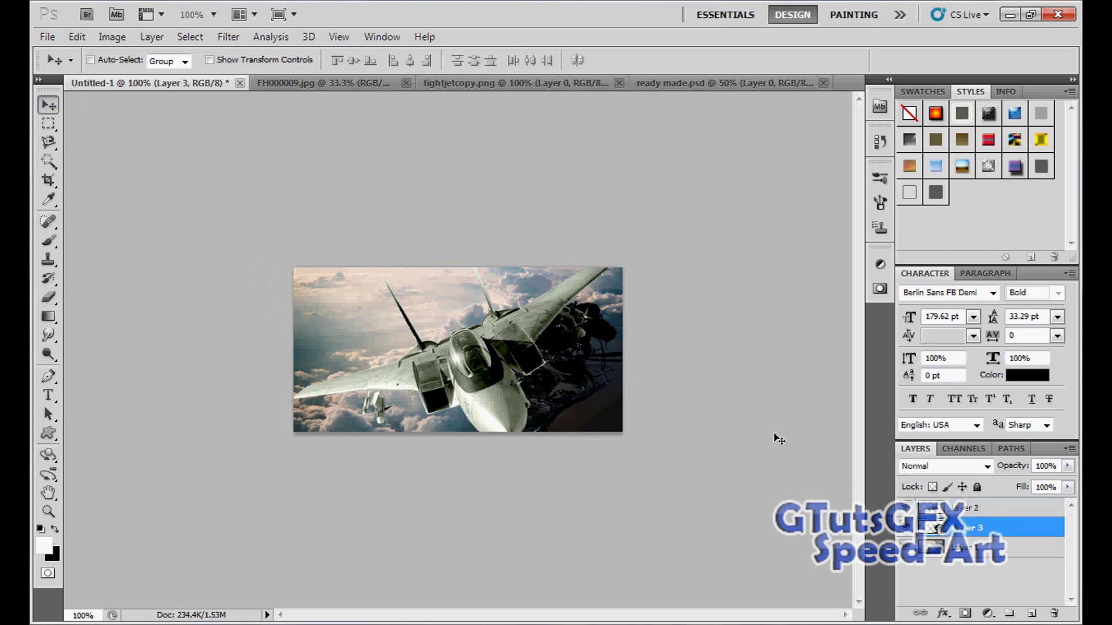
key(ctrl+o)
Open the embrace.psd render from the render pack
click(450, 270)
click(537, 143)
click(624, 143)
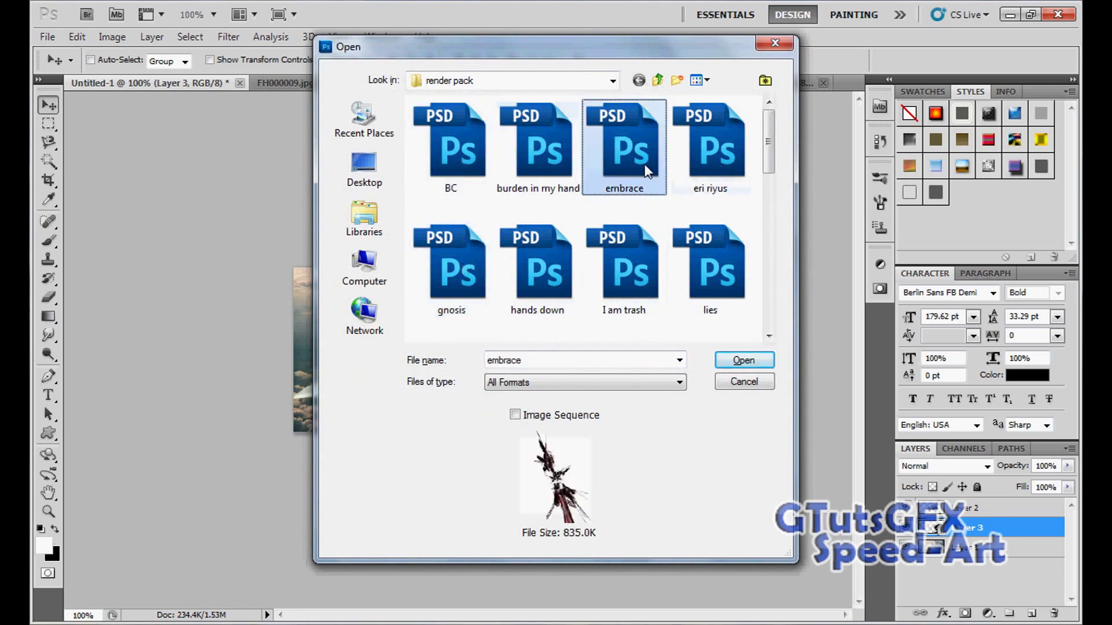
click(743, 360)
Paste a section of the red render into the banner, up-left over the jet
key(m)
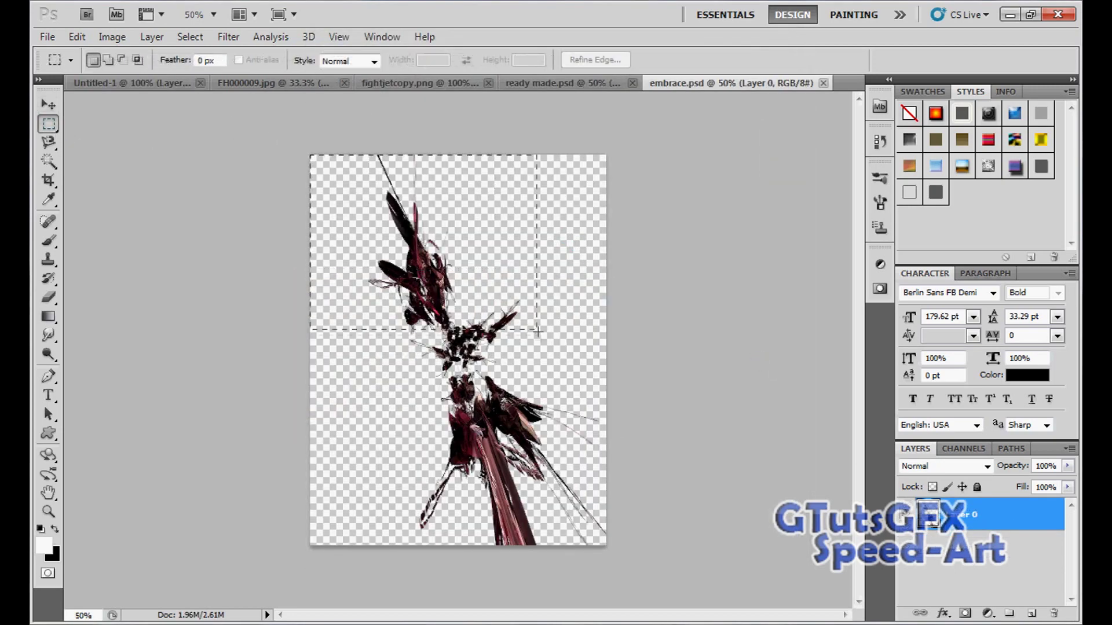
key(ctrl+c)
click(111, 81)
key(ctrl+v)
key(v)
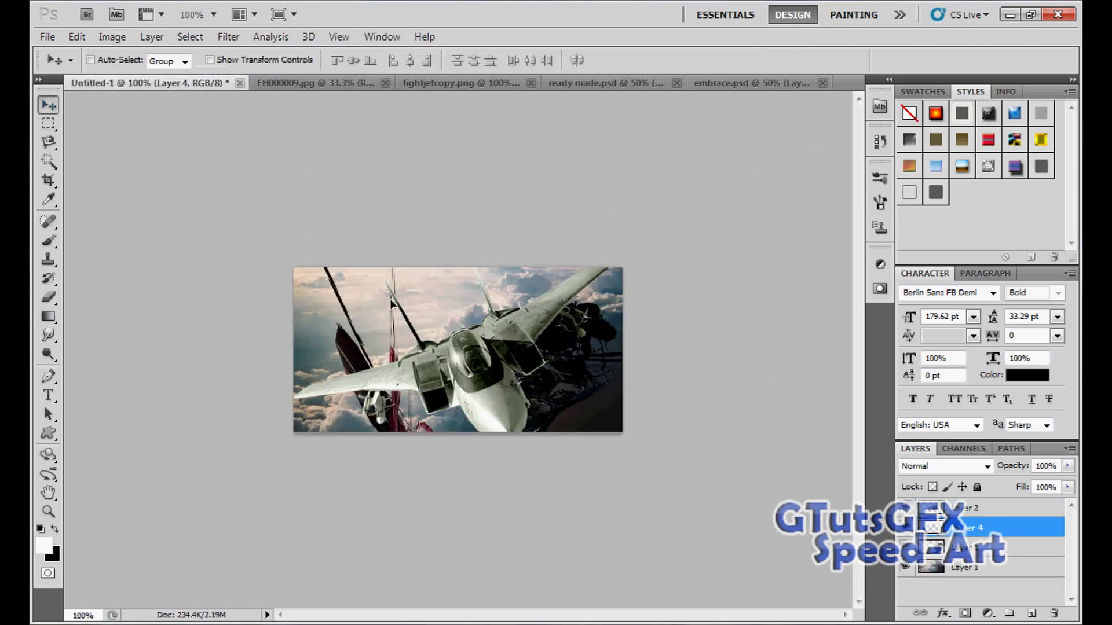
drag(389, 298, 380, 207)
Rotate the red render about 35 degrees, nudge it left, and apply
key(ctrl+t)
drag(268, 191, 189, 304)
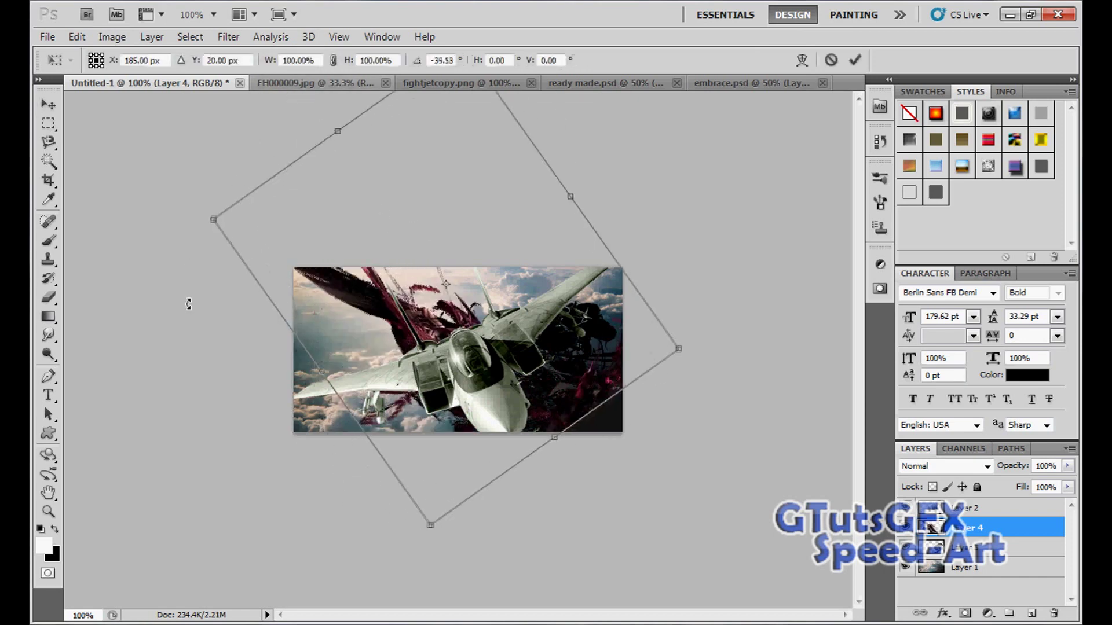
mouse_move(377, 338)
mouse_down()
mouse_move(312, 339)
mouse_move(344, 342)
mouse_up()
click(48, 102)
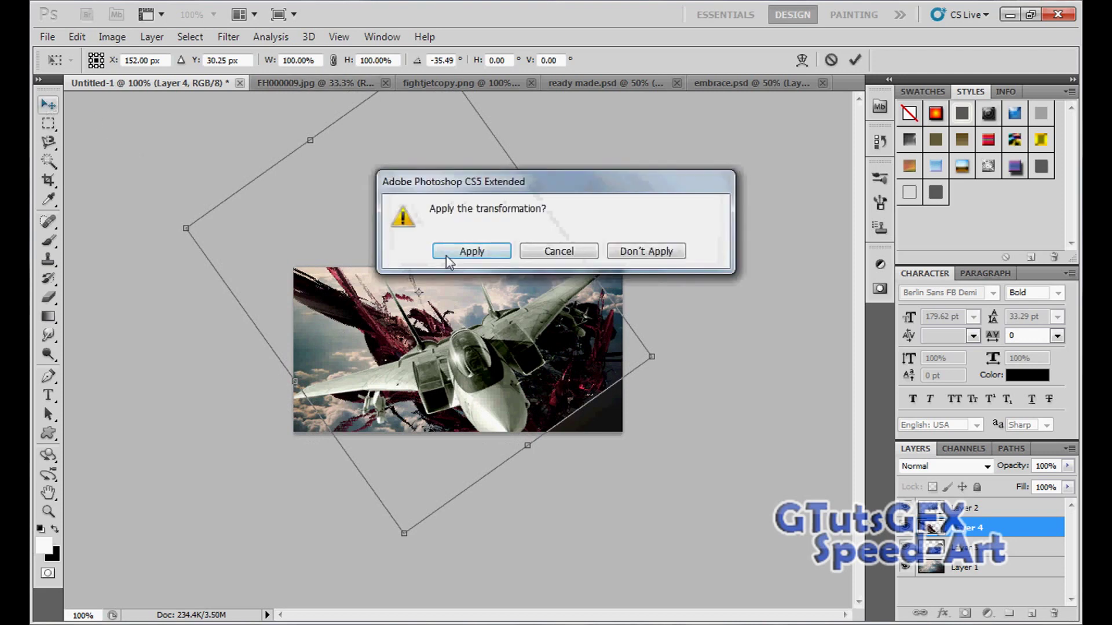
click(451, 253)
click(48, 297)
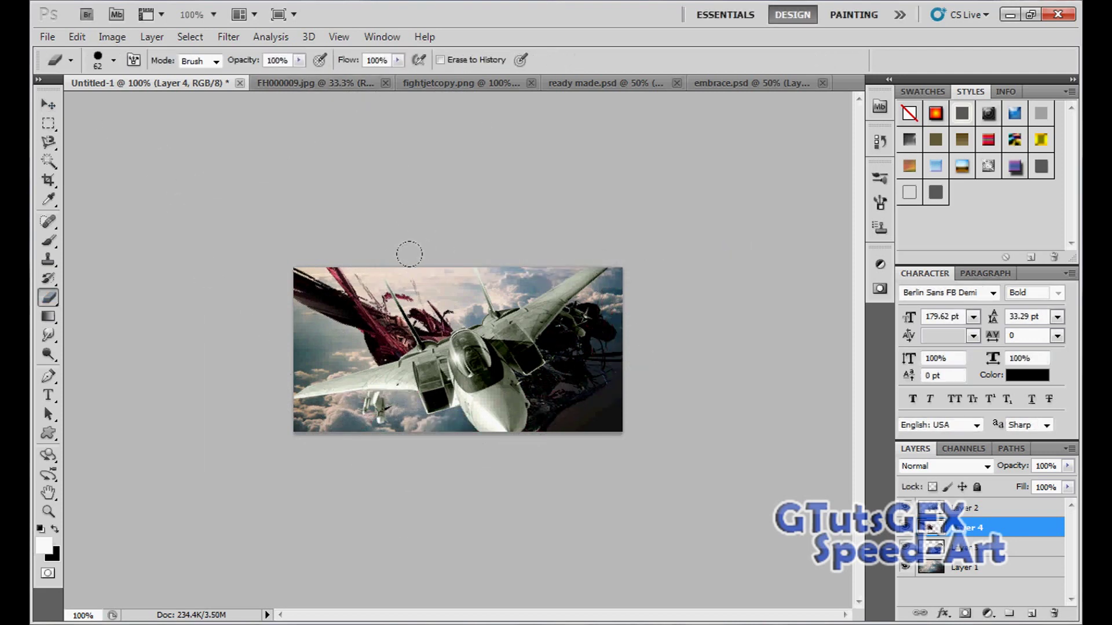
Colorize Layer 4 with Hue/Saturation, tuning its hue, saturation and lightness
key(v)
key(ctrl+u)
click(930, 394)
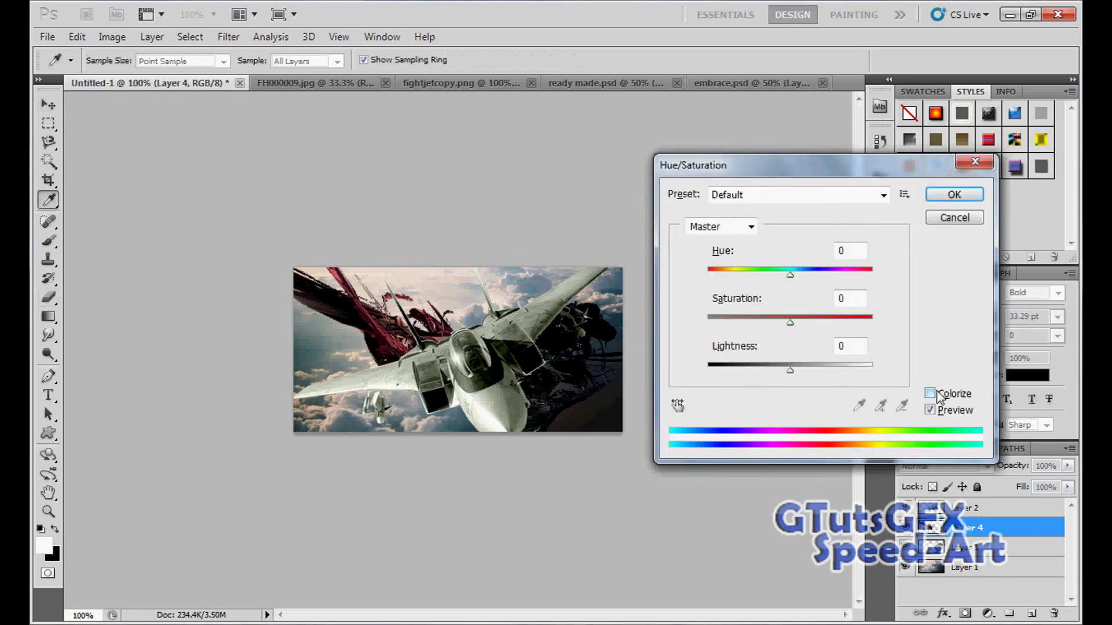
drag(708, 275, 863, 274)
drag(790, 365, 749, 370)
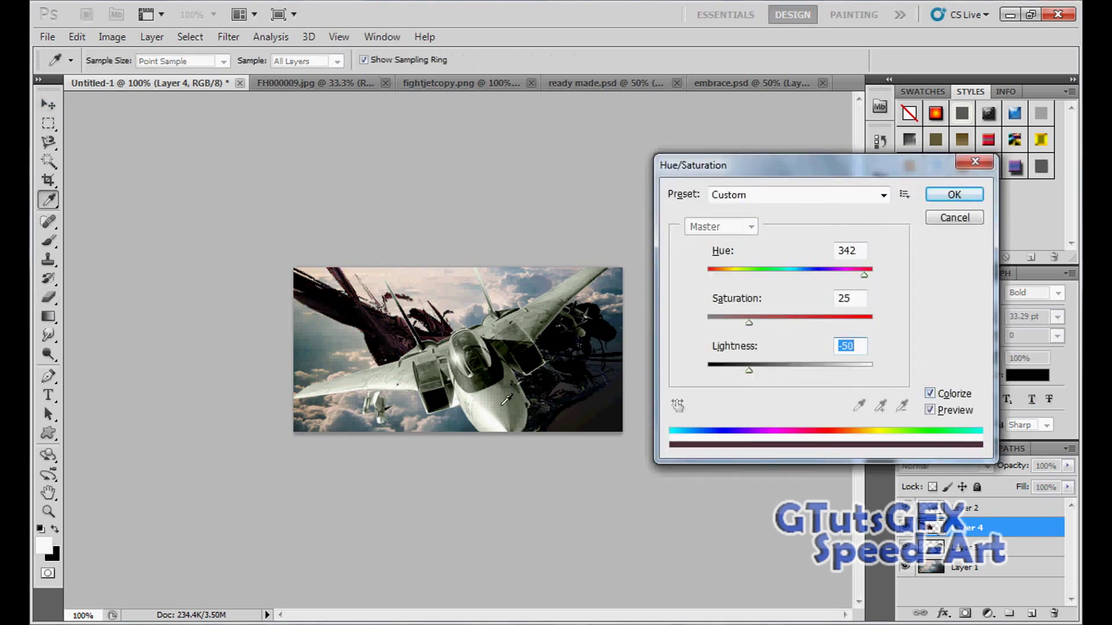
drag(752, 371, 772, 370)
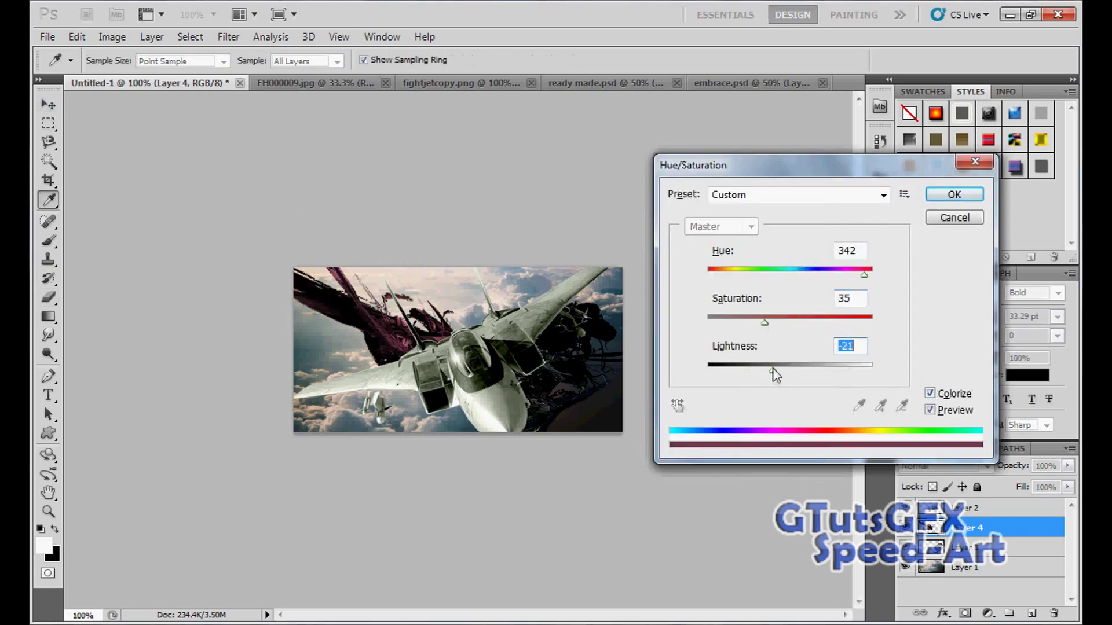
drag(864, 275, 748, 275)
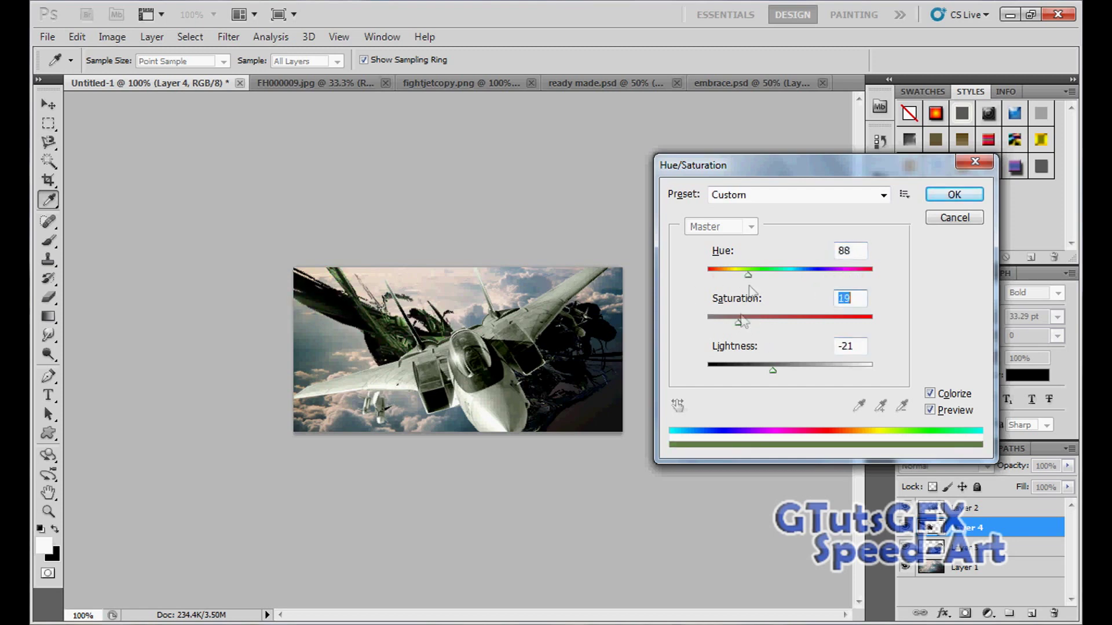
drag(748, 274, 849, 275)
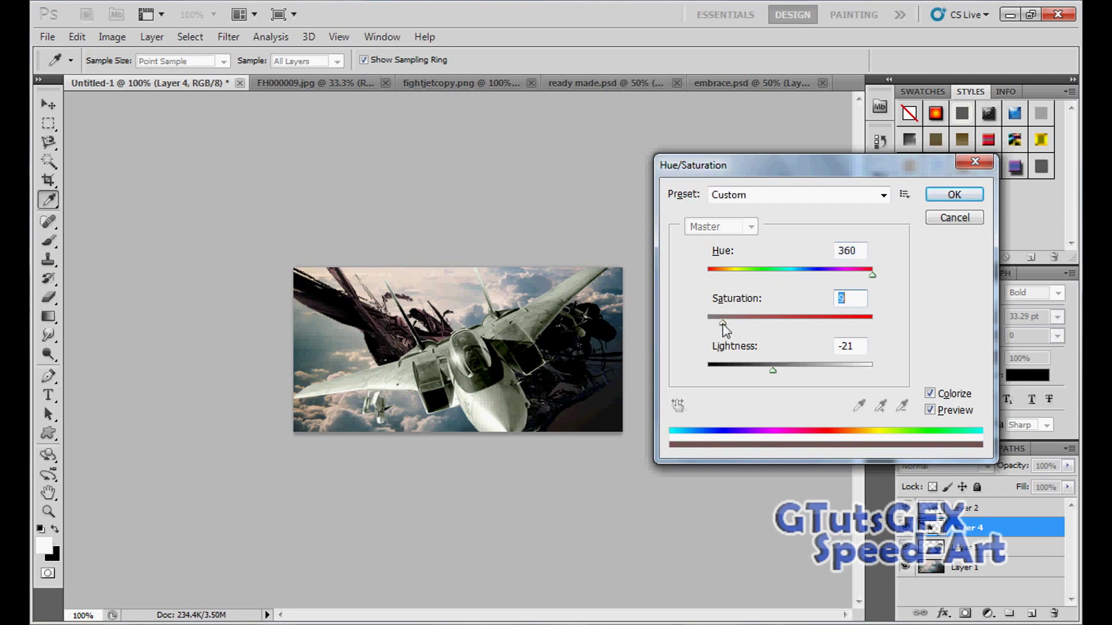
click(848, 346)
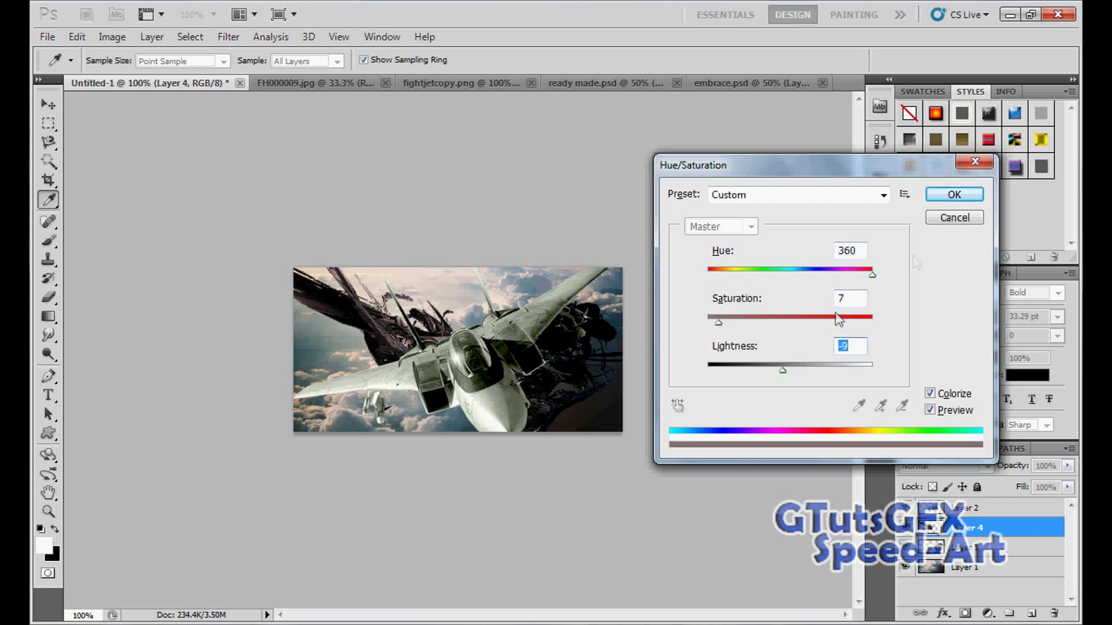
click(954, 194)
key(v)
Colorize Layer 3 at Hue 342 with Lightness -54 for a dusky red
click(999, 547)
key(ctrl+u)
click(930, 394)
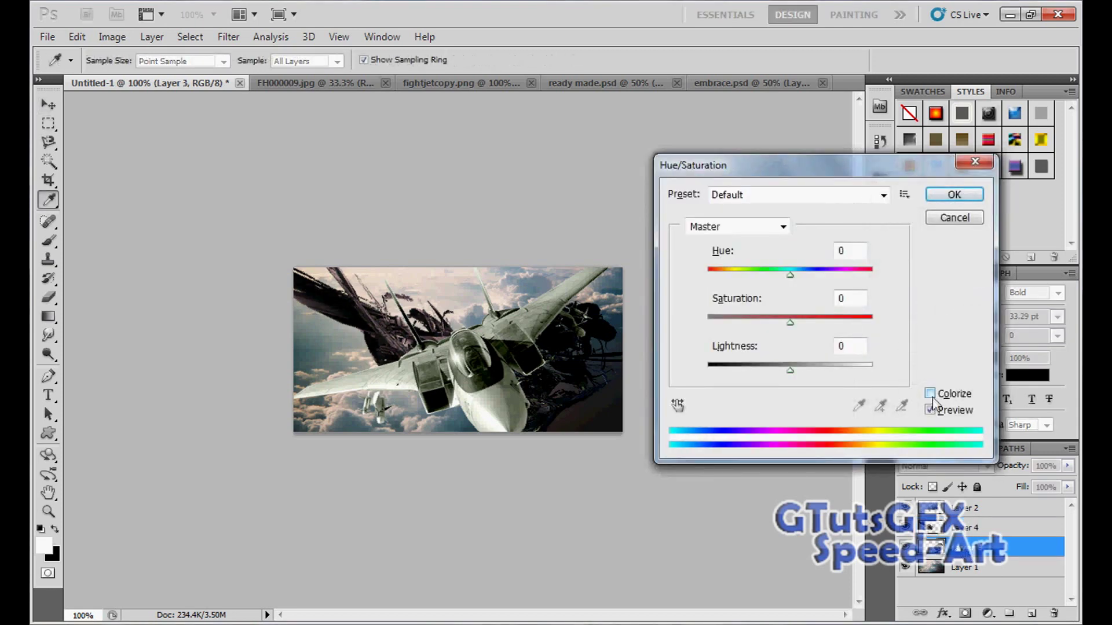
drag(799, 374, 754, 372)
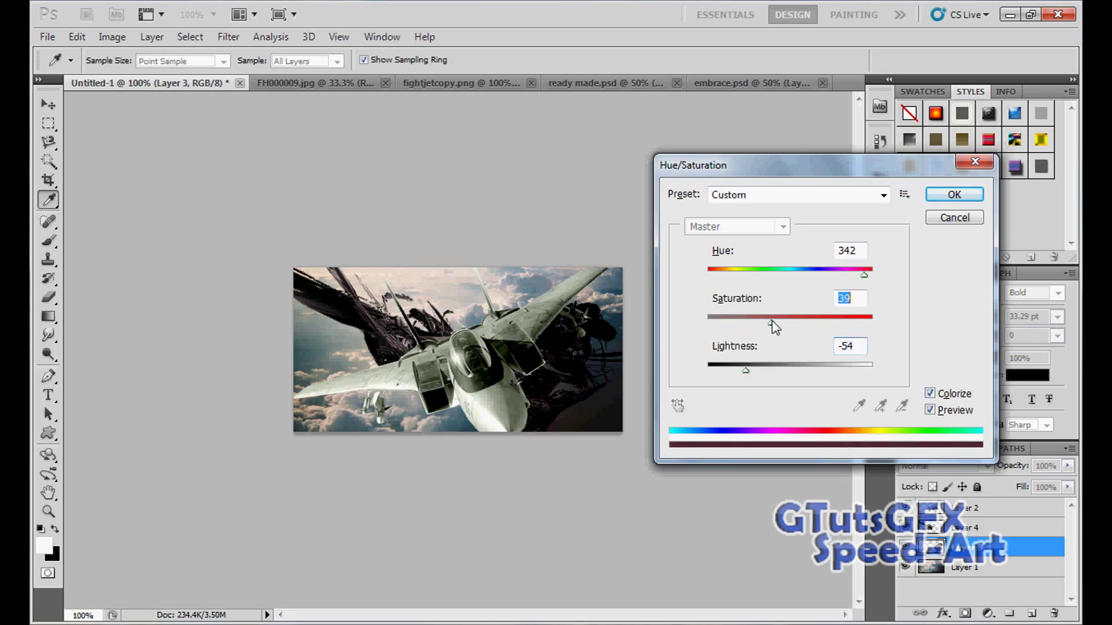
key(Return)
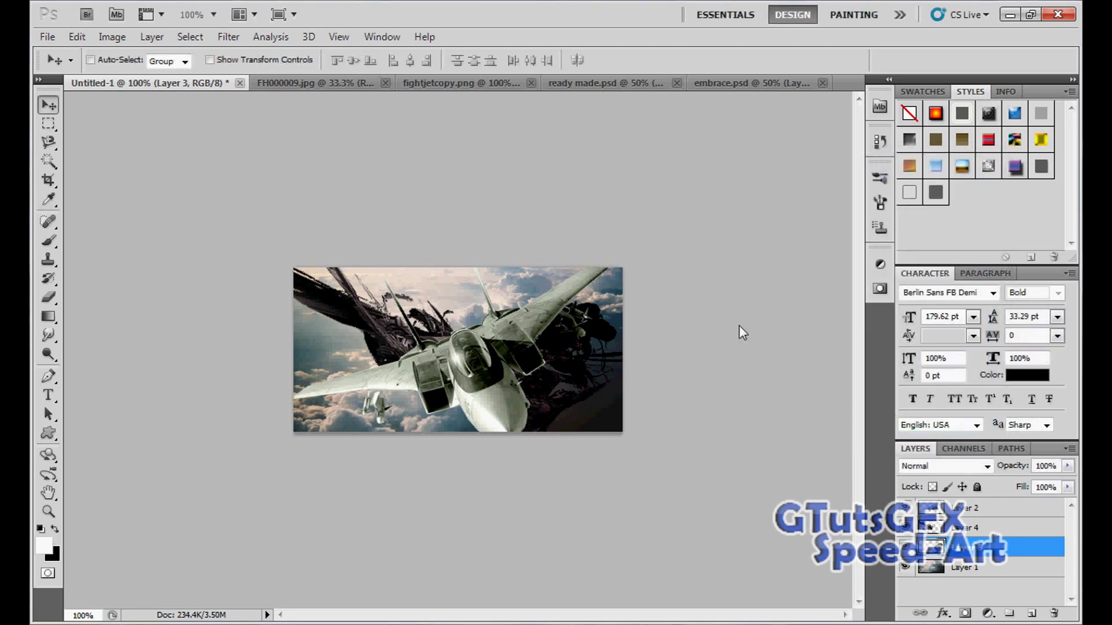
Select Layer 4 and open the suck my kiss.psd render
click(964, 527)
key(ctrl+o)
scroll(726, 181, down, 5)
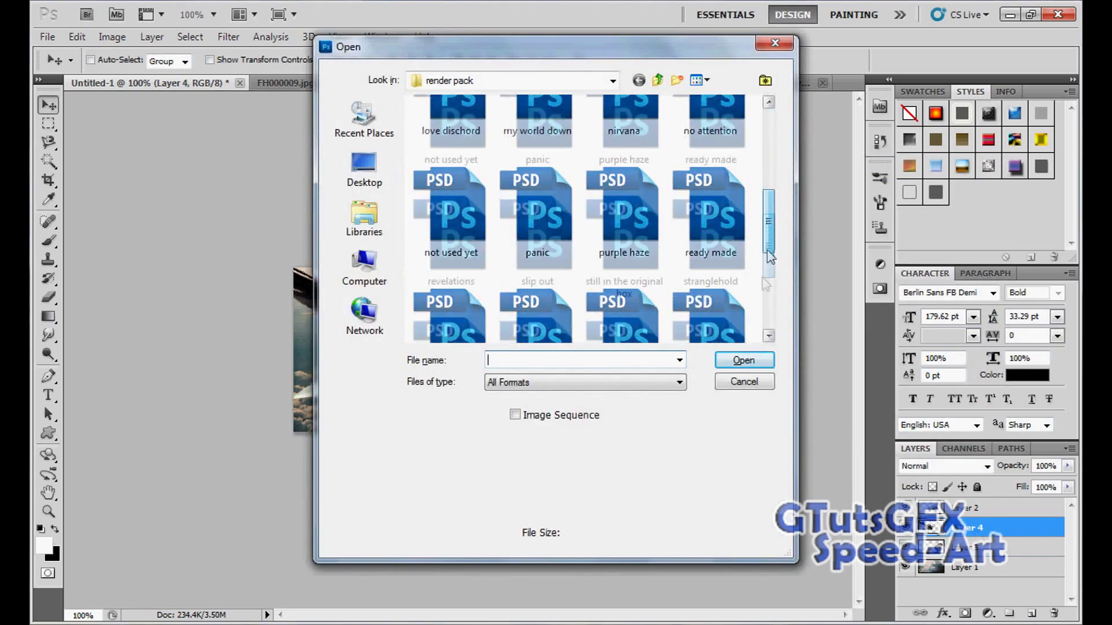
click(624, 203)
click(714, 246)
click(537, 204)
scroll(537, 261, down, 1)
click(536, 295)
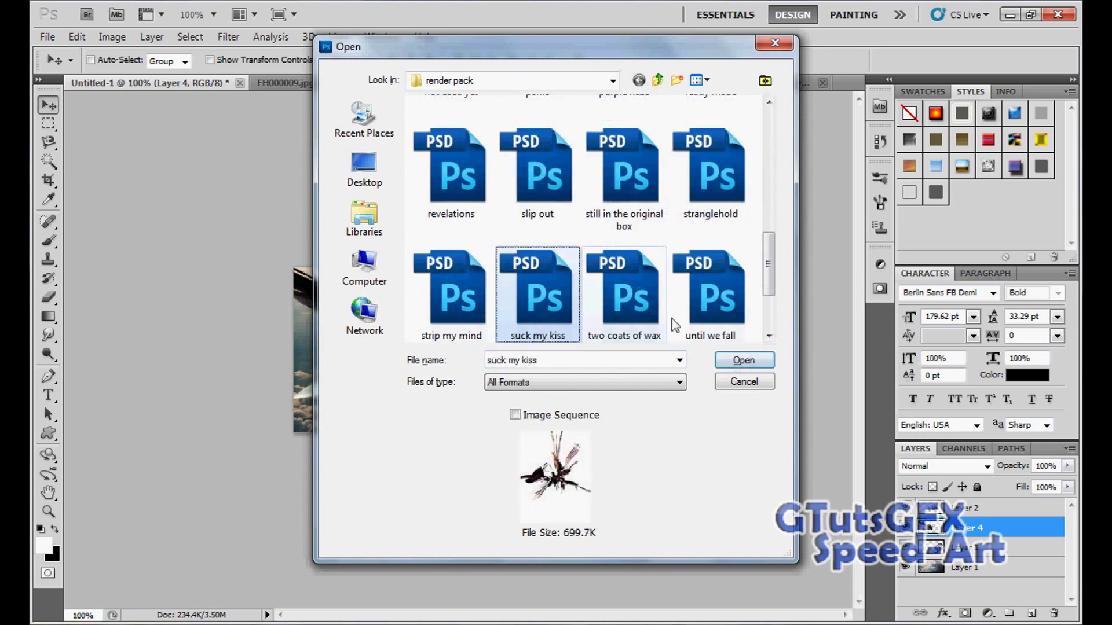
click(739, 363)
Drag the streak render into the banner and rotate it about -92°
key(m)
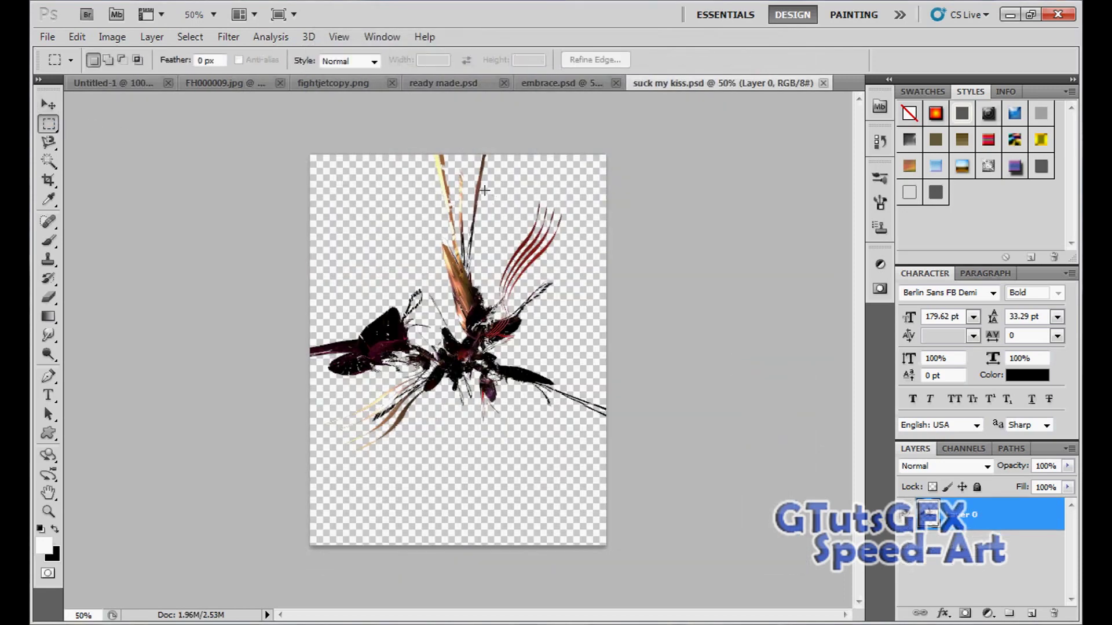
key(v)
mouse_move(579, 314)
mouse_down()
mouse_move(476, 347)
mouse_move(409, 339)
mouse_up()
key(ctrl+t)
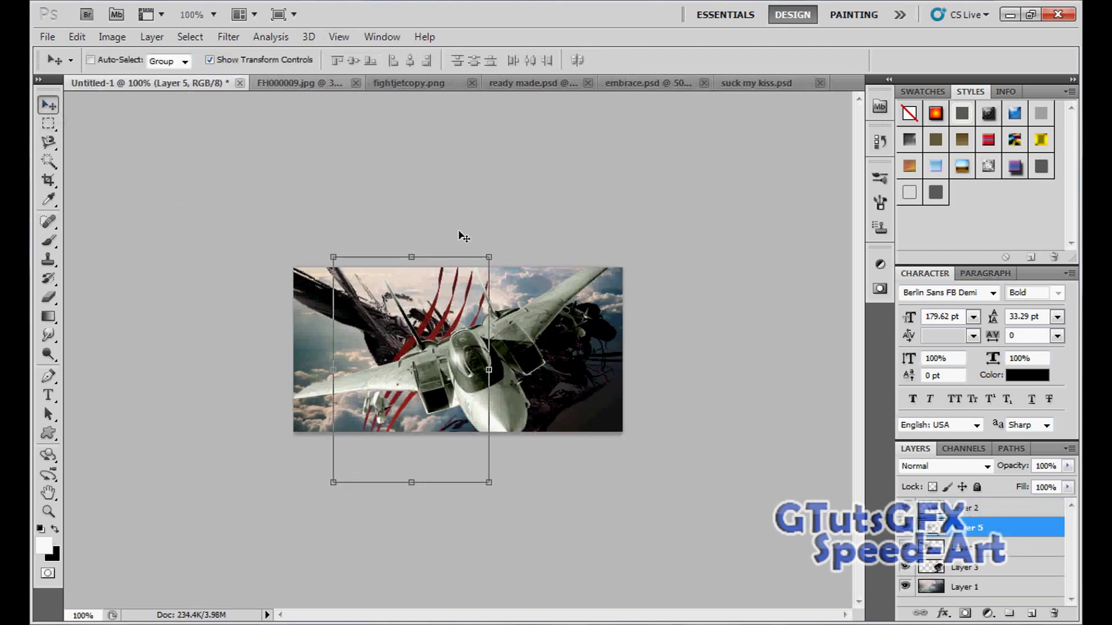
mouse_move(461, 235)
mouse_down()
mouse_move(261, 261)
mouse_move(300, 390)
mouse_up()
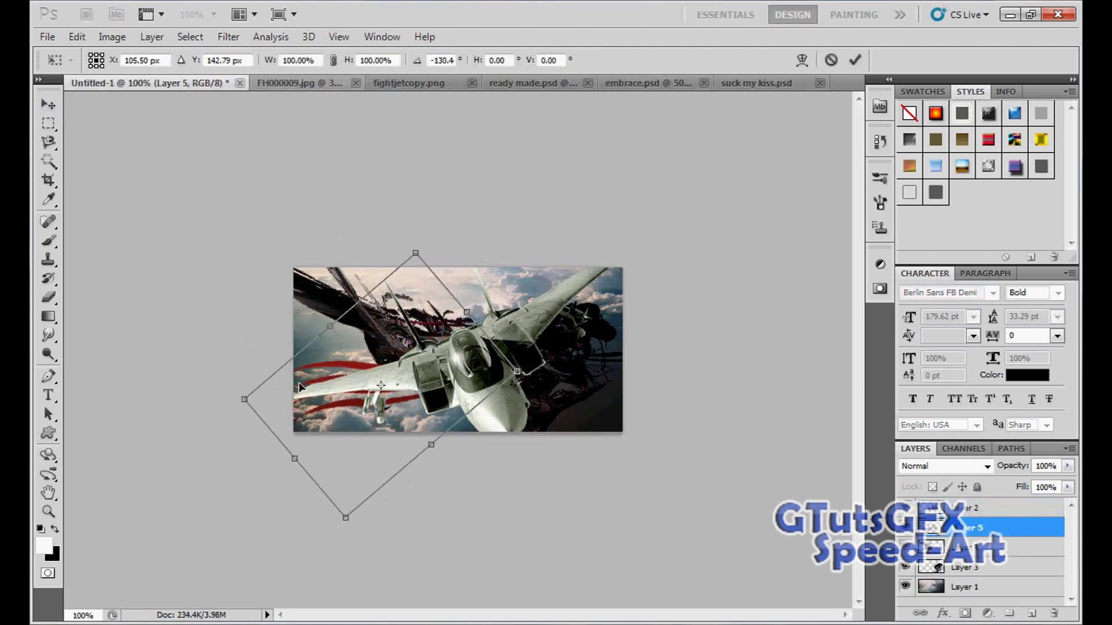
click(48, 103)
click(647, 251)
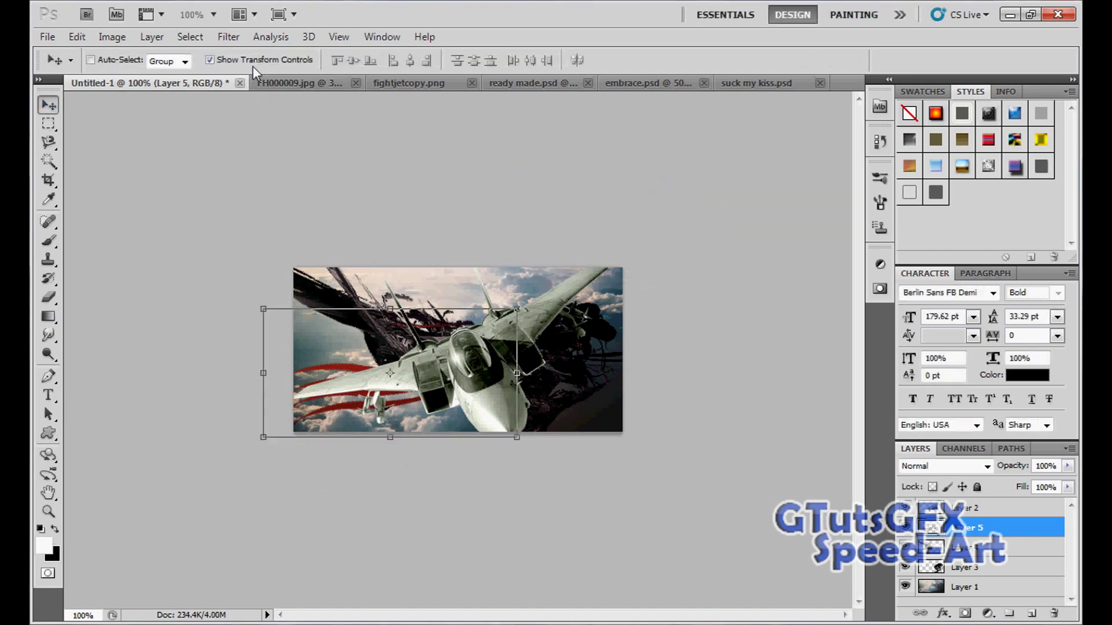
Erase parts of the streaks, then duplicate Layer 2
key(b)
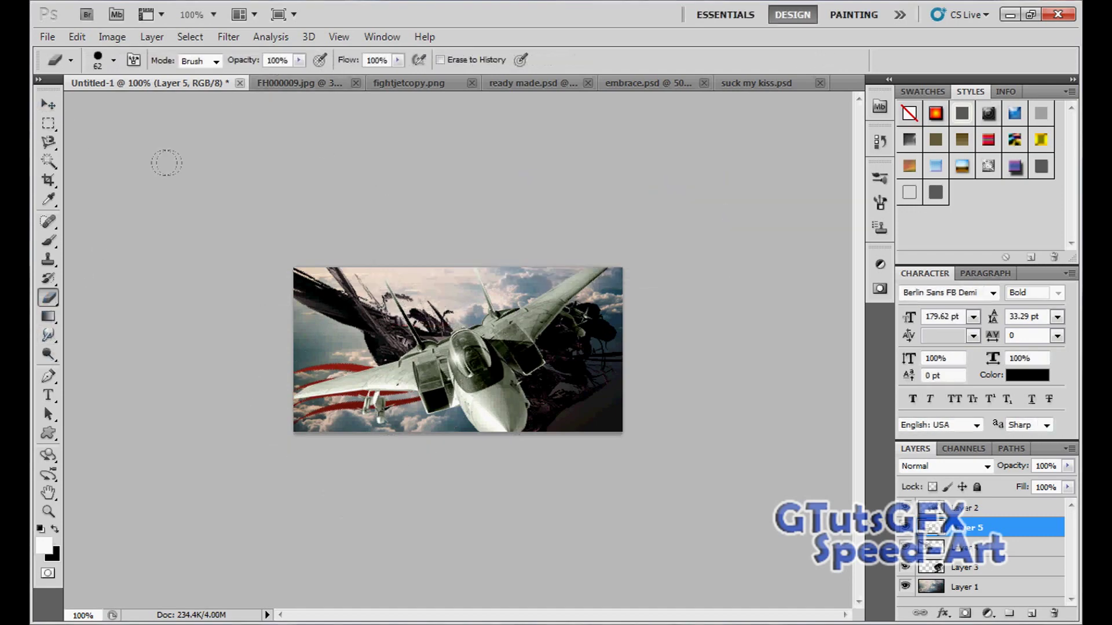
key(v)
click(973, 508)
key(ctrl+k)
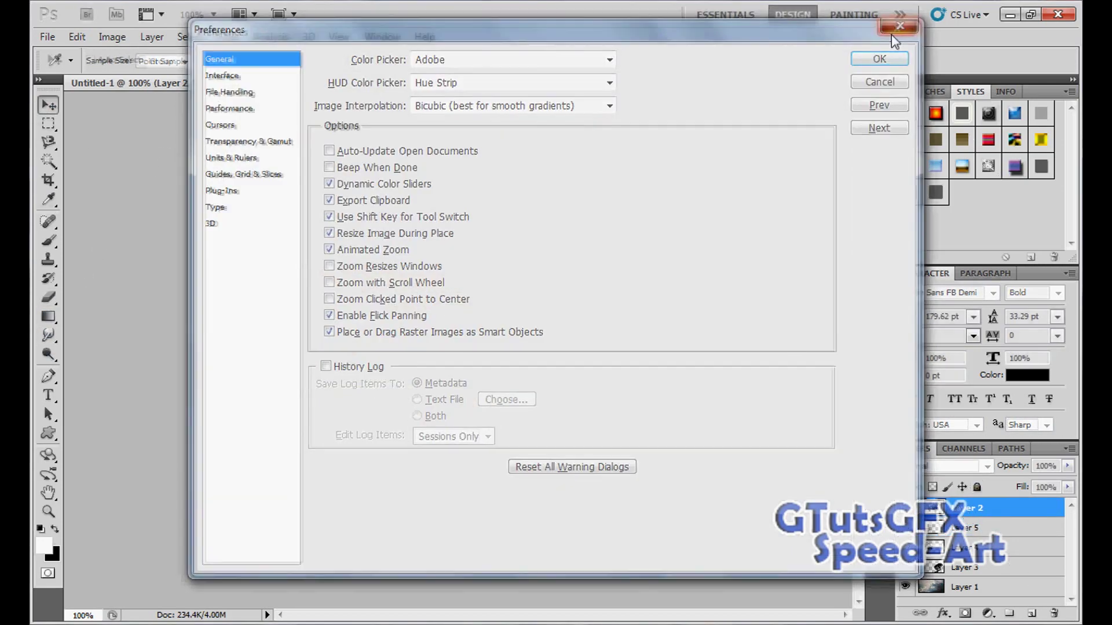
click(895, 32)
right_click(973, 522)
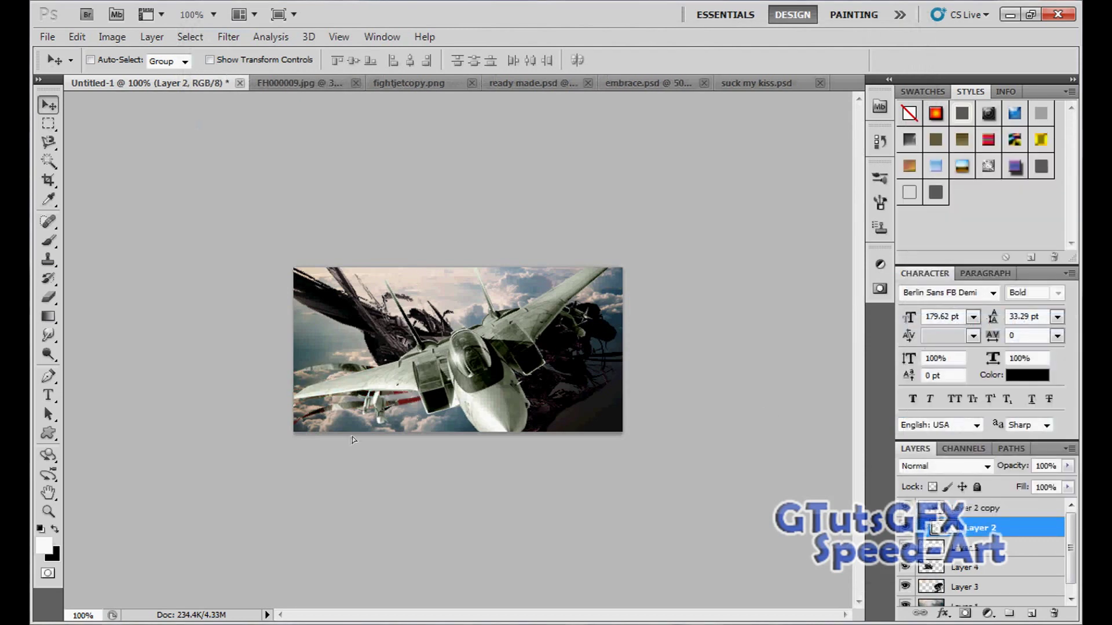
Make more copies of Layer 2, offsetting each copy slightly
drag(444, 389, 470, 446)
key(ctrl+j)
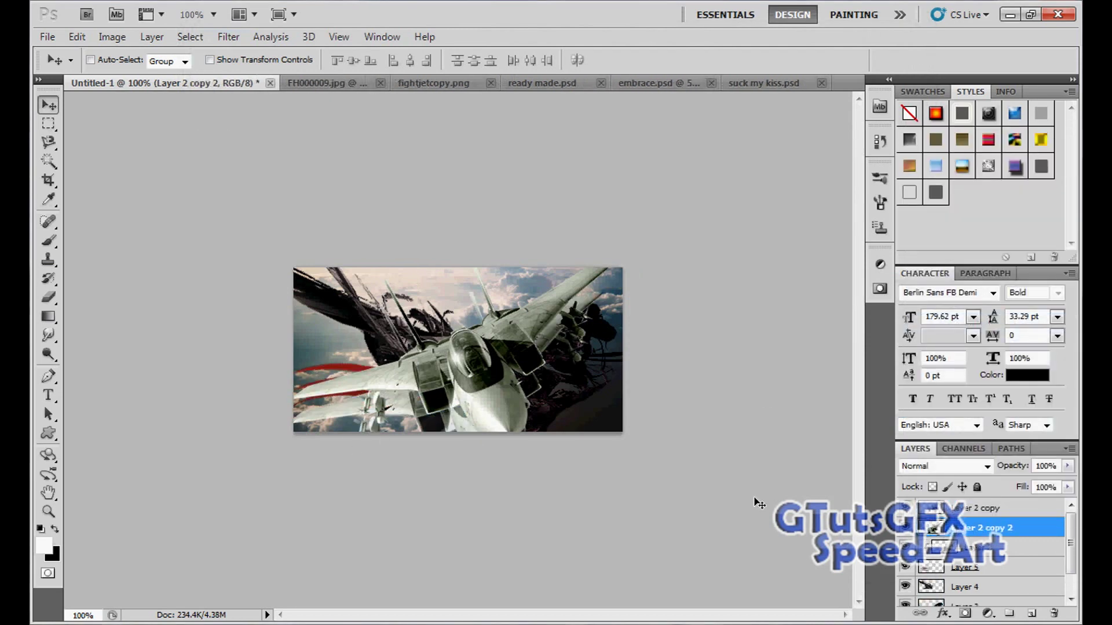
drag(443, 404, 416, 392)
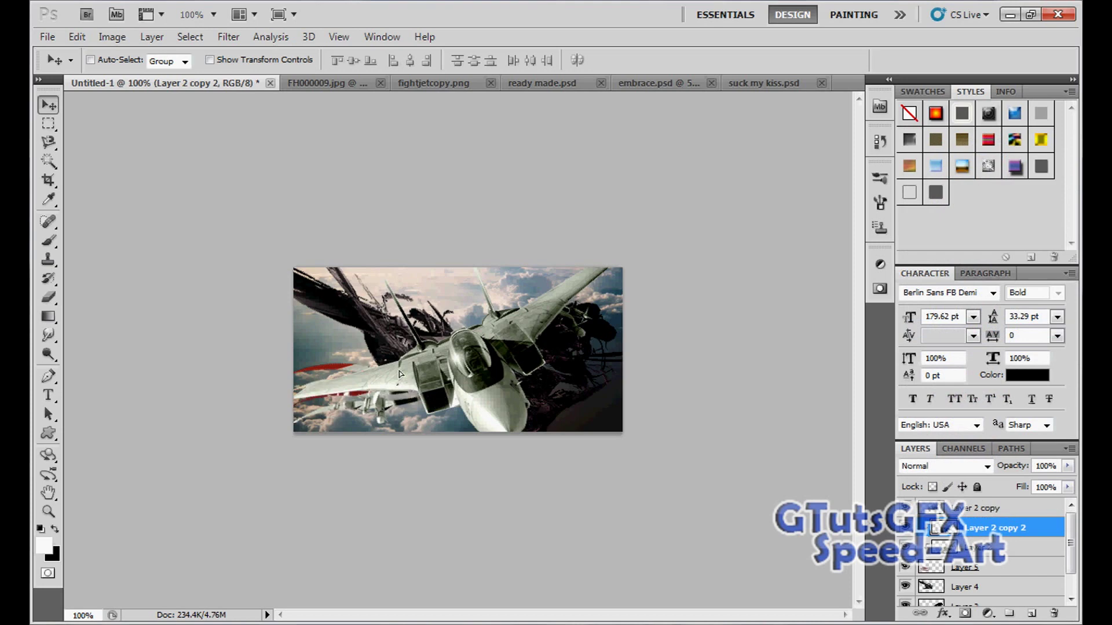
key(ctrl+j)
Clip the copies to the layers below and add a fourth Layer 2 copy
right_click(939, 527)
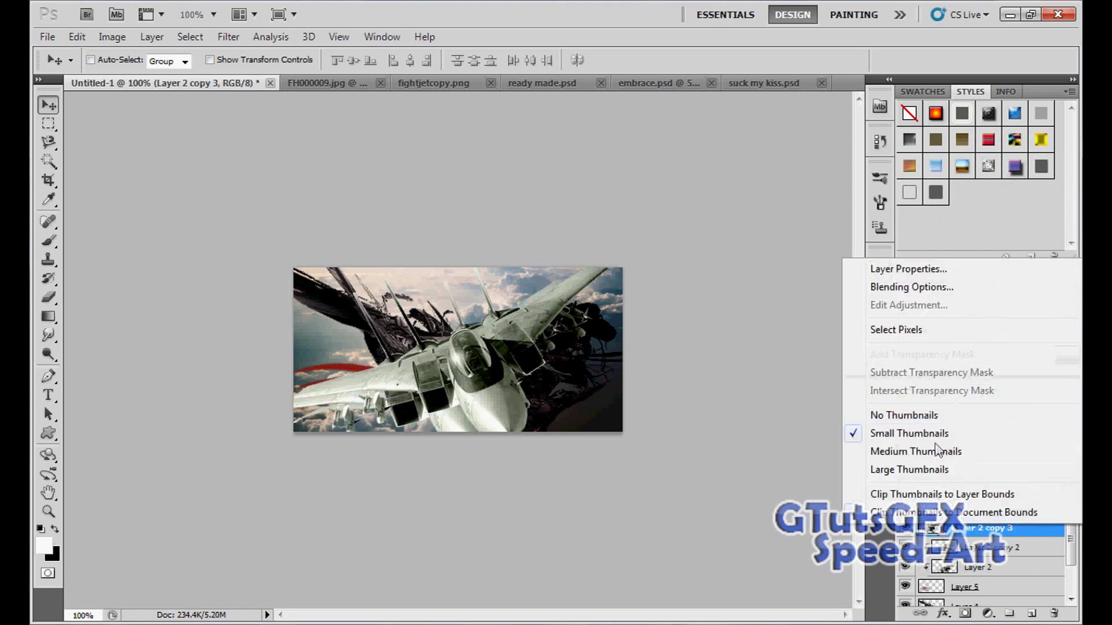
right_click(994, 527)
click(917, 326)
key(ctrl+j)
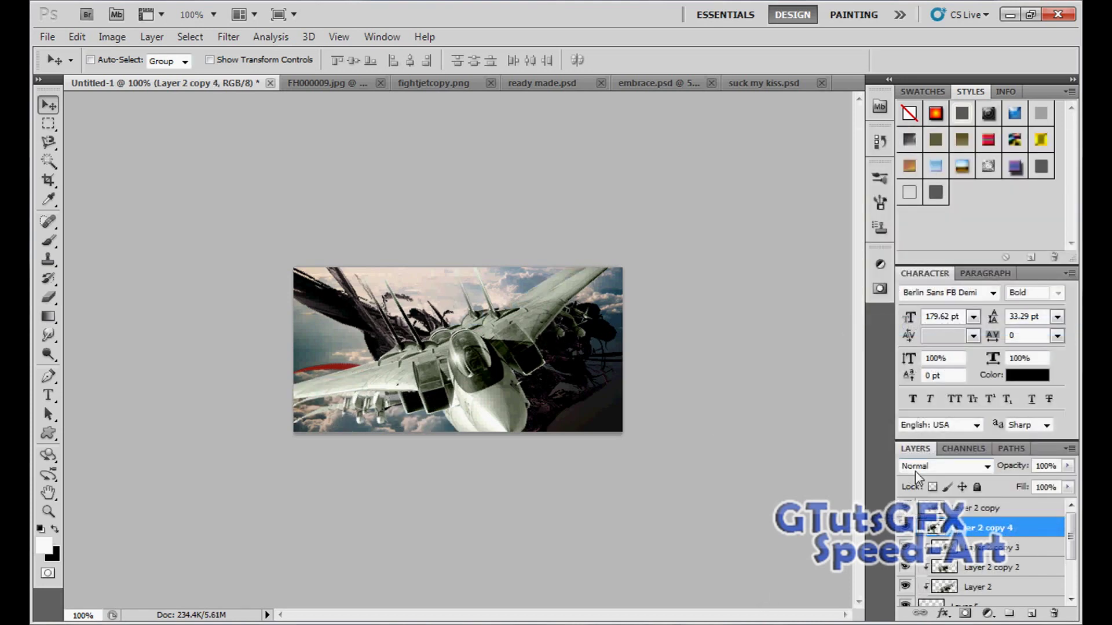
right_click(955, 527)
click(956, 327)
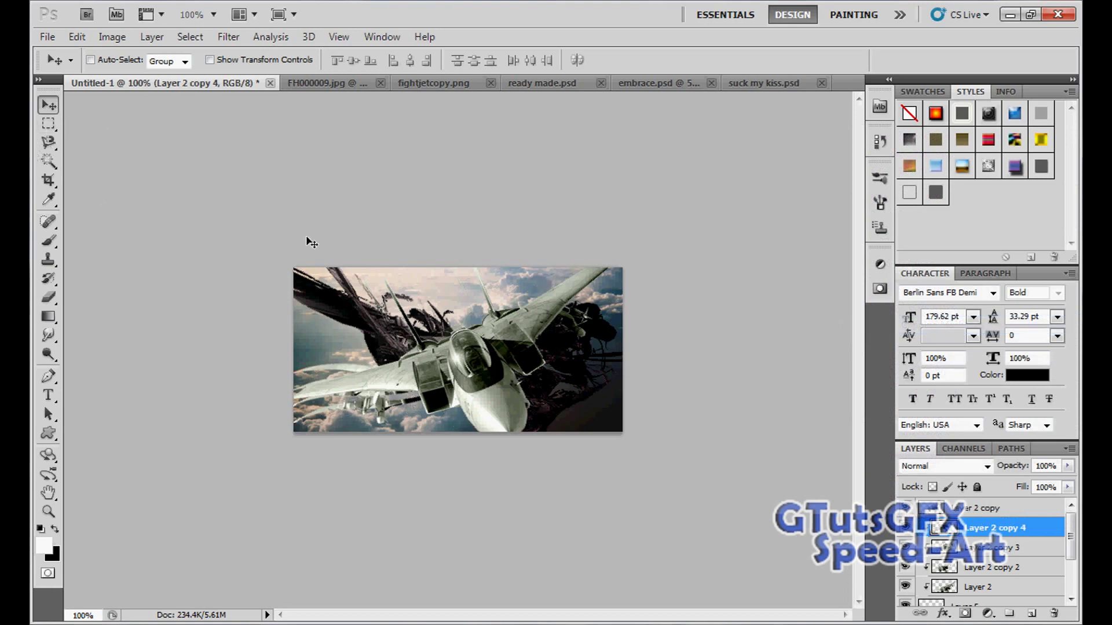
key(ctrl+o)
Open fractal image 16 from the fractals folder
click(630, 235)
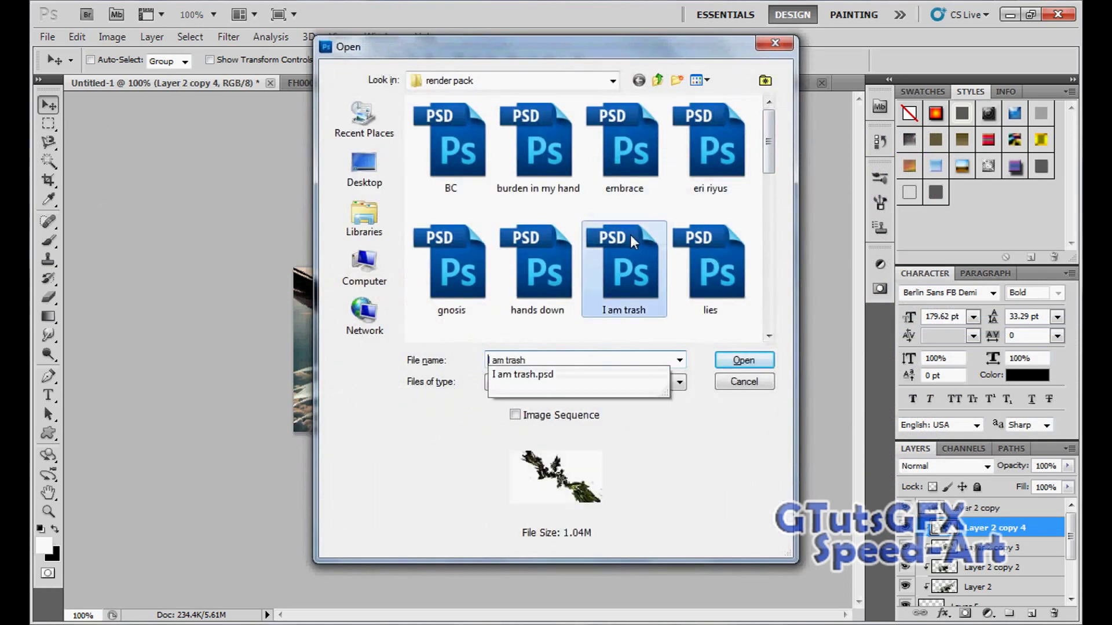
key(BackSpace)
double_click(643, 180)
scroll(707, 186, down, 3)
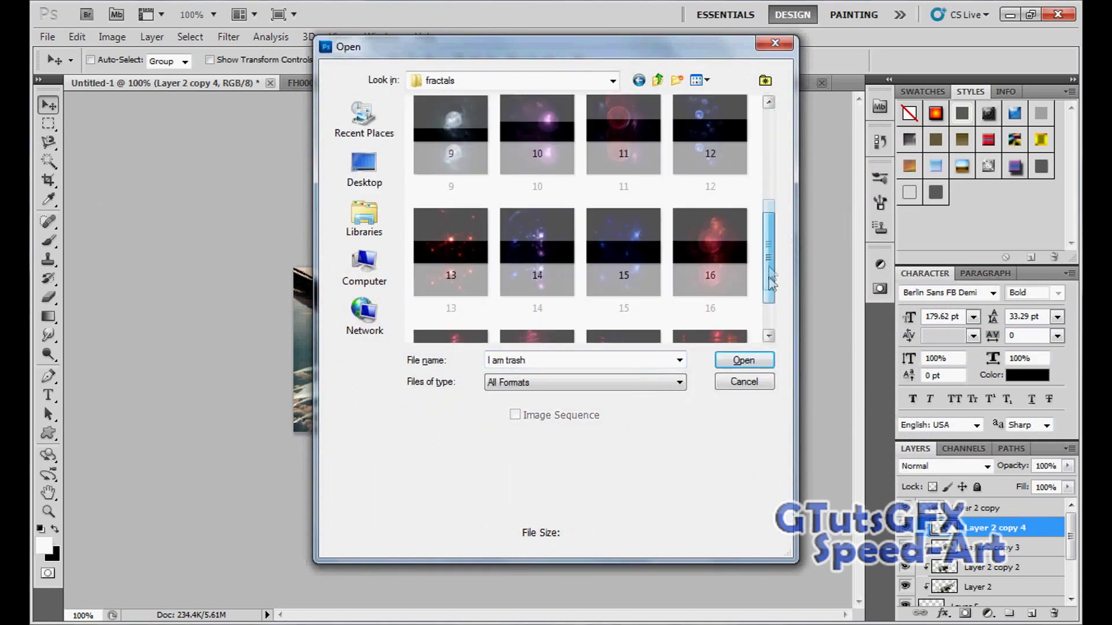
scroll(757, 304, down, 3)
click(699, 202)
key(Return)
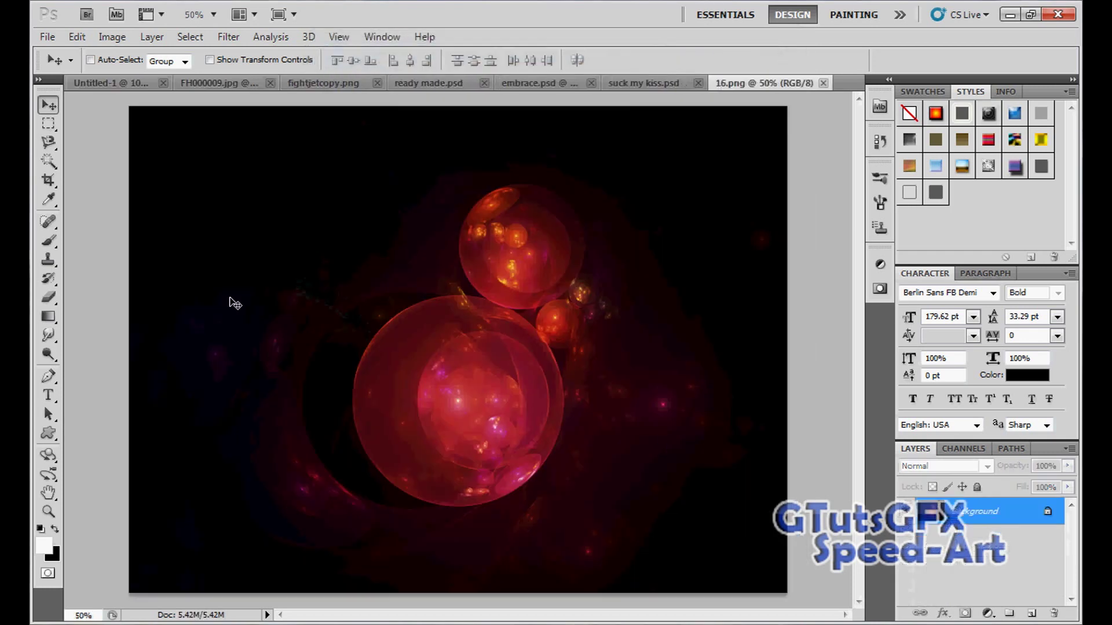
Copy the whole fractal image into the banner as a new layer
key(m)
key(ctrl+a)
key(ctrl+c)
click(107, 80)
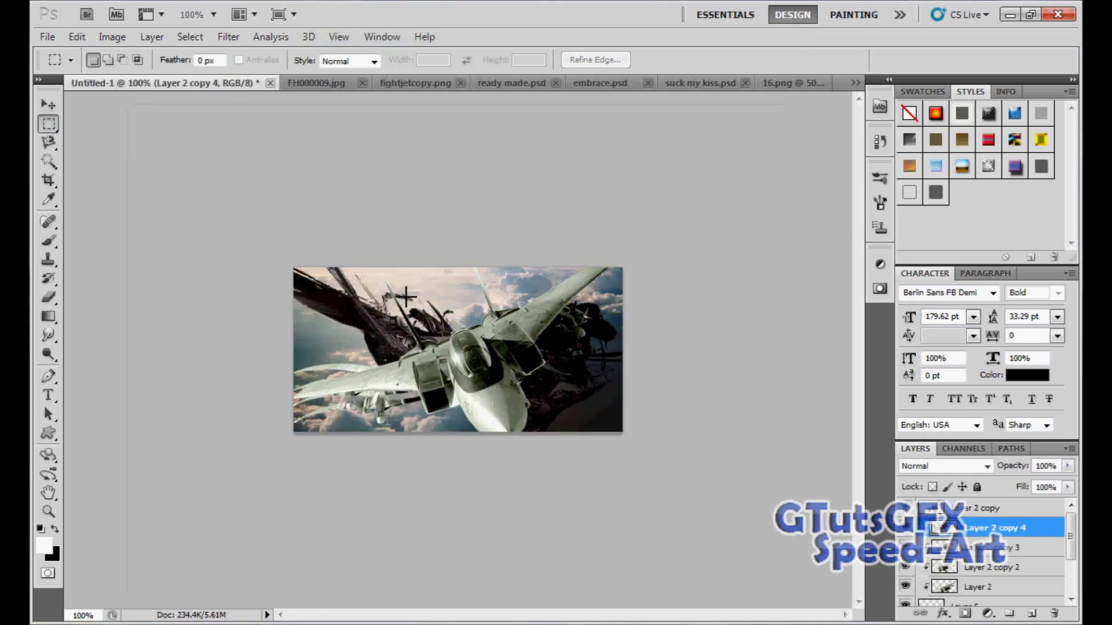
key(ctrl+v)
key(v)
drag(188, 95, 289, 265)
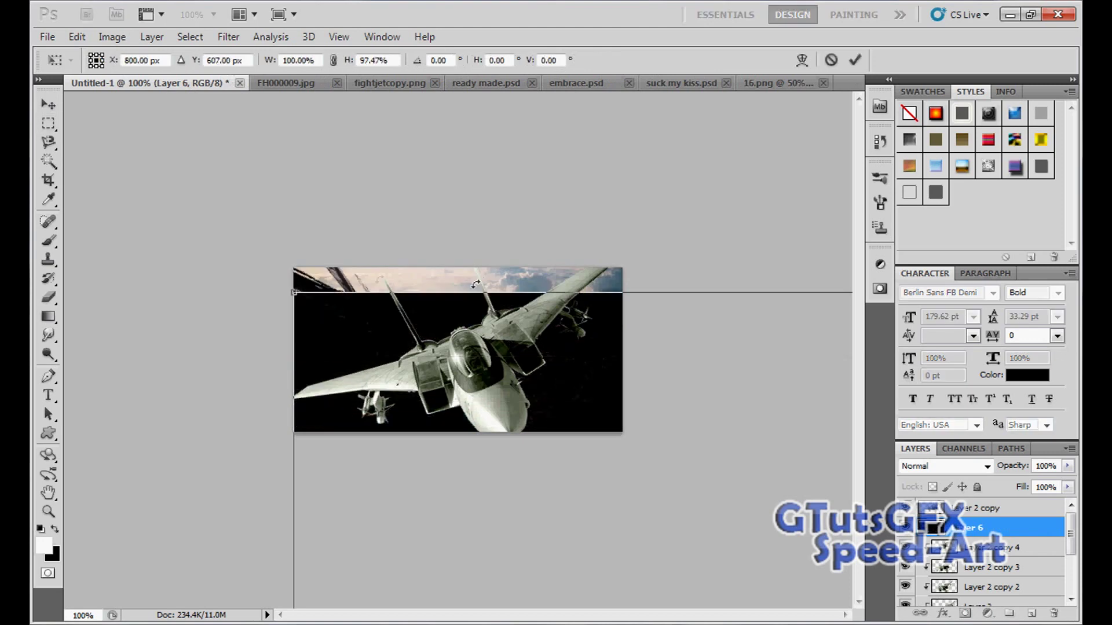
Scale the fractal to about 45% width, centring its red glow behind the jet
key(ctrl+t)
drag(412, 240, 310, 219)
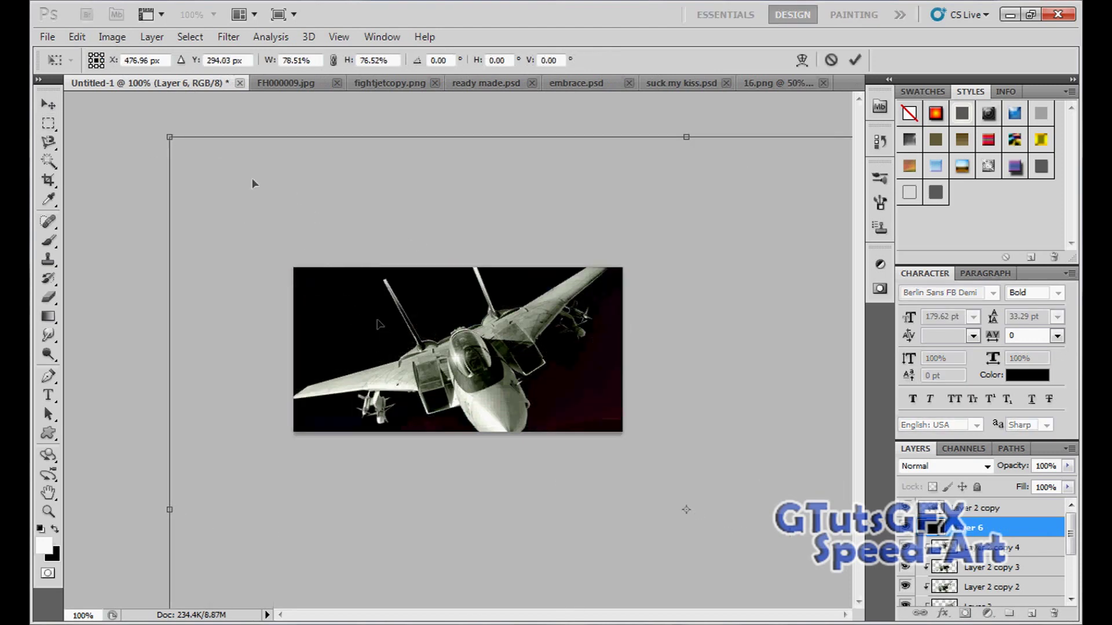
drag(170, 136, 293, 199)
drag(435, 318, 288, 249)
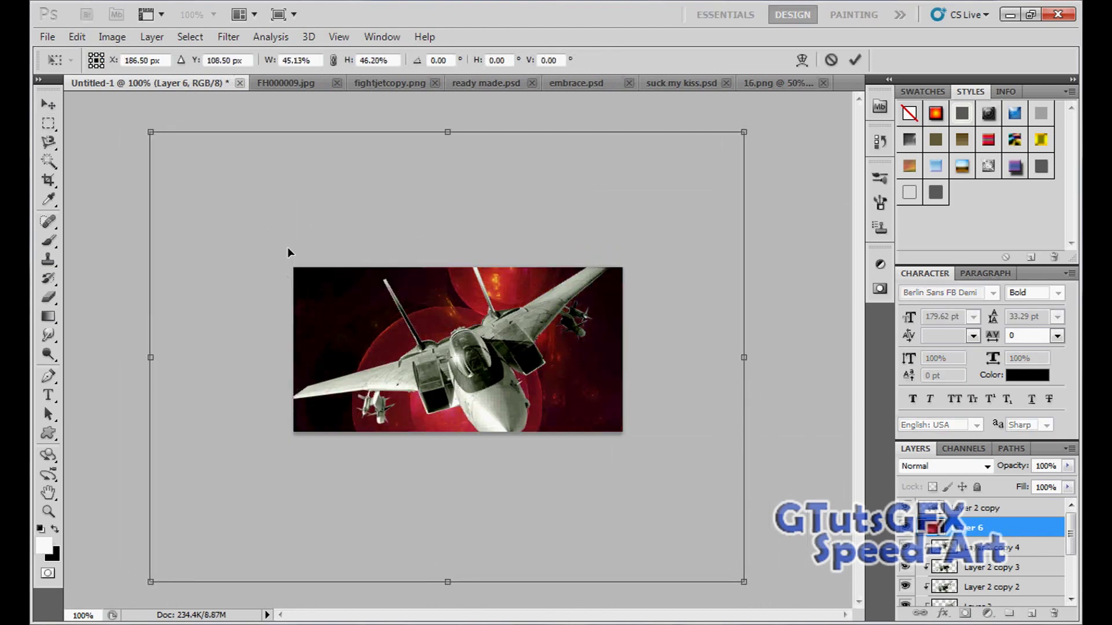
click(48, 104)
click(472, 248)
Set the fractal layer to Screen mode at 42% opacity, lower in the stack
click(945, 466)
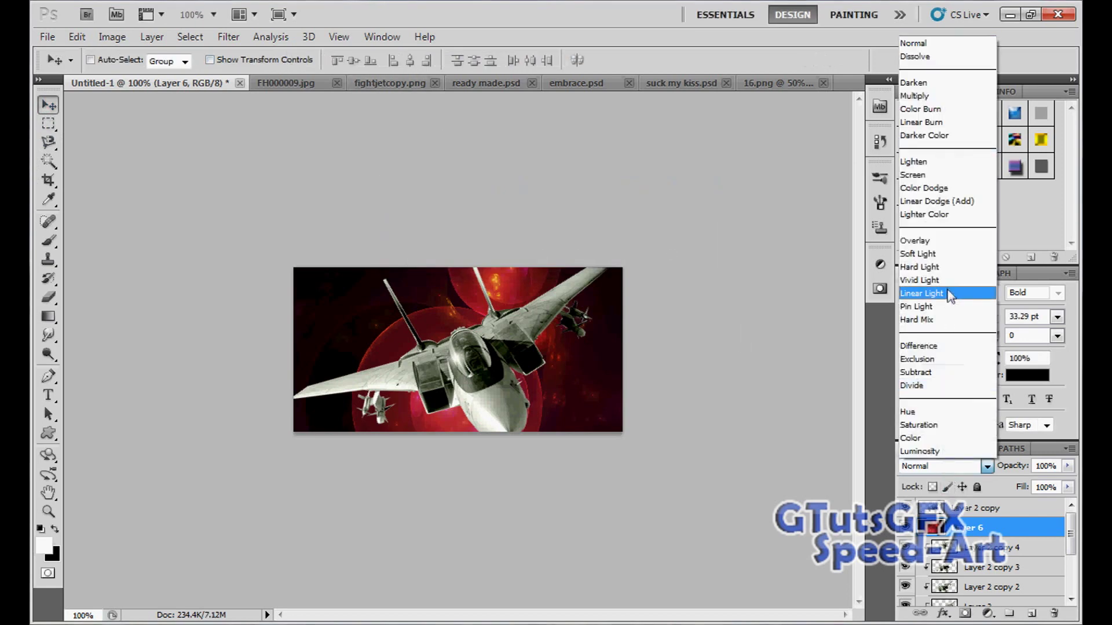
click(912, 175)
drag(1068, 466, 1021, 490)
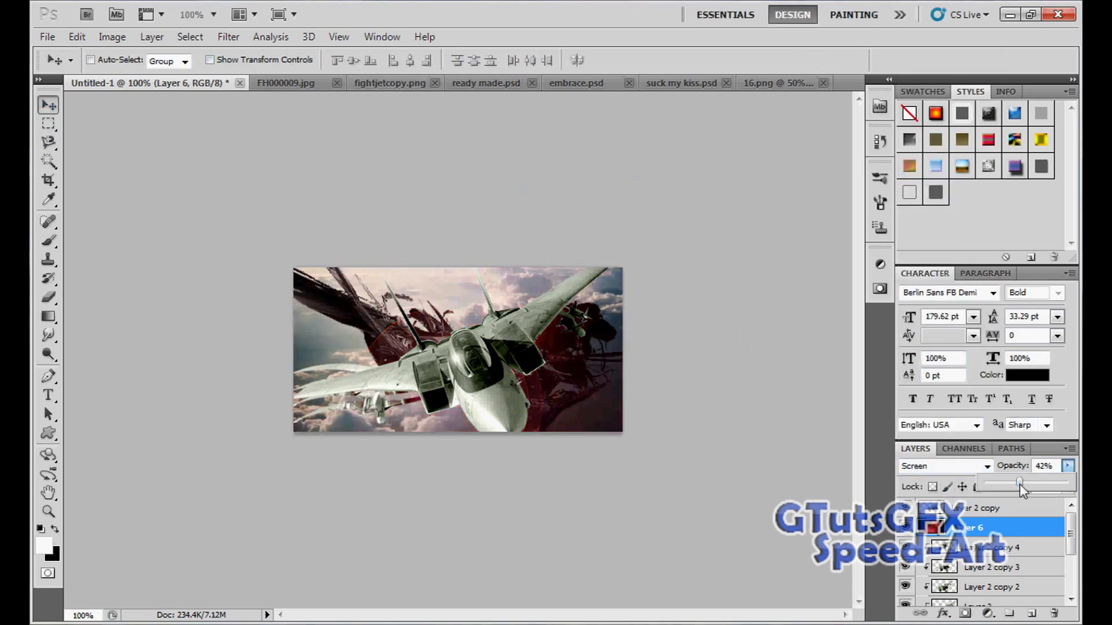
mouse_move(999, 528)
mouse_down()
mouse_move(996, 565)
mouse_move(991, 506)
mouse_up()
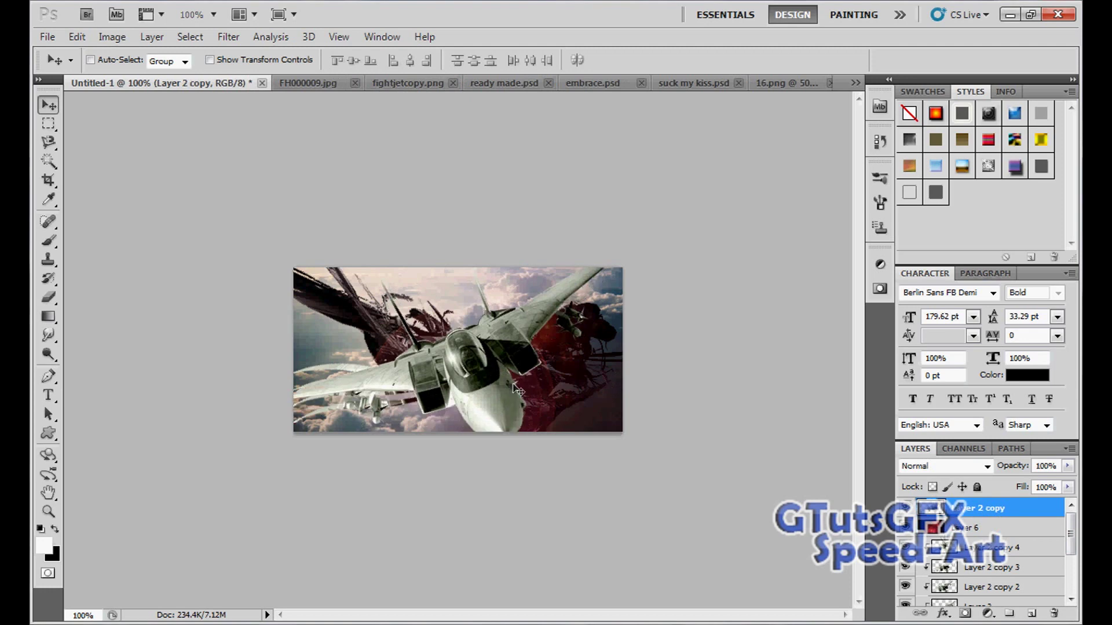
click(968, 532)
Colorize Layer 6 at Hue 342, Saturation 25, with lowered lightness
key(ctrl+u)
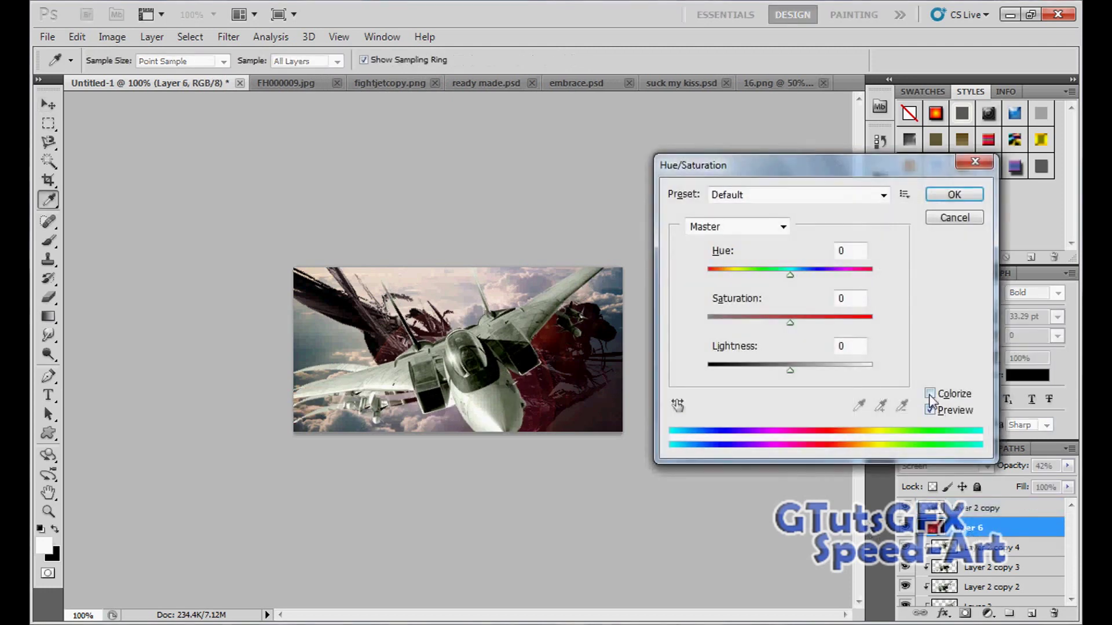
click(930, 394)
mouse_move(789, 366)
mouse_down()
mouse_move(752, 370)
mouse_move(788, 373)
mouse_up()
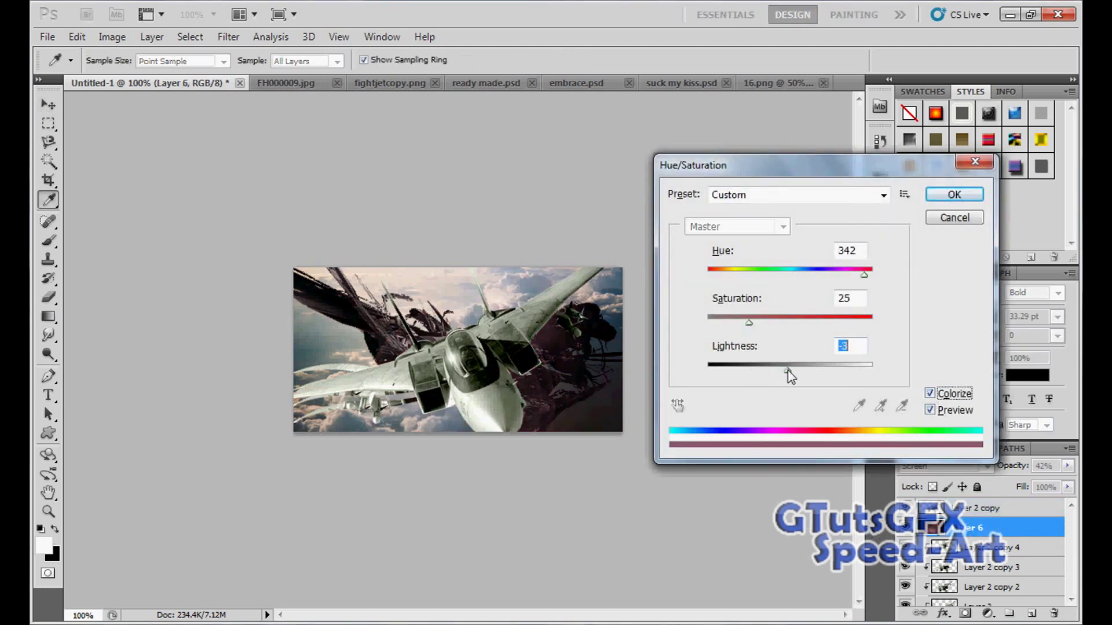
click(954, 195)
key(v)
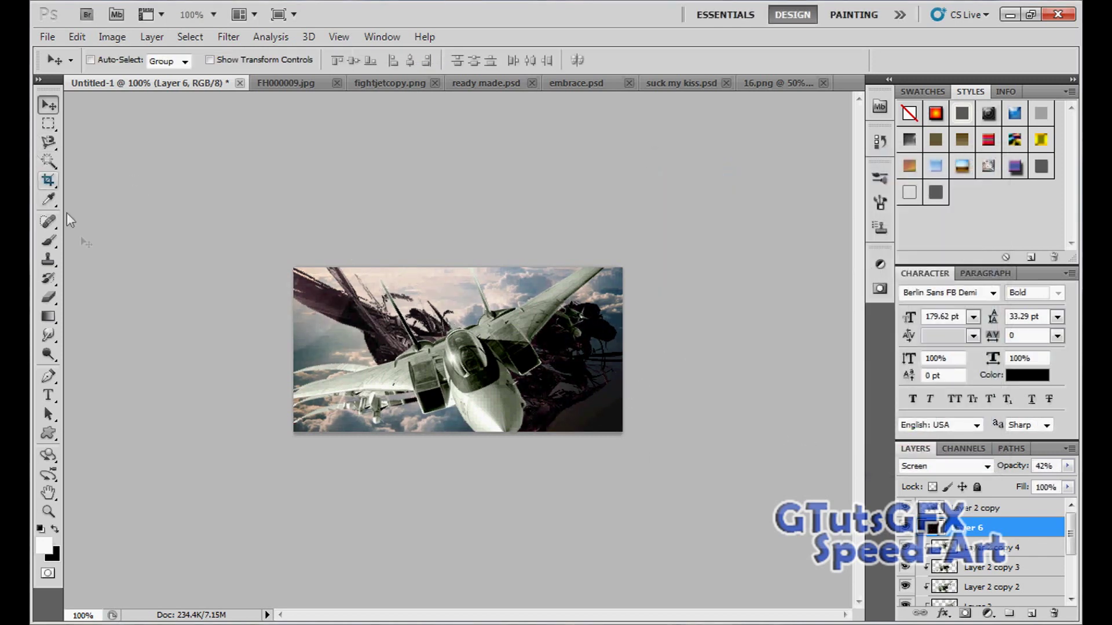
Duplicate Layer 2 copy and load a saved brush set for the Smudge tool, replacing current brushes
key(alt+bracketright)
key(ctrl+j)
key(alt+bracketleft)
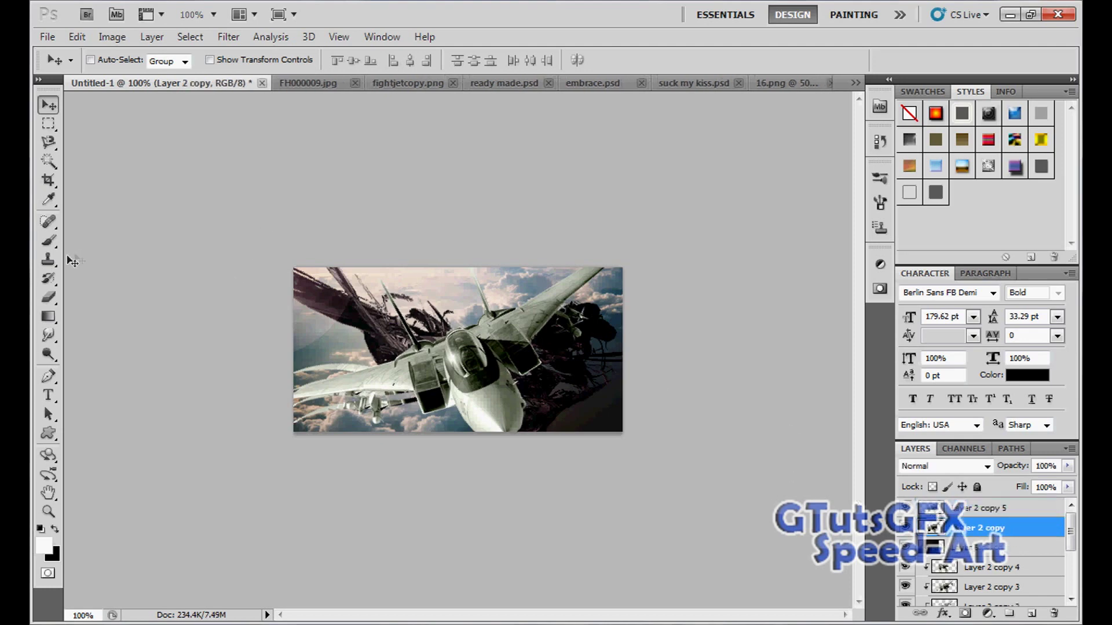
click(49, 336)
click(113, 59)
click(236, 88)
click(556, 113)
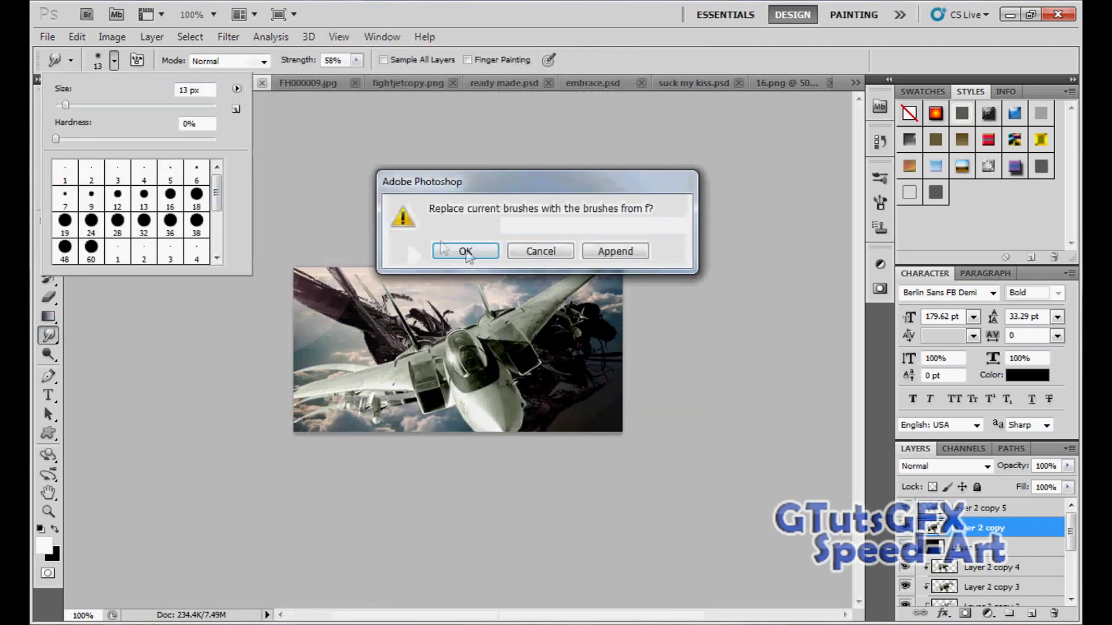
click(464, 251)
Choose the small starburst brush tip and adjust its size
drag(216, 185, 219, 229)
click(64, 228)
drag(63, 105, 69, 109)
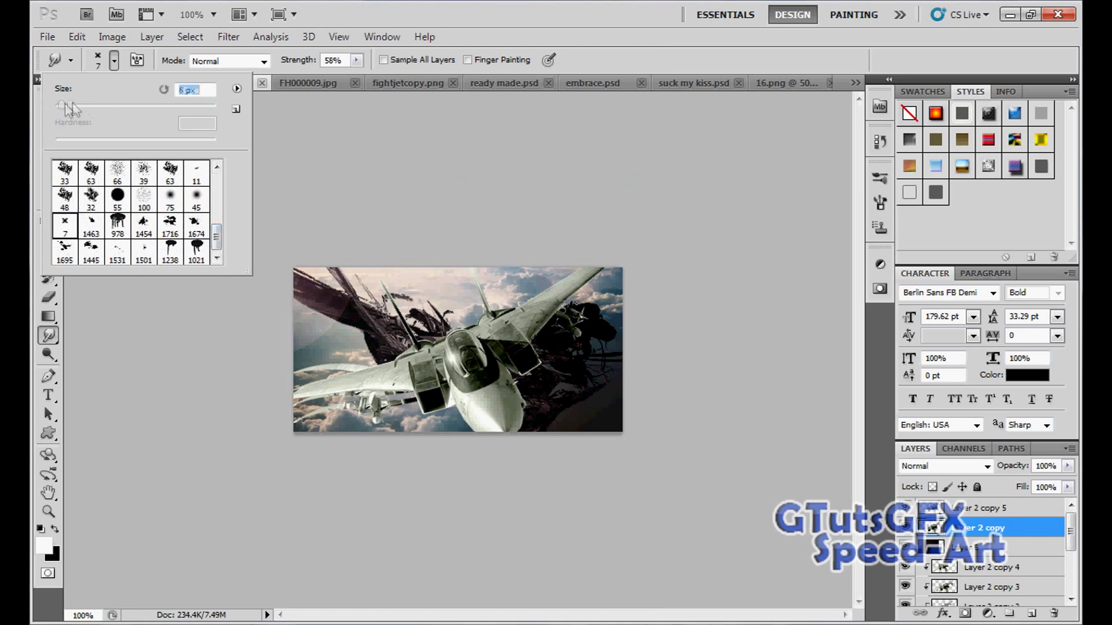
Set Shape Dynamics: size jitter 90%, minimum diameter 22%, fading angle jitter, lower roundness jitter
click(136, 60)
click(590, 249)
click(625, 235)
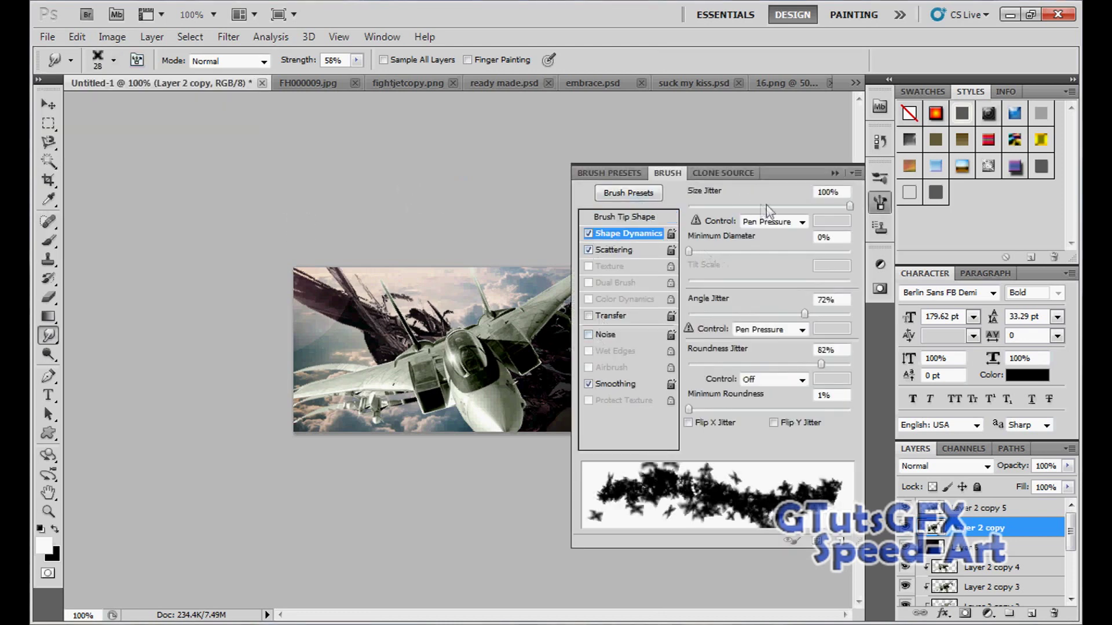
drag(768, 208, 835, 207)
drag(699, 254, 728, 254)
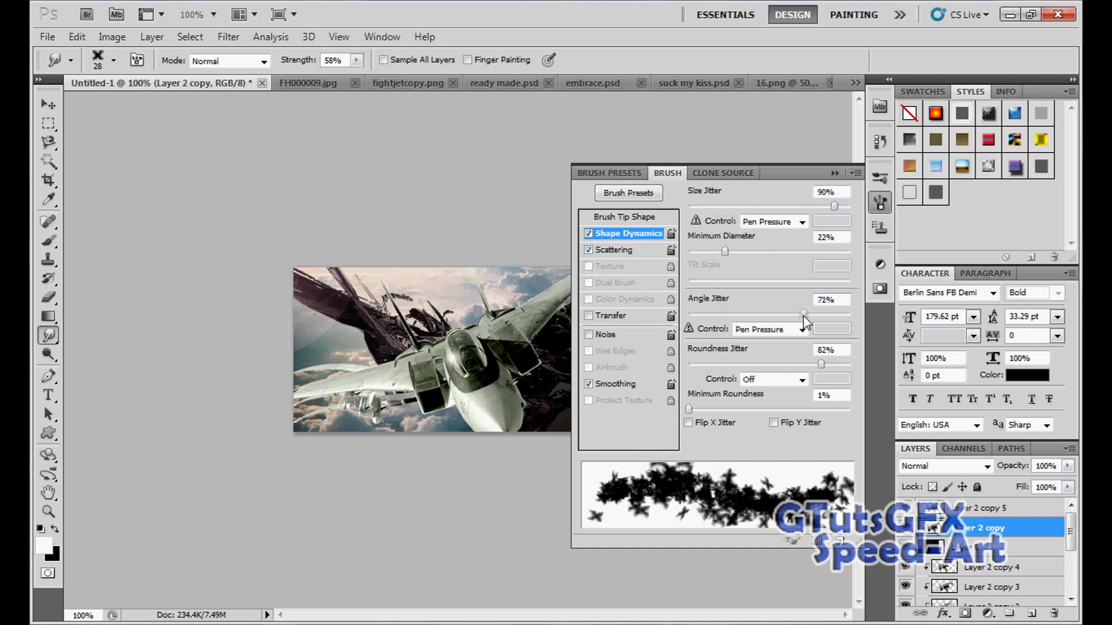
drag(803, 315, 777, 311)
click(777, 330)
click(766, 359)
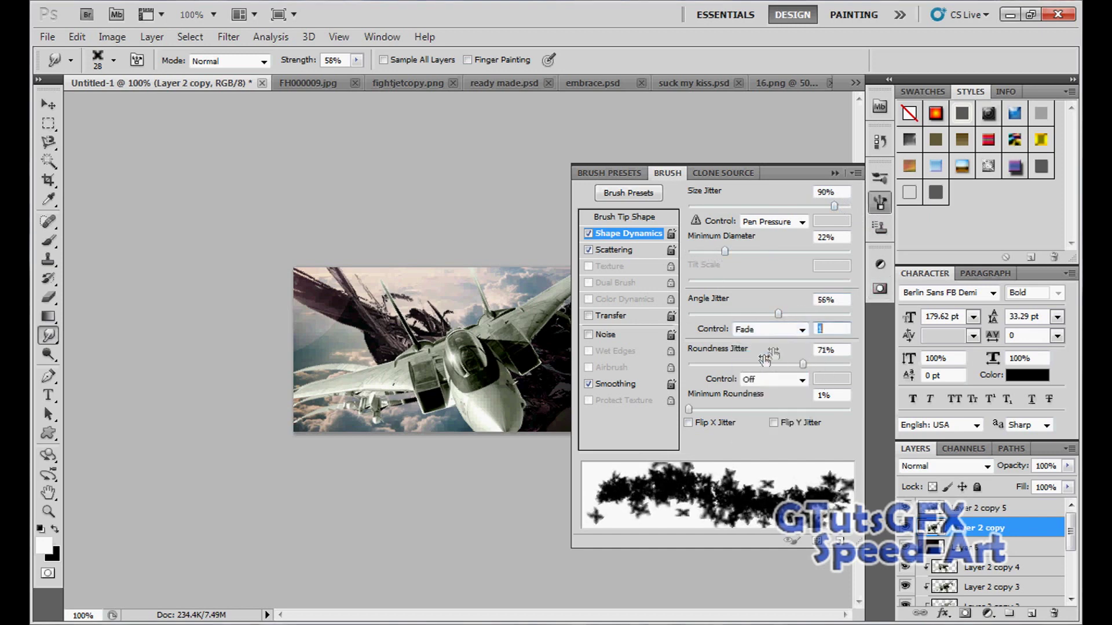
text(70)
drag(802, 366, 742, 364)
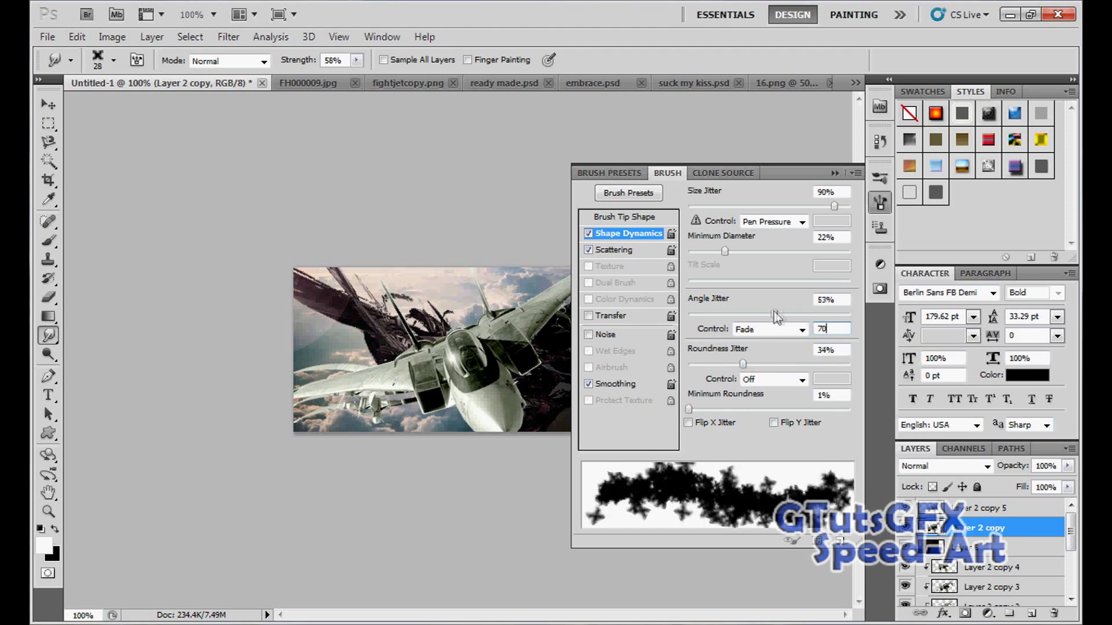
Adjust Scattering to turn off both-axes scatter and raise count jitter to 30%
click(622, 252)
click(743, 192)
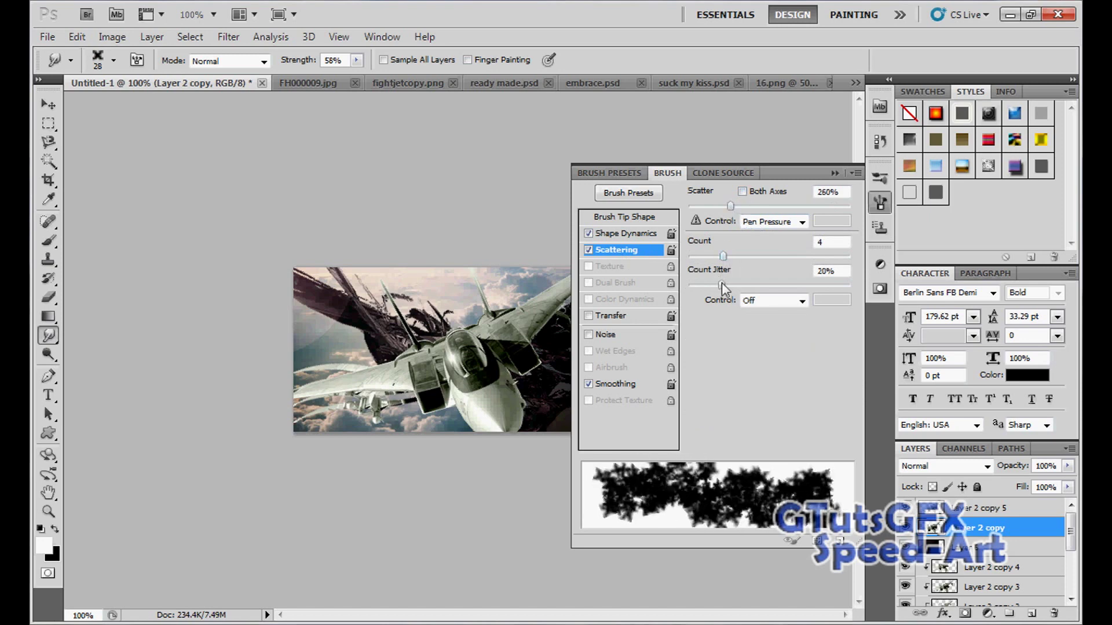
drag(717, 284, 736, 286)
click(618, 384)
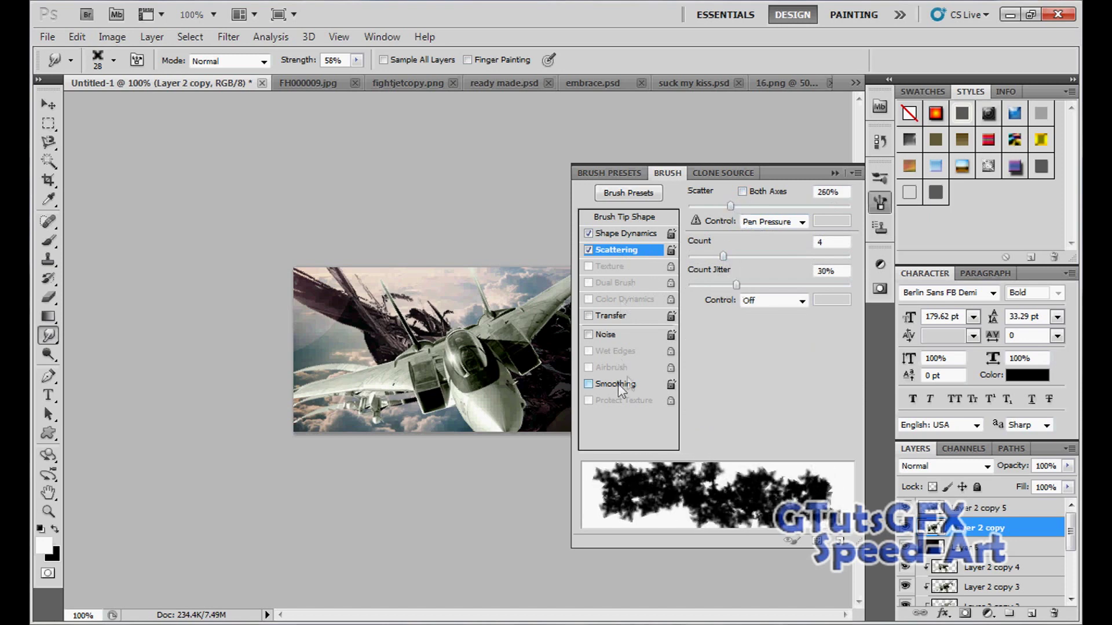
click(836, 173)
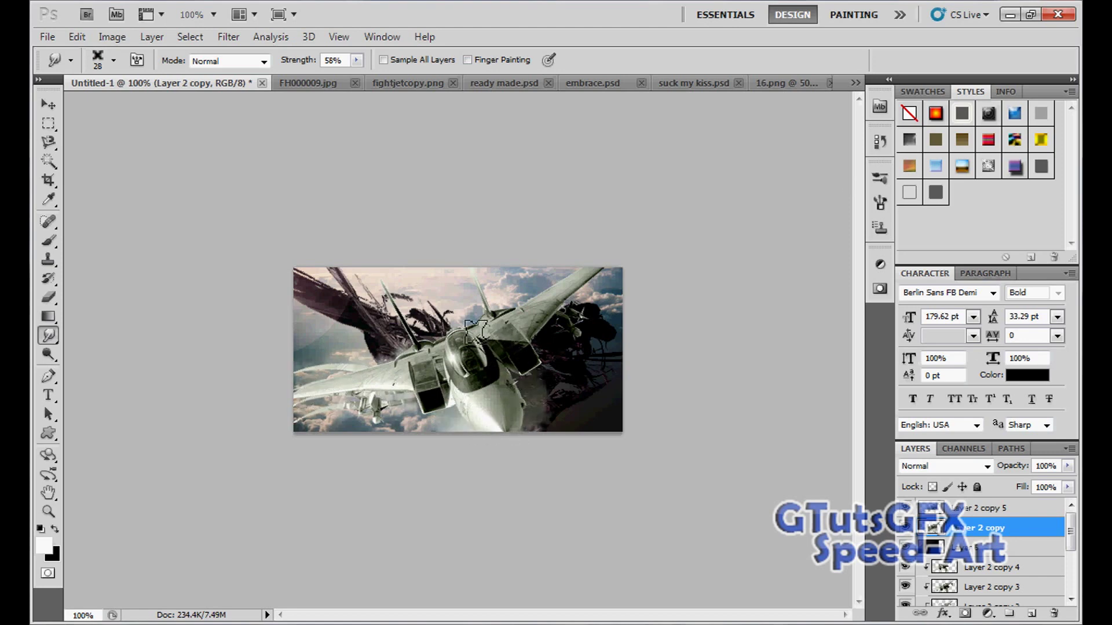
Smudge the dark structure to the right of the cockpit
drag(474, 327, 619, 267)
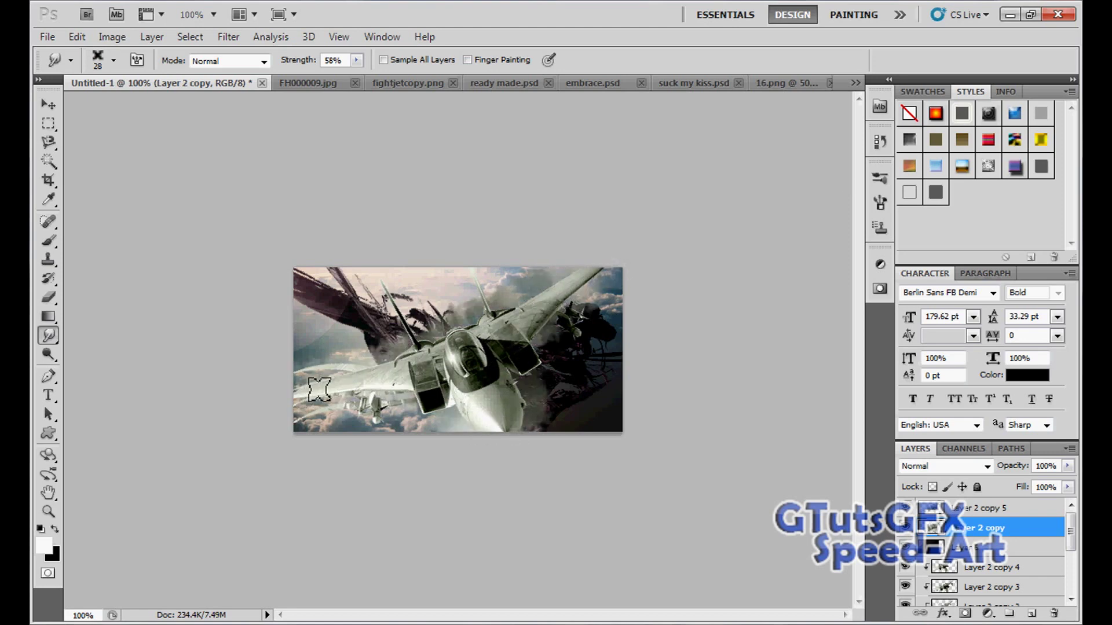
key(v)
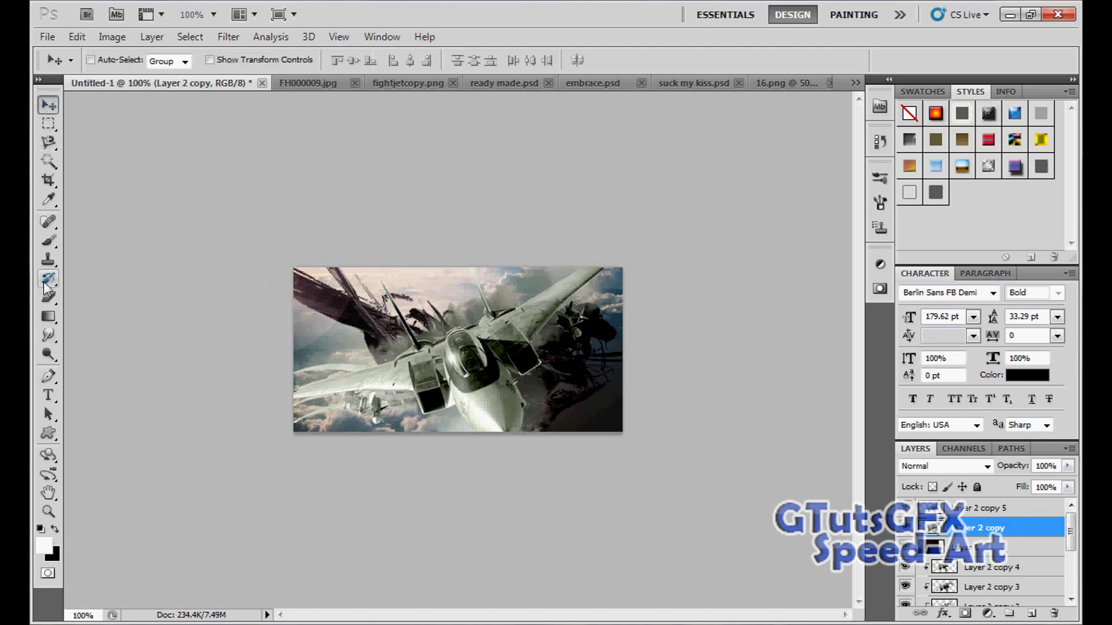
key(e)
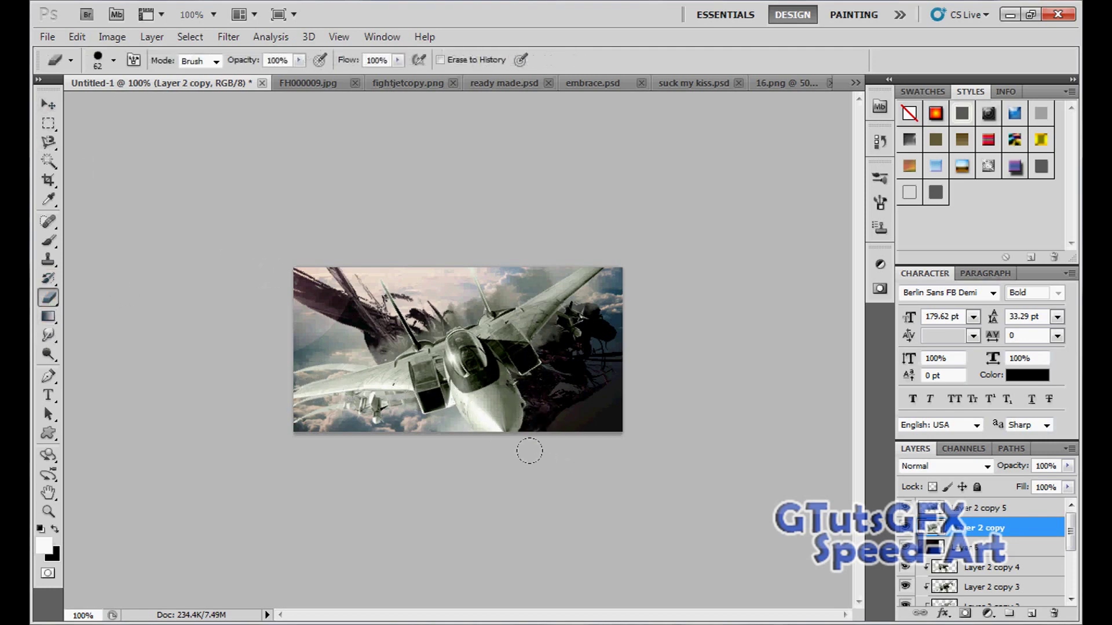
click(48, 107)
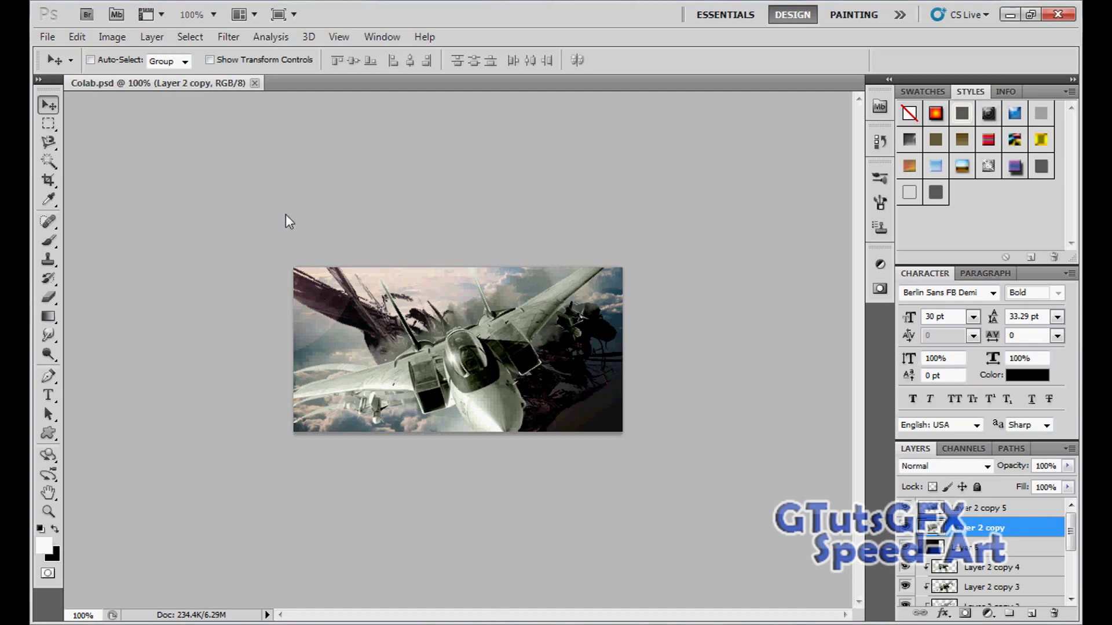
Open the 'not used yet' render from the Images render pack folder
key(ctrl+o)
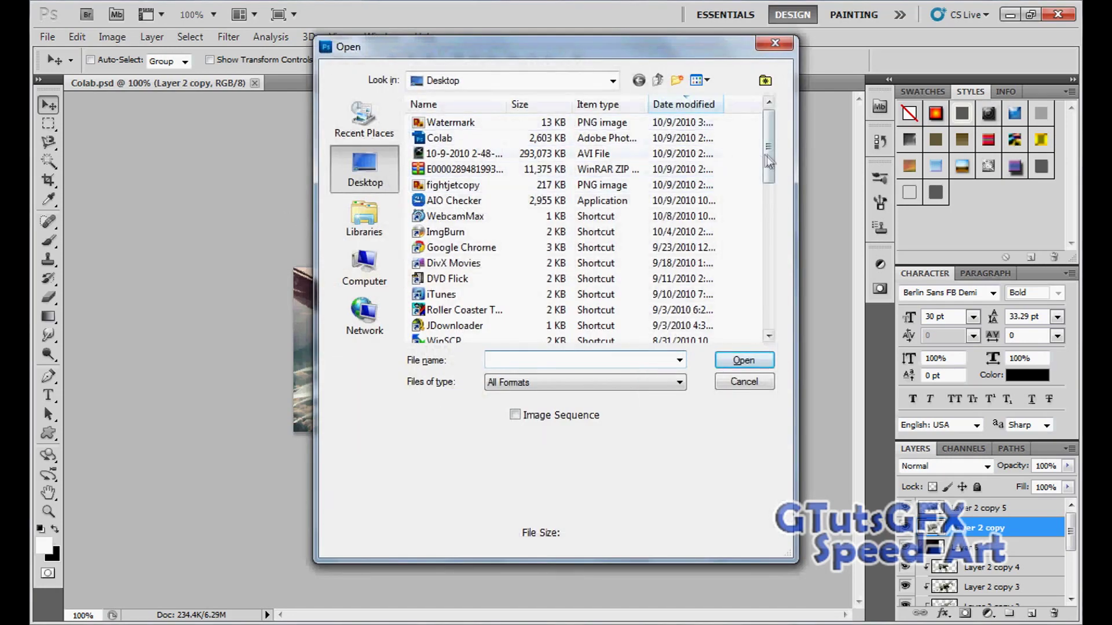
drag(770, 163, 770, 208)
double_click(453, 231)
double_click(483, 261)
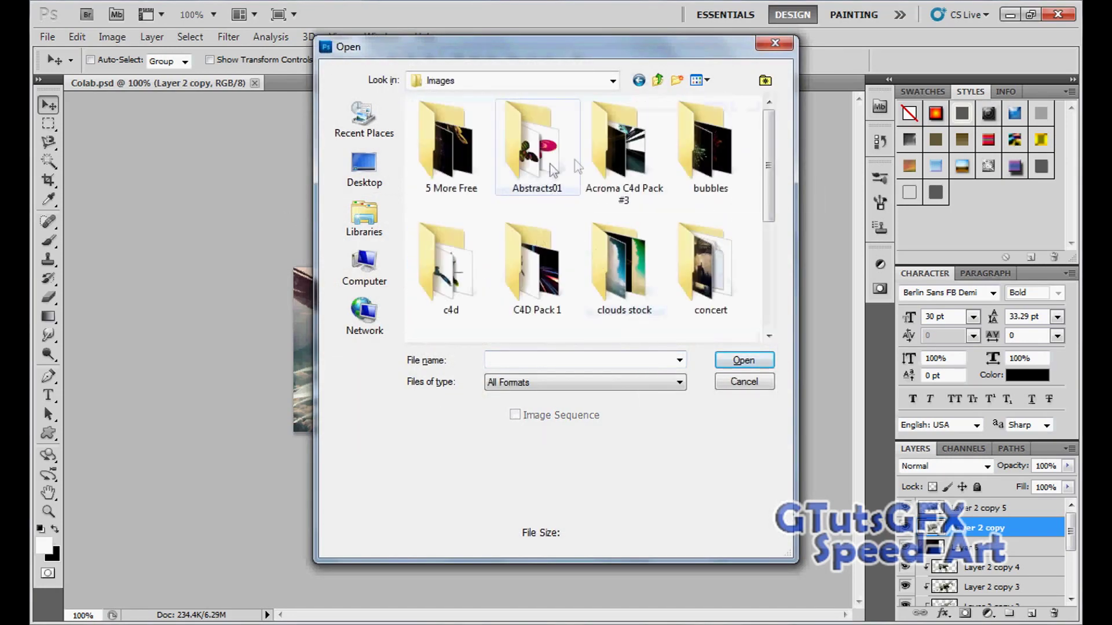
drag(771, 169, 771, 221)
double_click(534, 271)
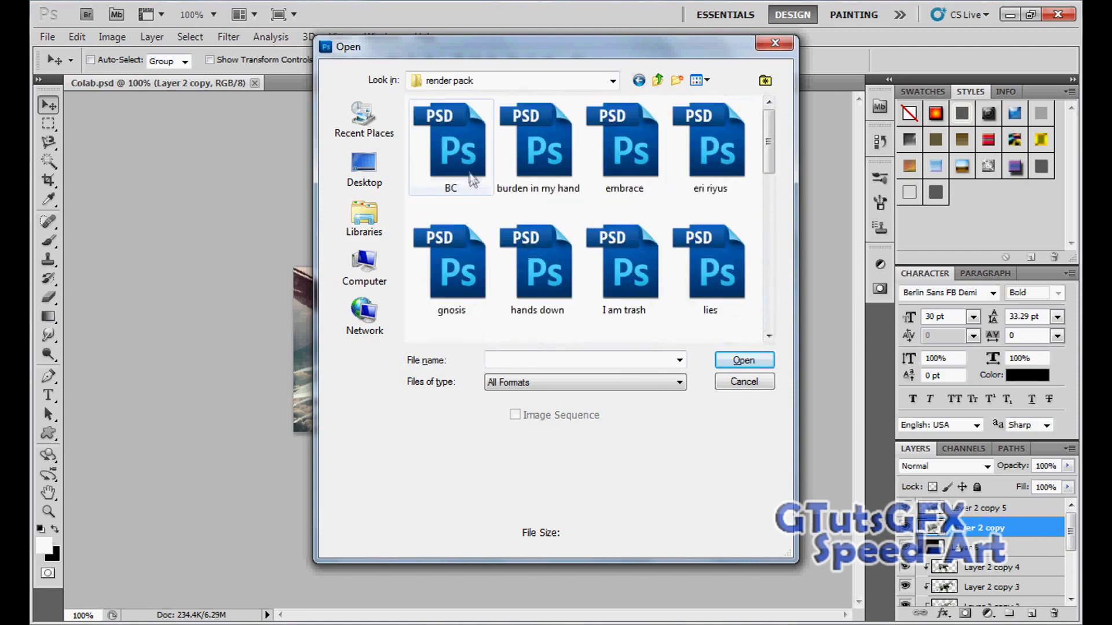
scroll(763, 186, down, 5)
click(621, 260)
click(537, 261)
click(451, 261)
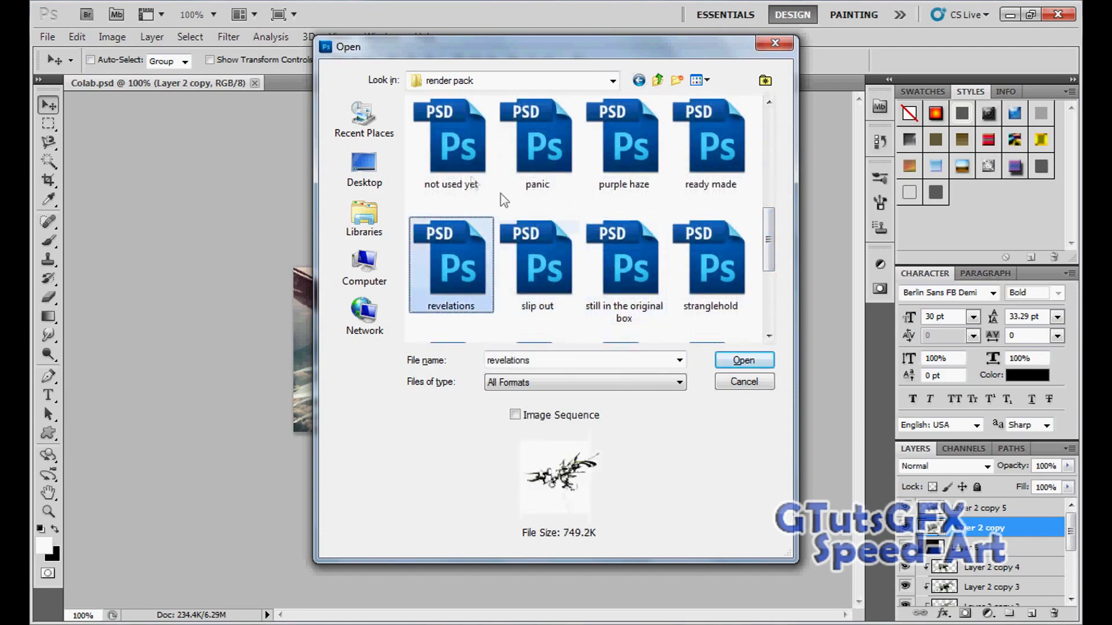
click(451, 144)
click(744, 361)
Copy the whole abstract render and paste it into the Colab banner
key(m)
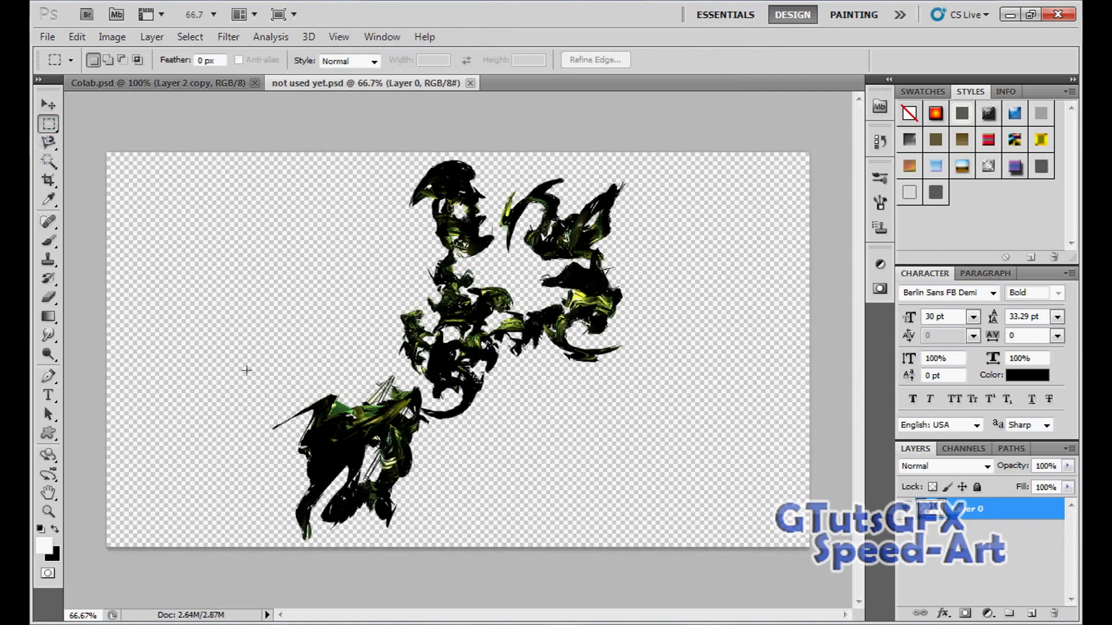
drag(247, 371, 489, 573)
key(ctrl+c)
click(156, 83)
key(ctrl+v)
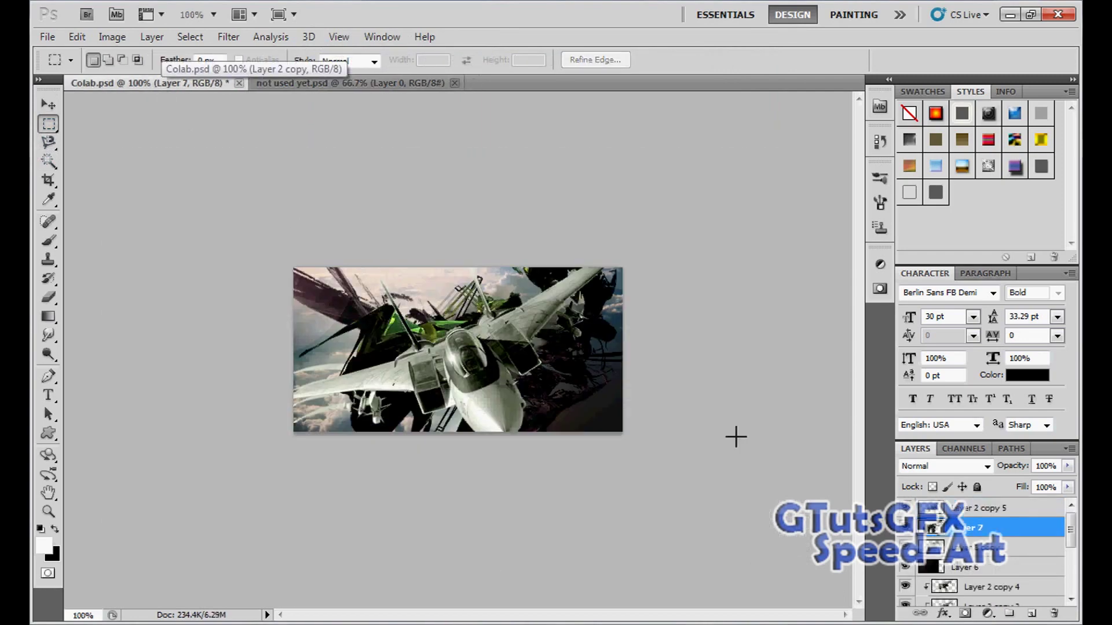
Move Layer 7 below Layer 2 copy, then rotate and place it toward the lower right
mouse_move(981, 527)
mouse_down()
mouse_move(959, 566)
mouse_move(960, 548)
mouse_up()
key(v)
mouse_move(290, 234)
mouse_down()
mouse_move(365, 287)
mouse_move(383, 260)
mouse_move(397, 300)
mouse_move(630, 204)
mouse_move(497, 337)
mouse_up()
key(ctrl+t)
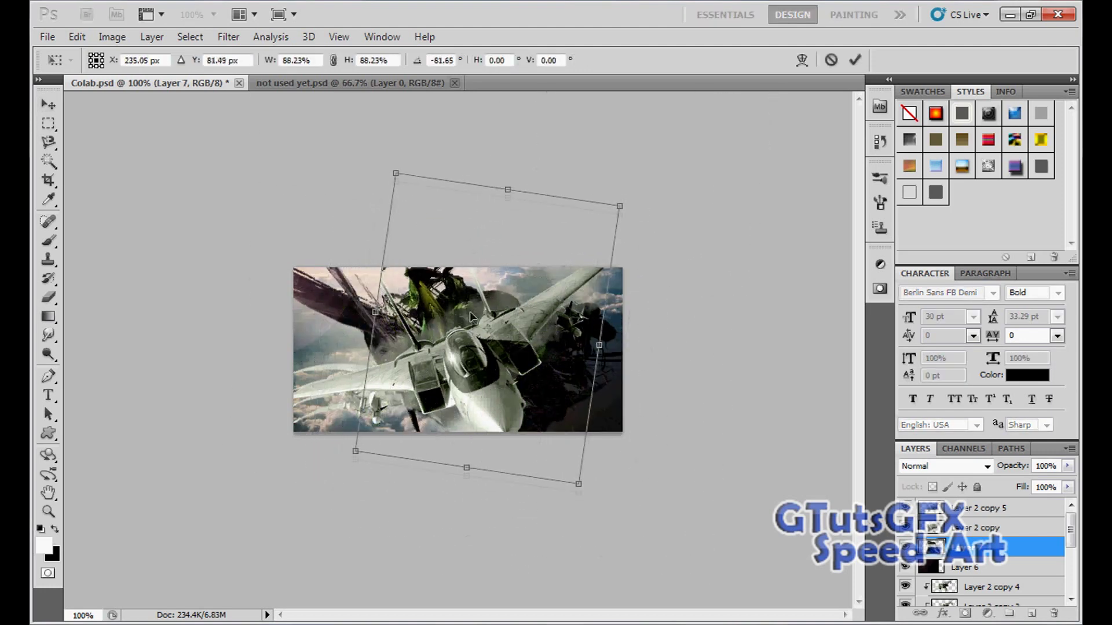
drag(495, 334, 529, 407)
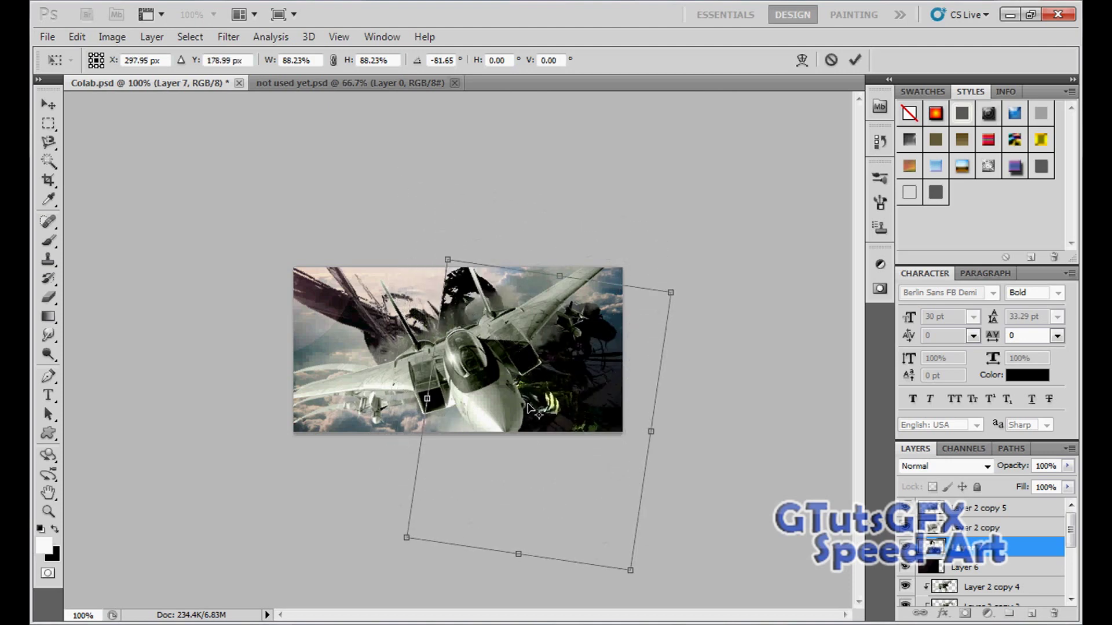
click(48, 104)
click(471, 250)
Paint dark strokes over the lower-right of the render
key(b)
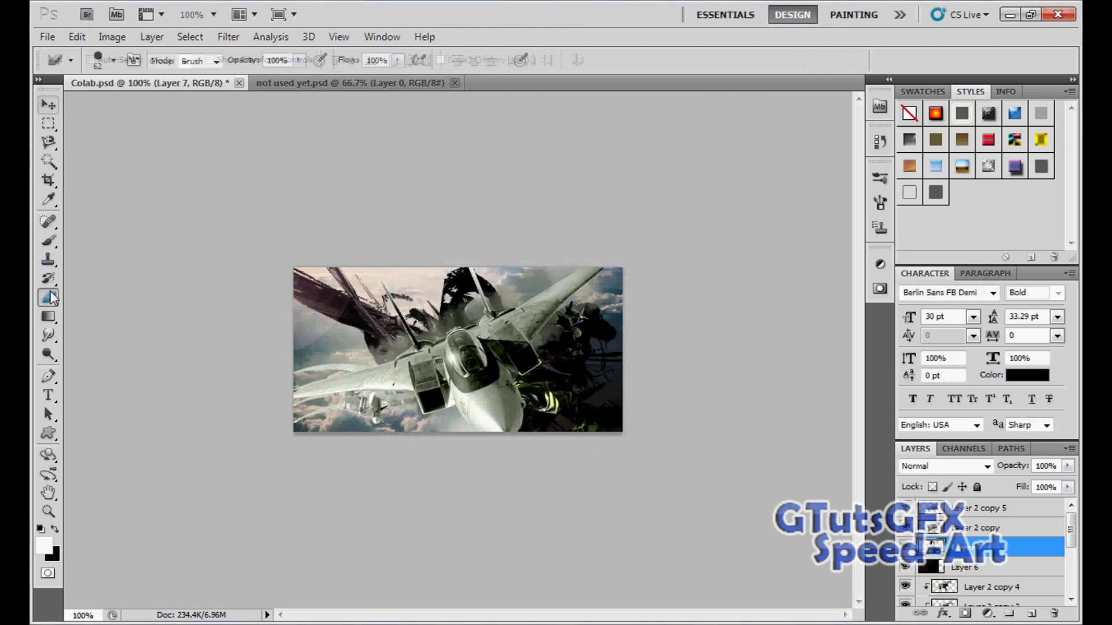
drag(532, 372, 597, 397)
click(48, 109)
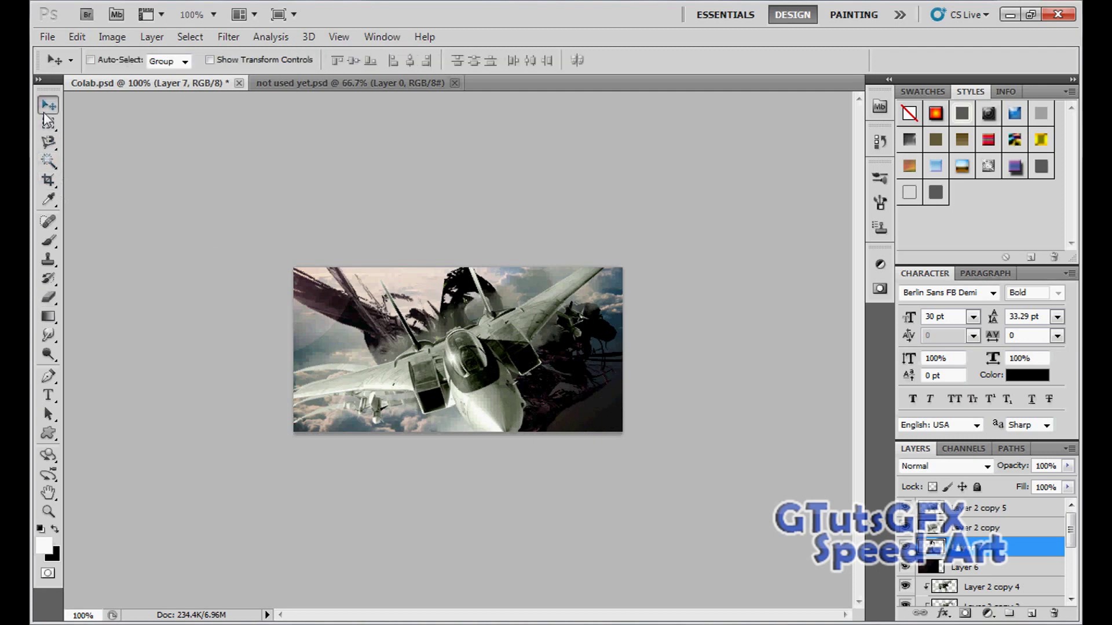
Colorize Layer 7 with Hue 342 and Lightness -45, then browse to the Images folder
key(ctrl+u)
click(929, 393)
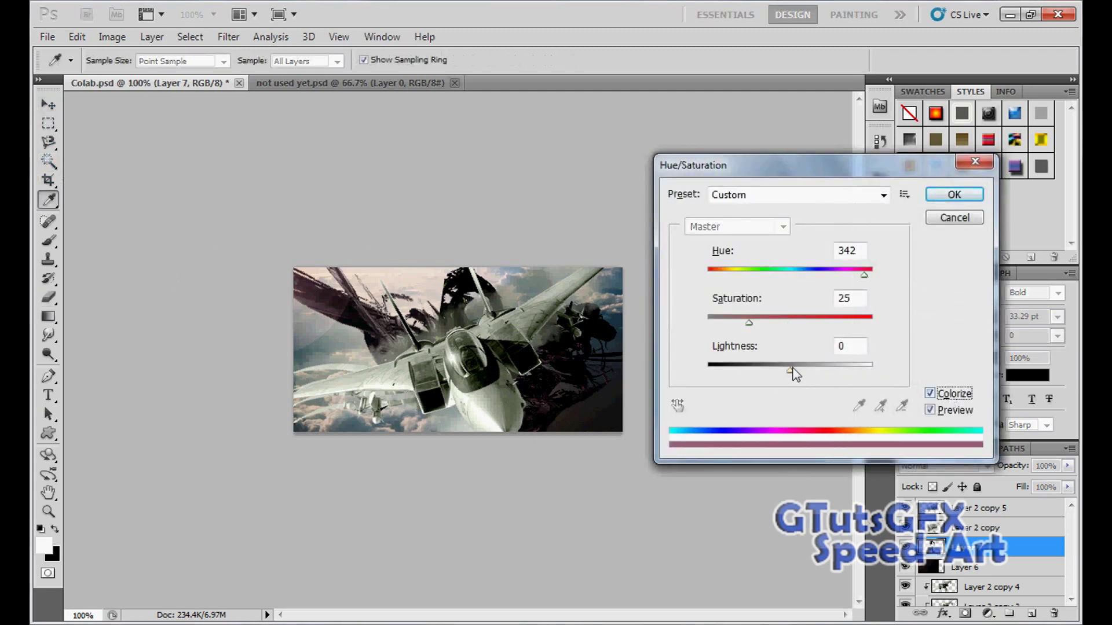
drag(793, 375, 754, 366)
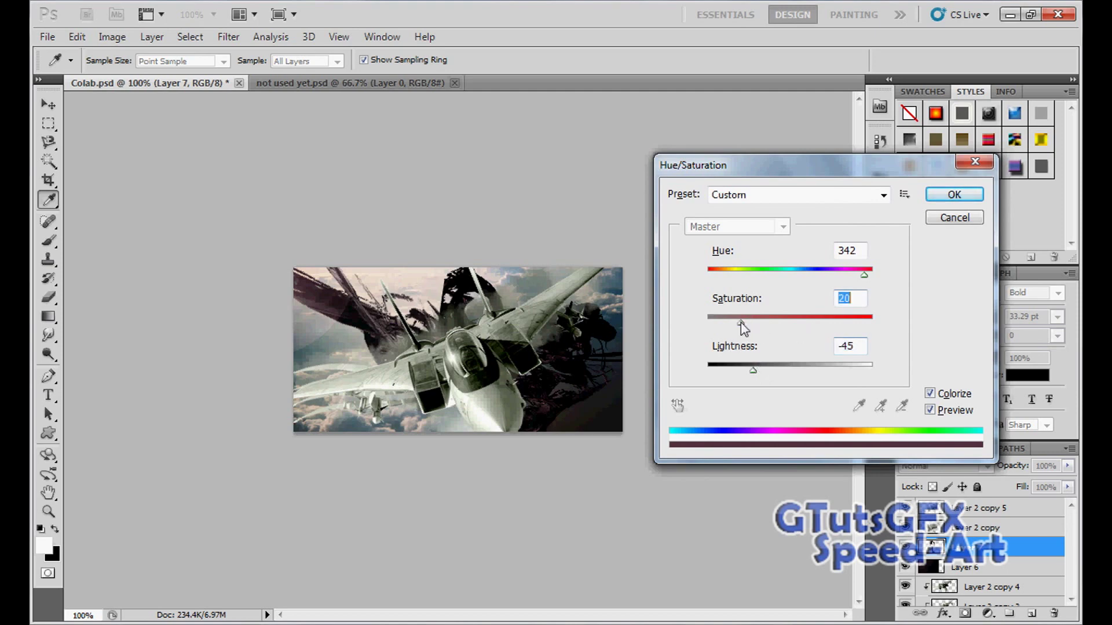
click(938, 200)
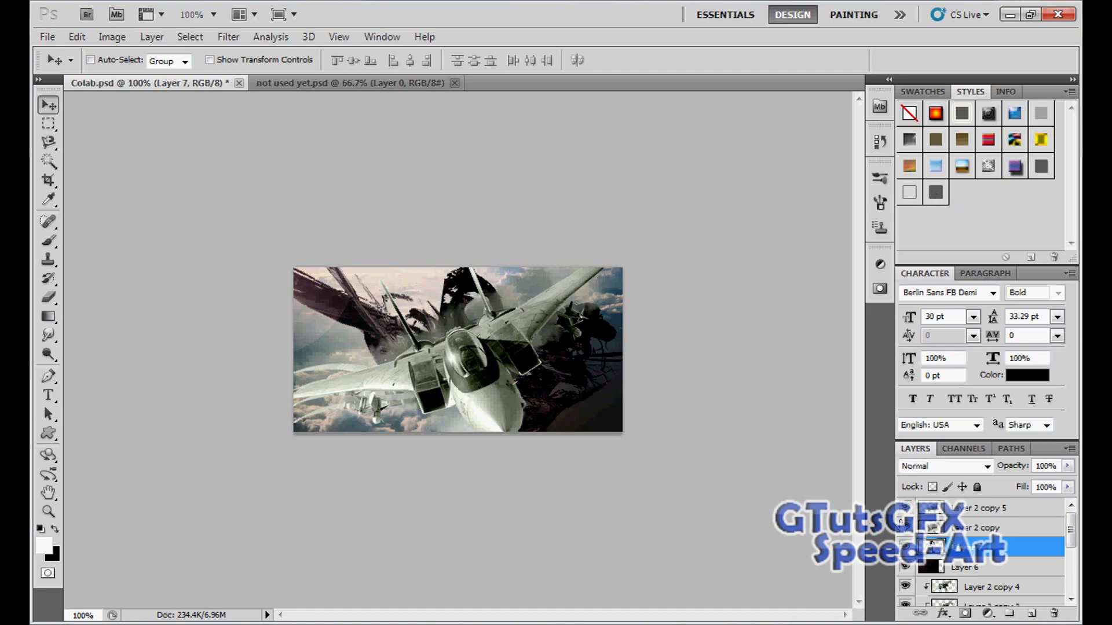
key(ctrl+o)
key(BackSpace)
scroll(769, 192, up, 3)
scroll(768, 191, up, 2)
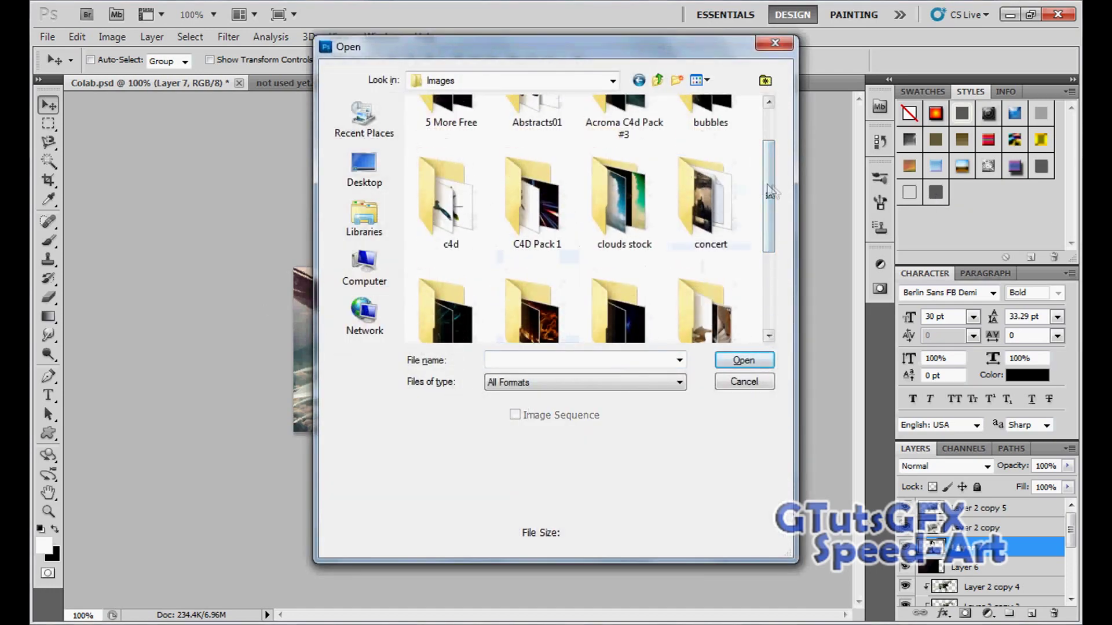
scroll(768, 191, up, 1)
Open the Bubbles 2 image and paste the bubbles into the banner as a new layer
double_click(719, 149)
click(542, 147)
double_click(541, 146)
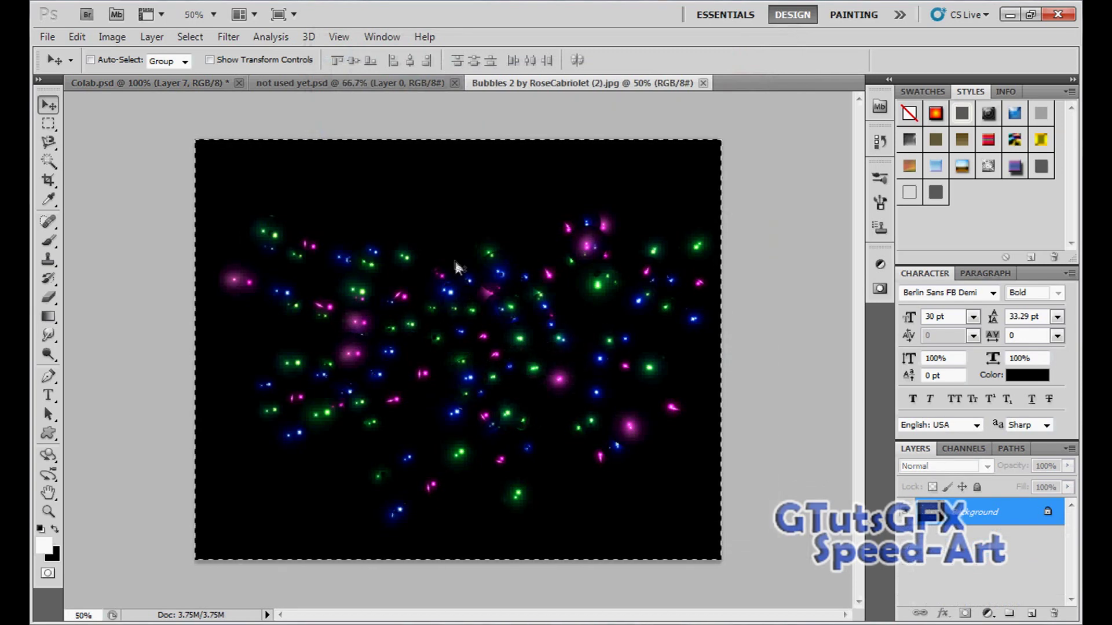
key(ctrl+Tab)
key(ctrl+v)
Scale the pasted bubbles down to about 75%
key(ctrl+t)
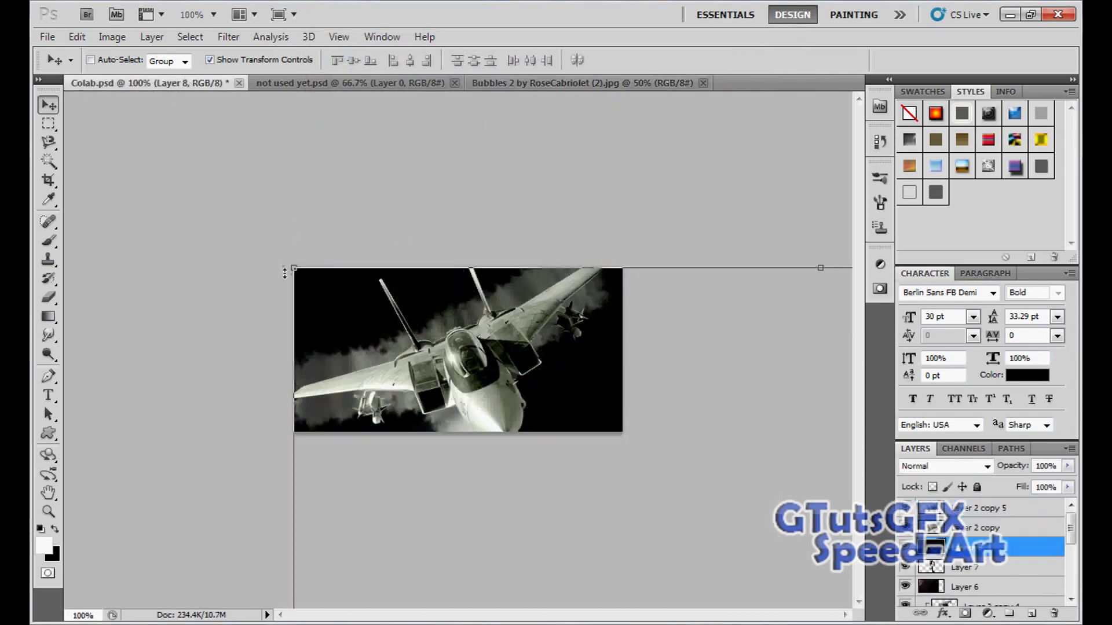
mouse_move(344, 242)
mouse_down()
mouse_move(251, 142)
mouse_move(278, 213)
mouse_move(262, 213)
mouse_up()
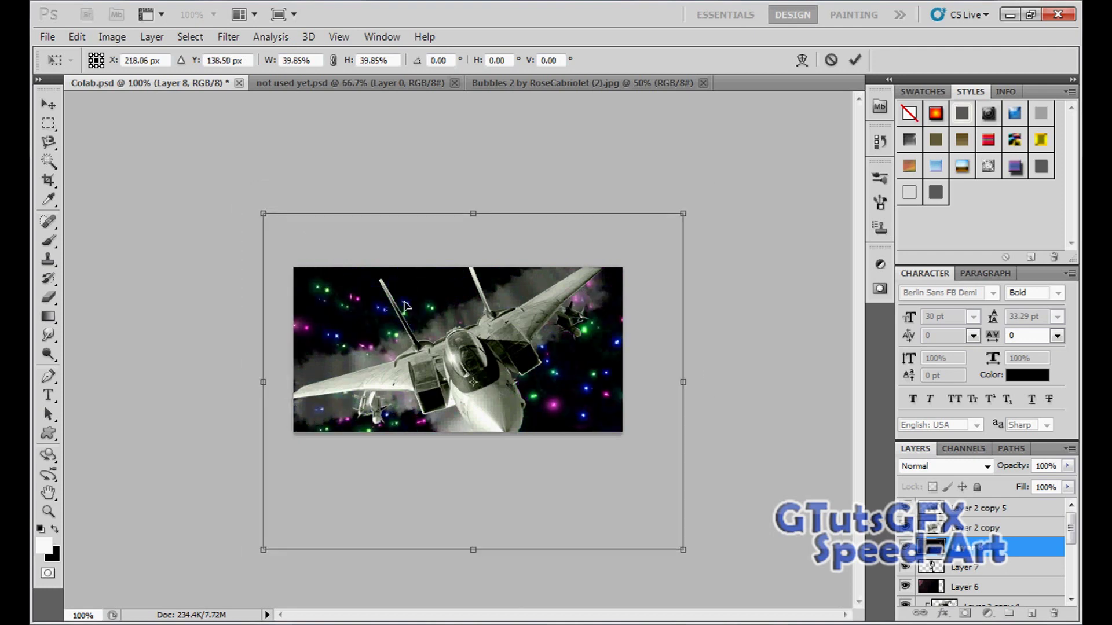
key(v)
key(Return)
click(209, 61)
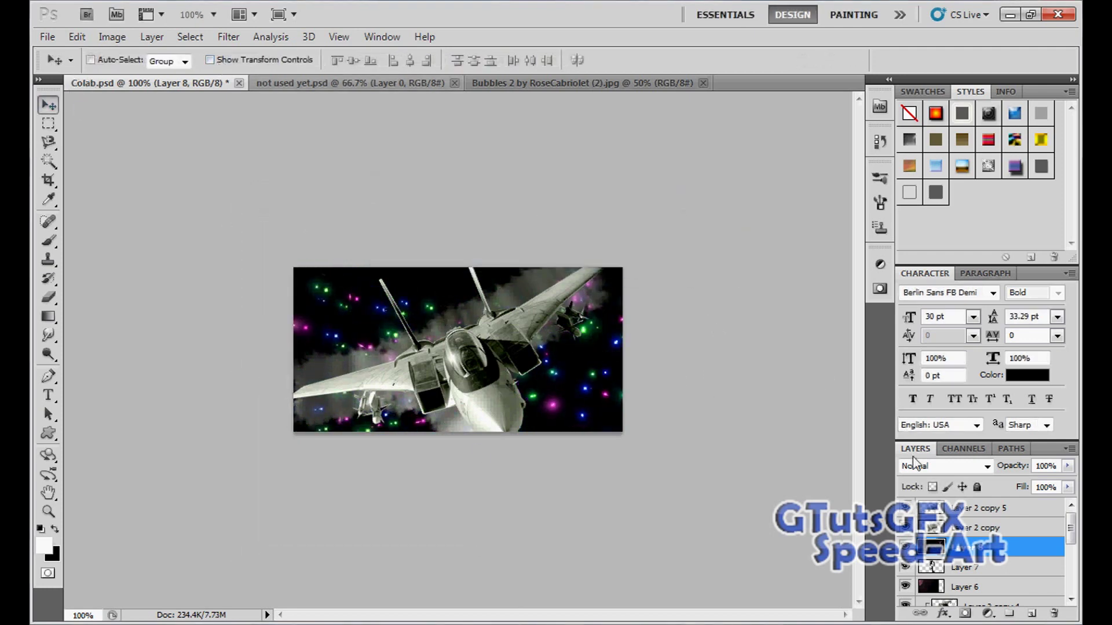
Set the bubbles to Screen, colorize them with much lower lightness, and select Layer 7
click(944, 465)
click(929, 183)
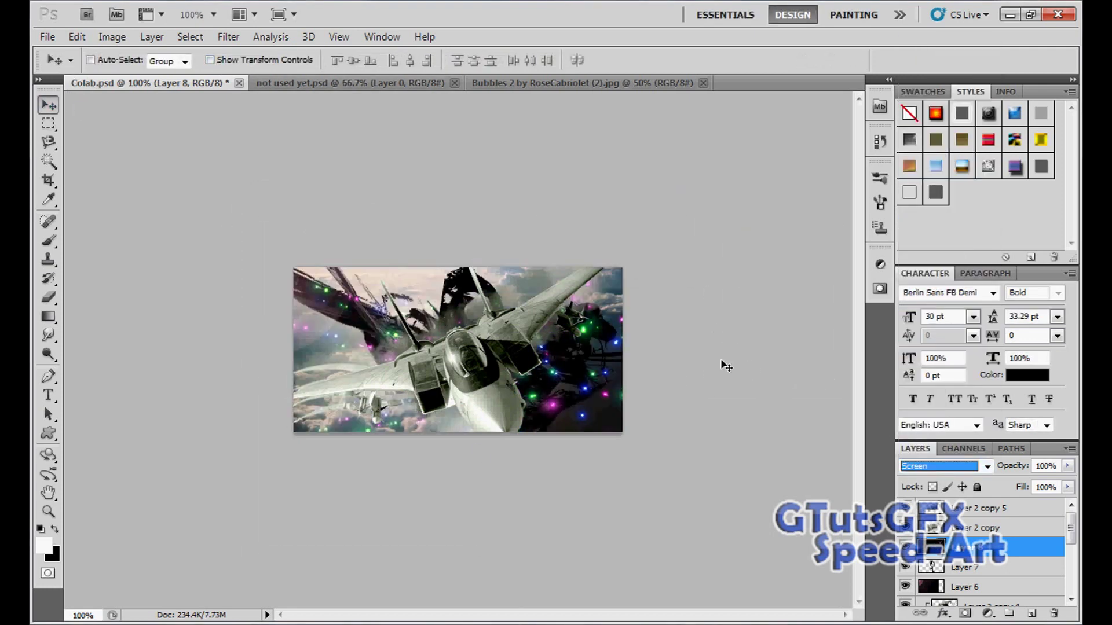
key(ctrl+u)
click(931, 394)
mouse_move(790, 365)
mouse_down()
mouse_move(731, 369)
mouse_move(755, 376)
mouse_up()
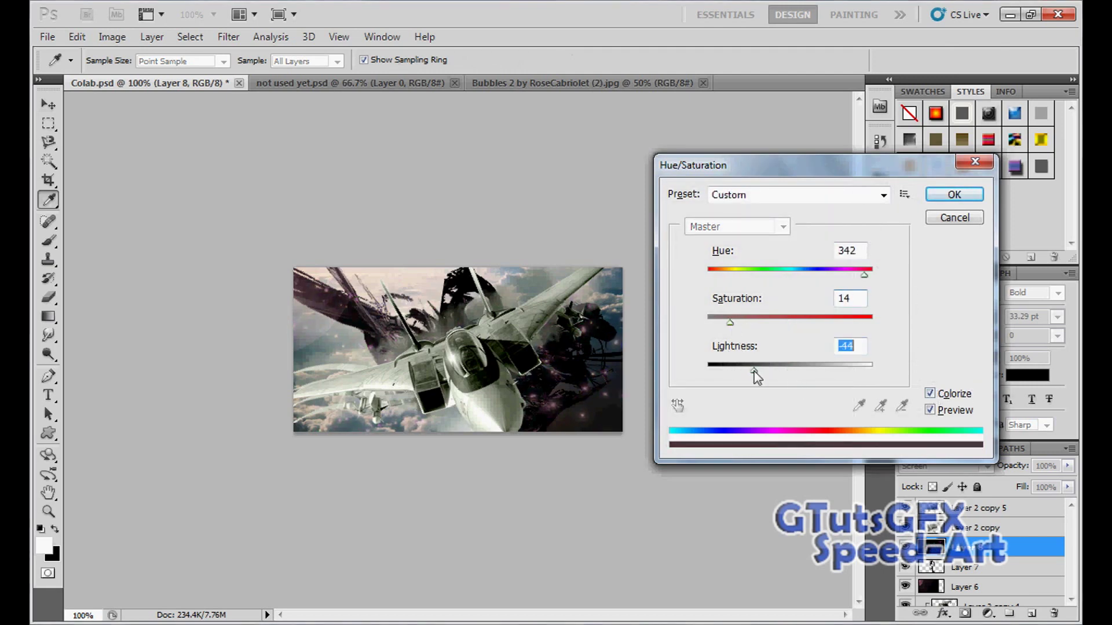
click(955, 197)
key(v)
click(970, 568)
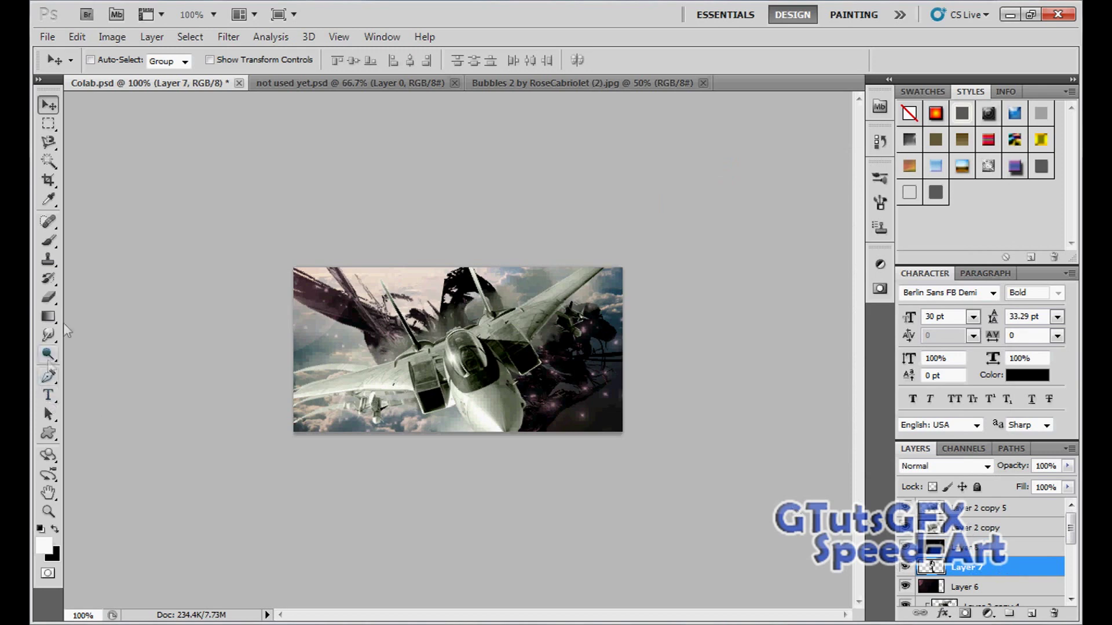
Smudge the dark smoke above the jet toward the top edge and duplicate Layer 7
click(48, 336)
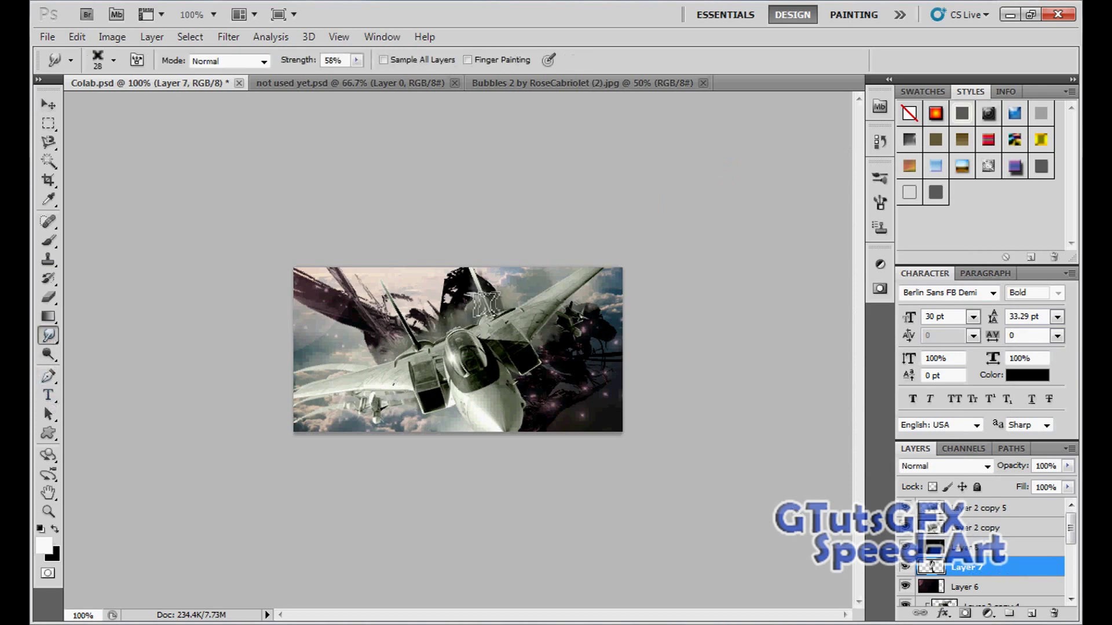
drag(457, 341, 464, 274)
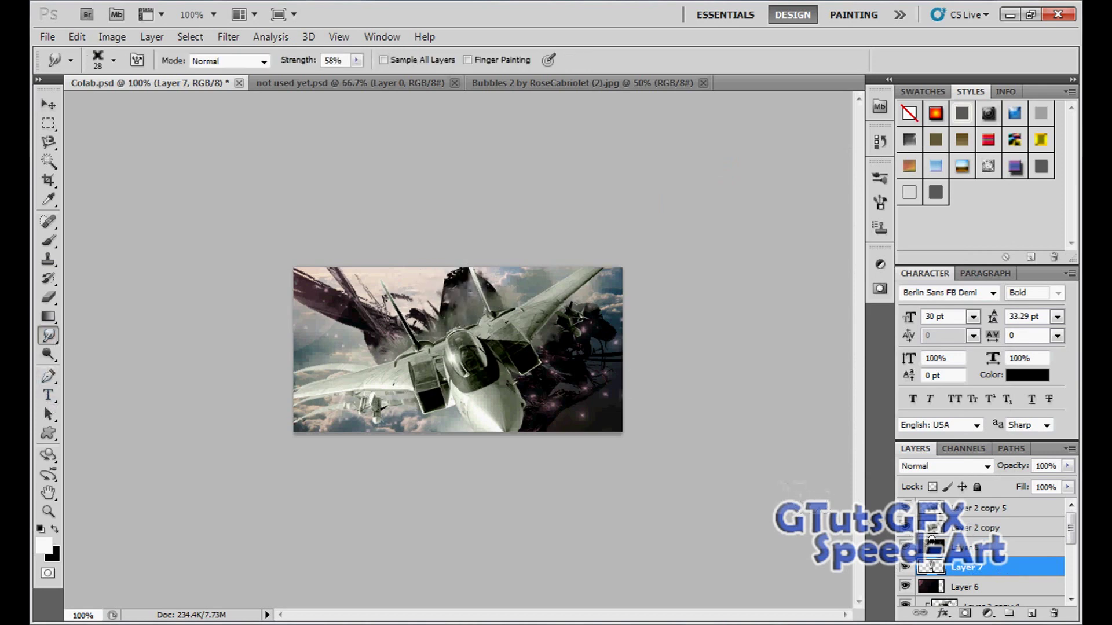
key(ctrl+alt+shift+e)
click(970, 569)
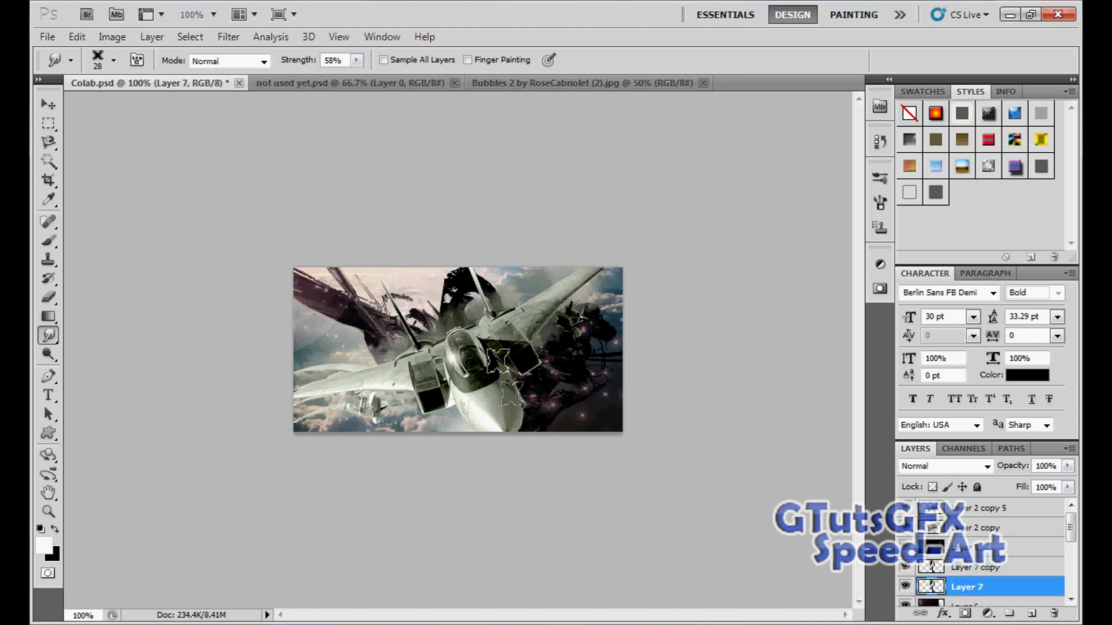
drag(458, 297, 453, 277)
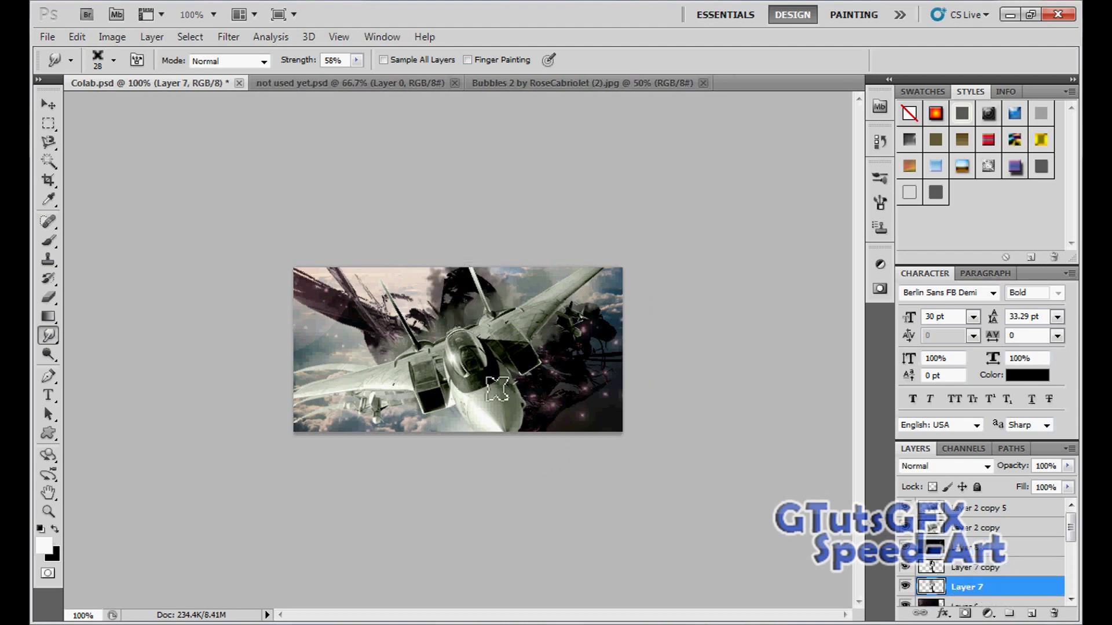
Set the duplicate to Divide blend, then add new Layer 9 above Layer 6
click(943, 466)
click(938, 407)
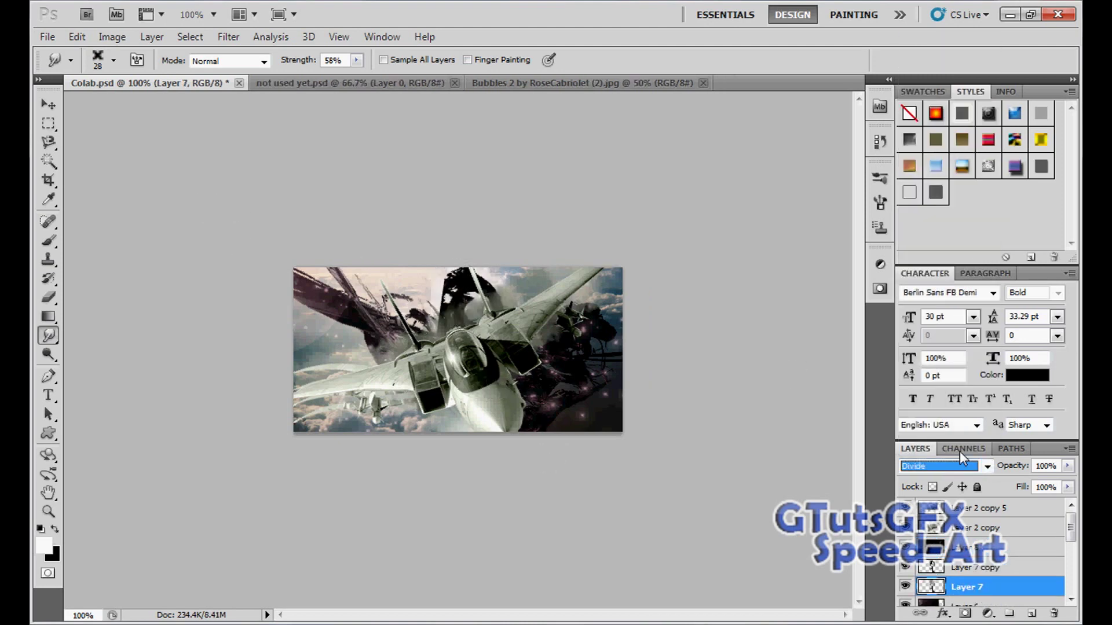
click(49, 105)
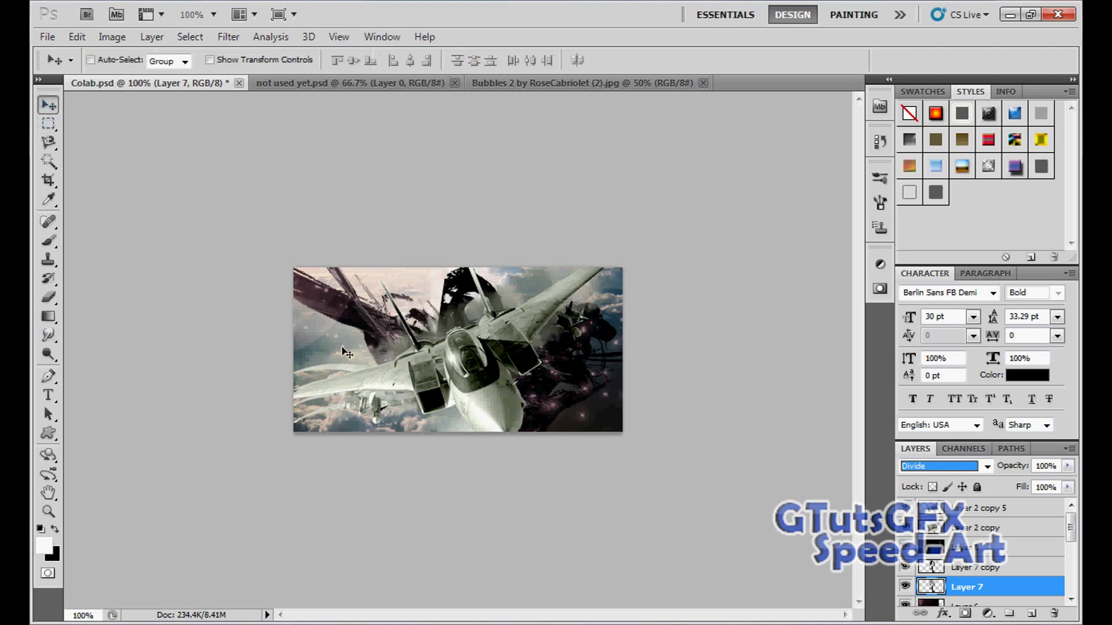
click(1021, 545)
key(ctrl+shift+n)
key(Return)
click(50, 246)
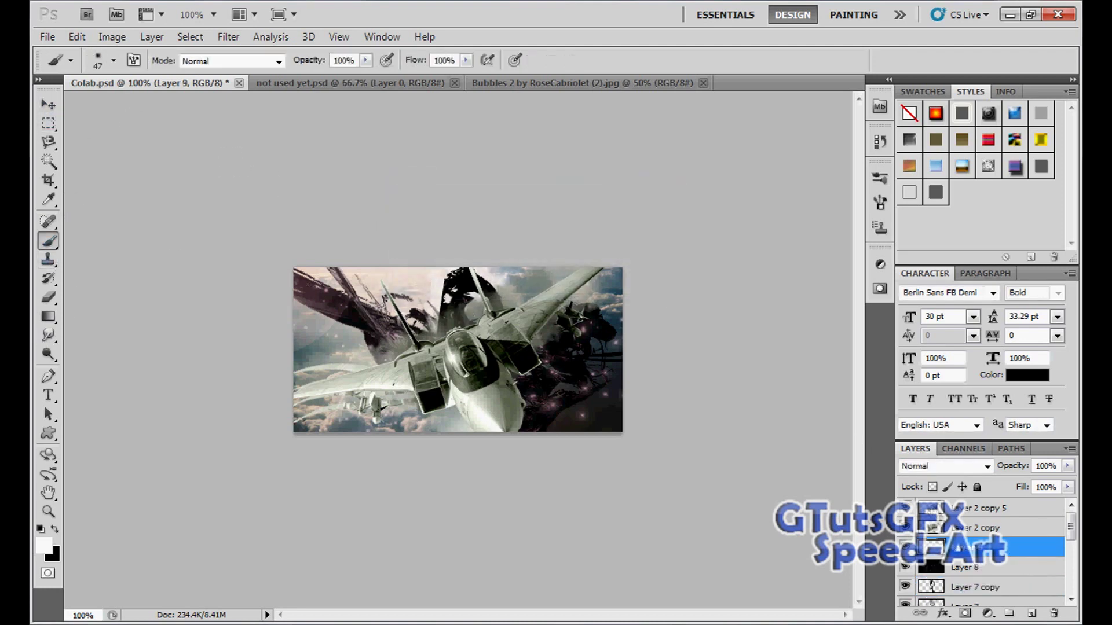
Paint soft white light streaks across the upper right, the wing and the nose
click(113, 61)
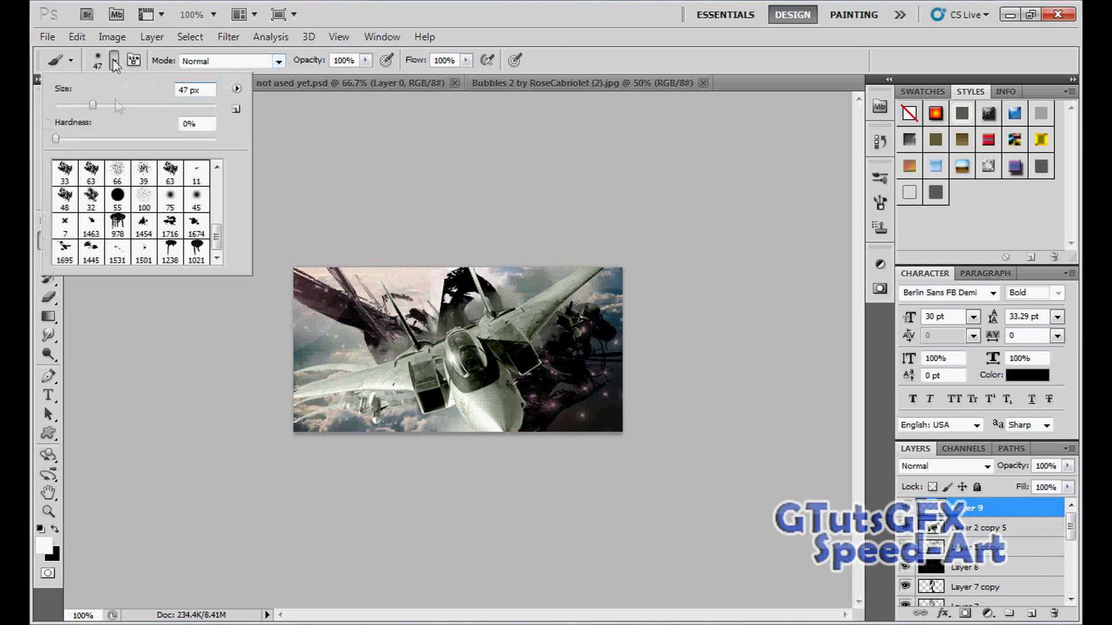
click(417, 234)
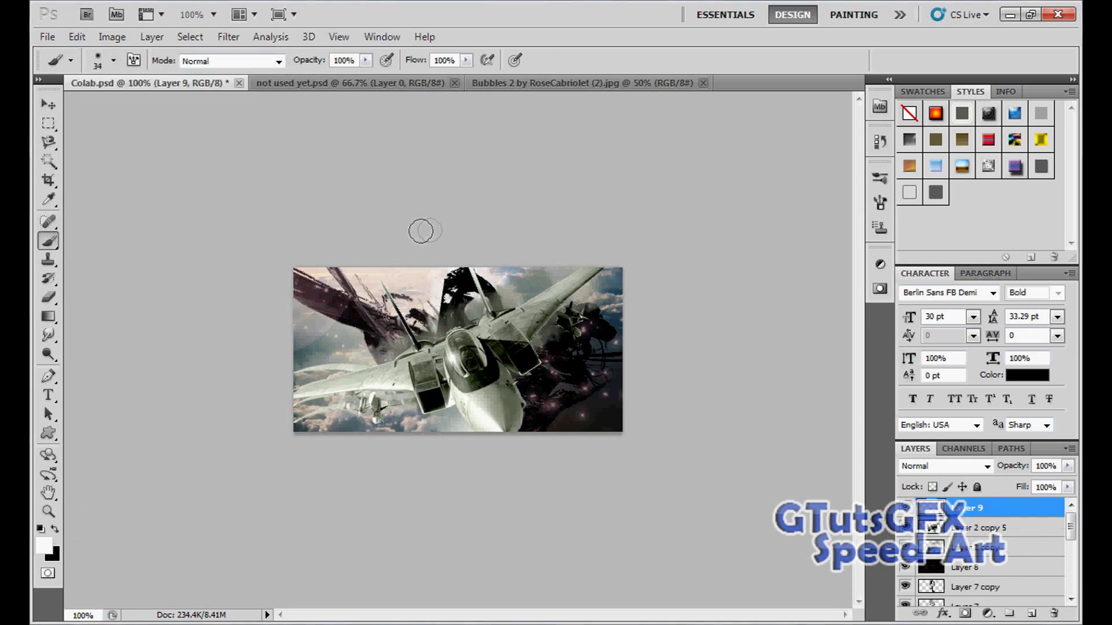
mouse_move(525, 316)
mouse_down()
mouse_move(576, 269)
mouse_move(522, 305)
mouse_move(620, 268)
mouse_move(586, 258)
mouse_up()
mouse_move(443, 430)
mouse_down()
mouse_move(439, 404)
mouse_move(461, 413)
mouse_move(286, 388)
mouse_up()
Set the streak layer to Screen blend at about 24% opacity
click(945, 466)
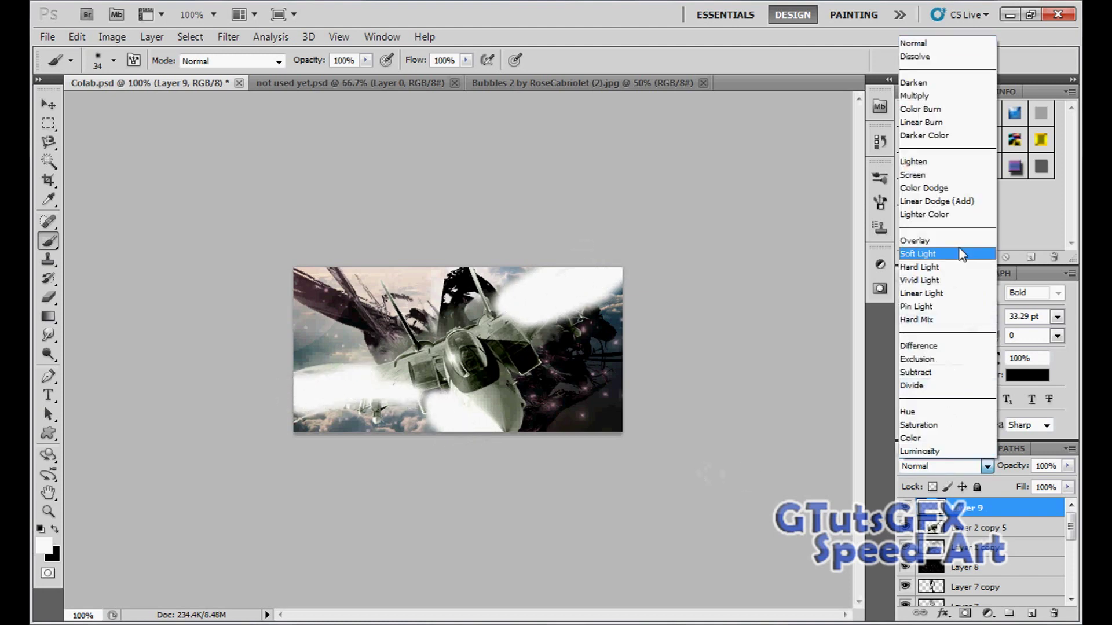
click(938, 175)
drag(1067, 466, 1010, 487)
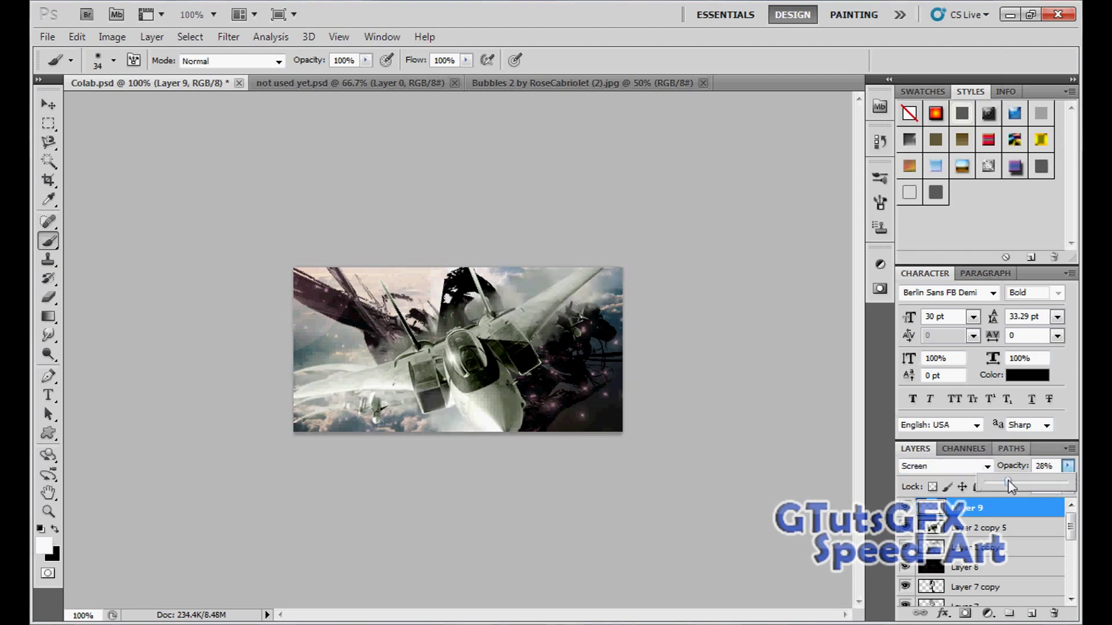
key(Return)
Select Layer 2 copy 5 and set the foreground colour to grey-green
click(982, 527)
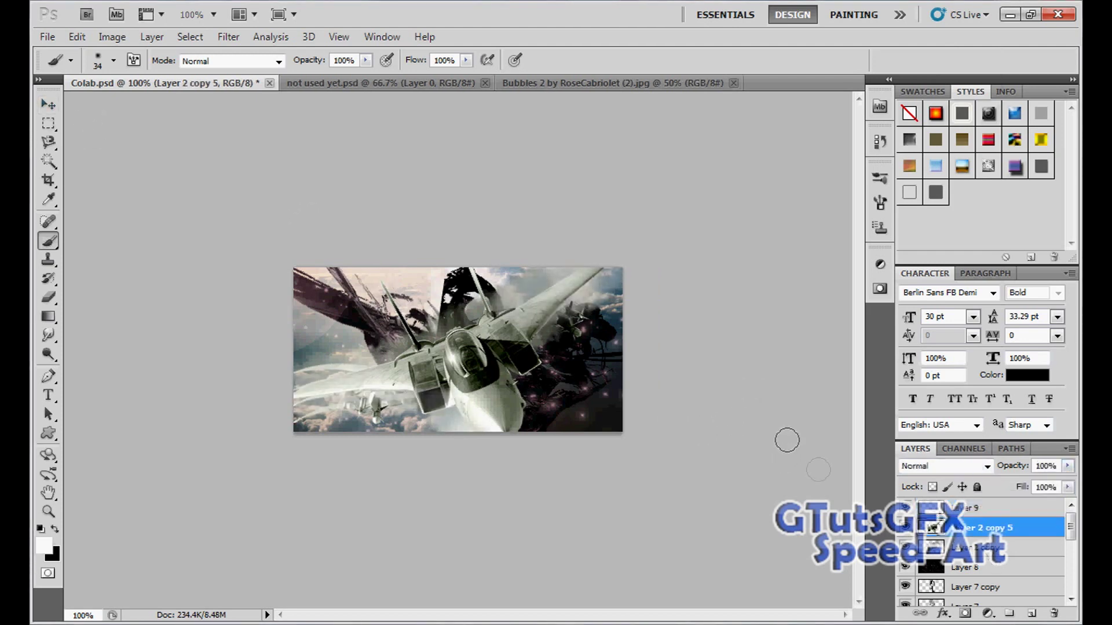
click(113, 60)
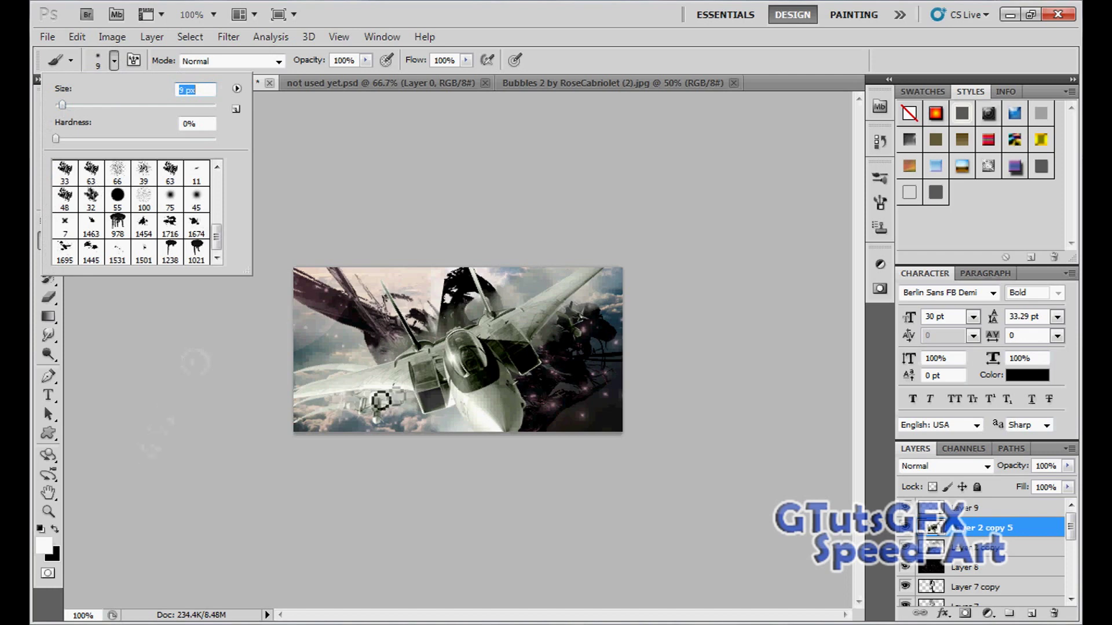
click(41, 545)
click(964, 147)
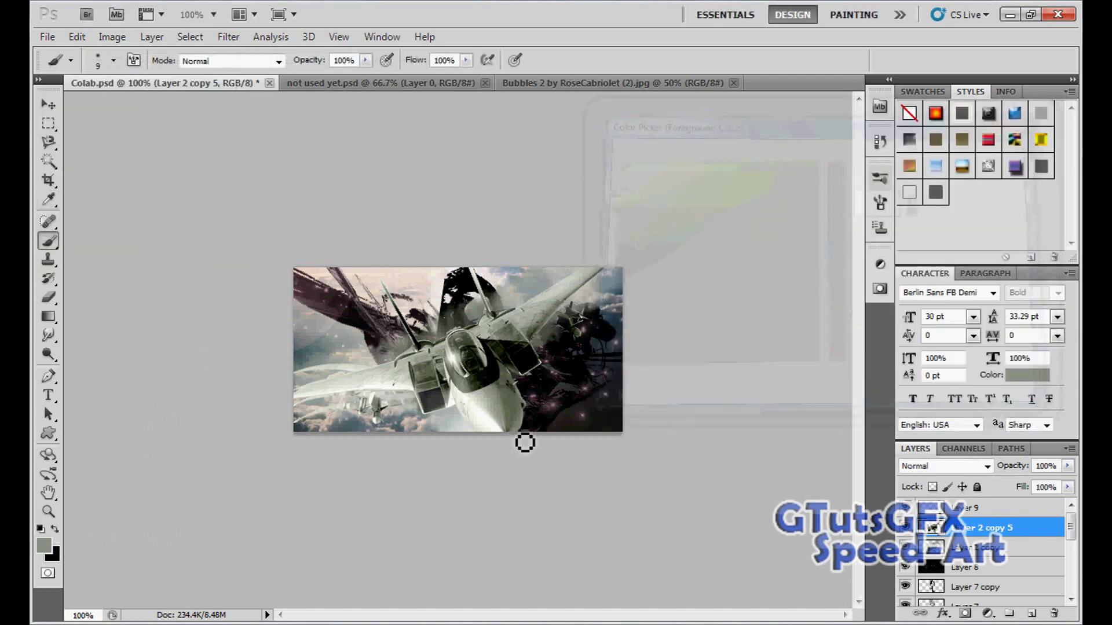
Make Layer 9 active and set the Eraser to a small soft round tip
key(alt+bracketright)
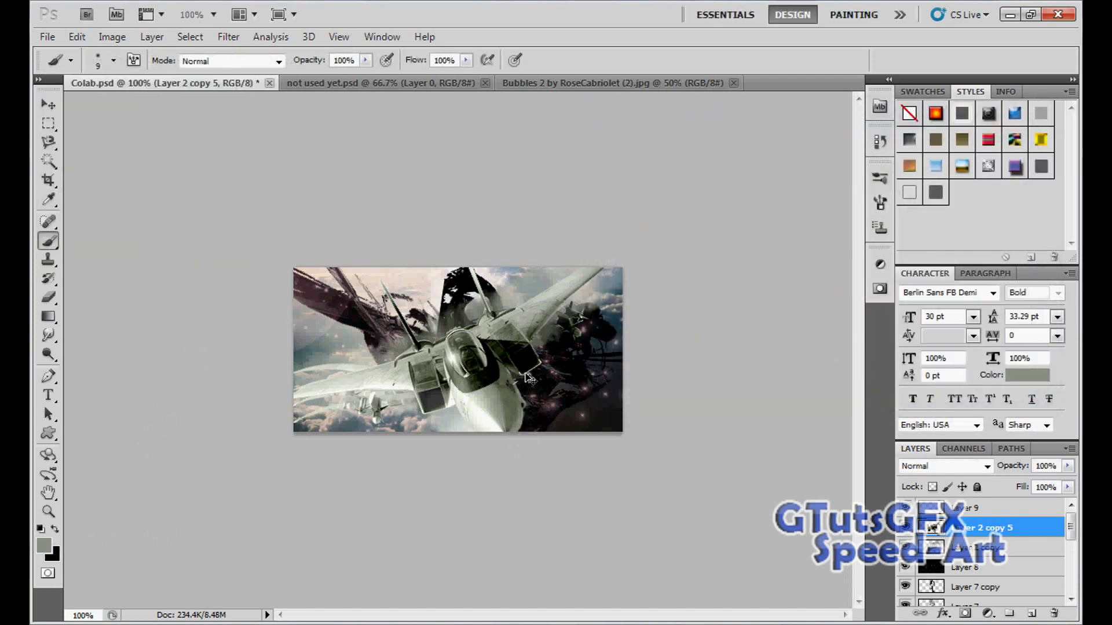
click(48, 297)
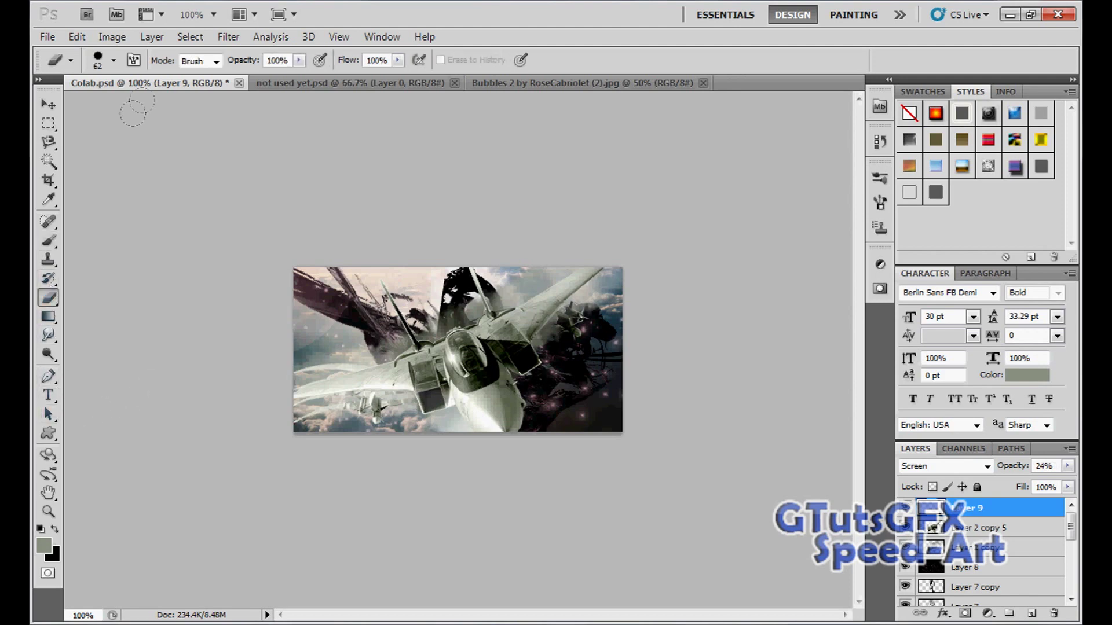
click(113, 61)
scroll(174, 217, up, 3)
click(169, 180)
drag(75, 105, 68, 105)
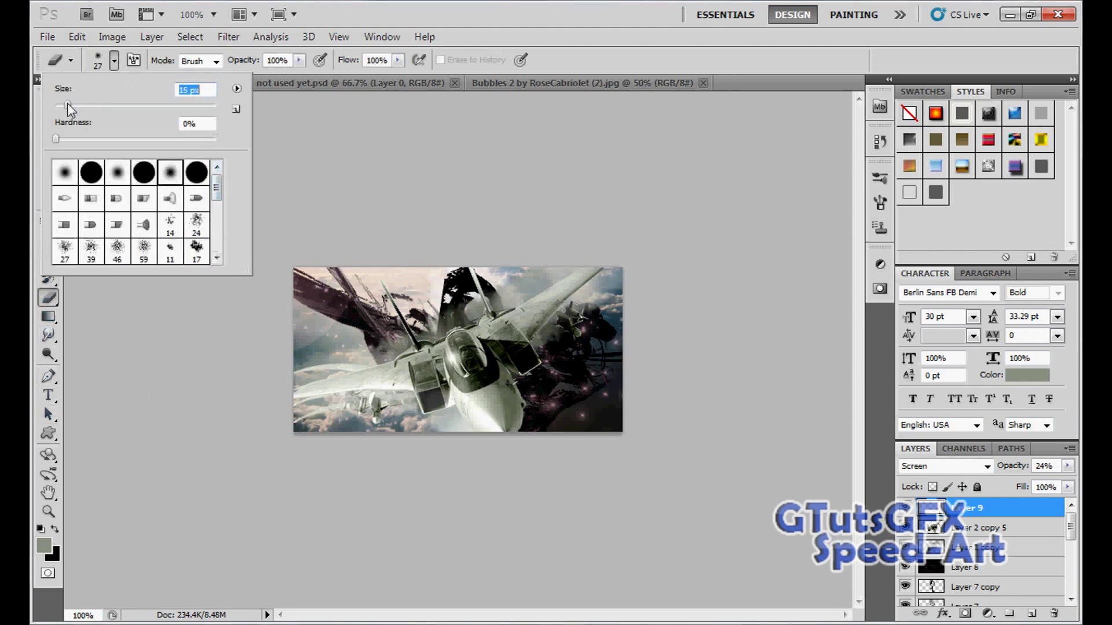
click(402, 372)
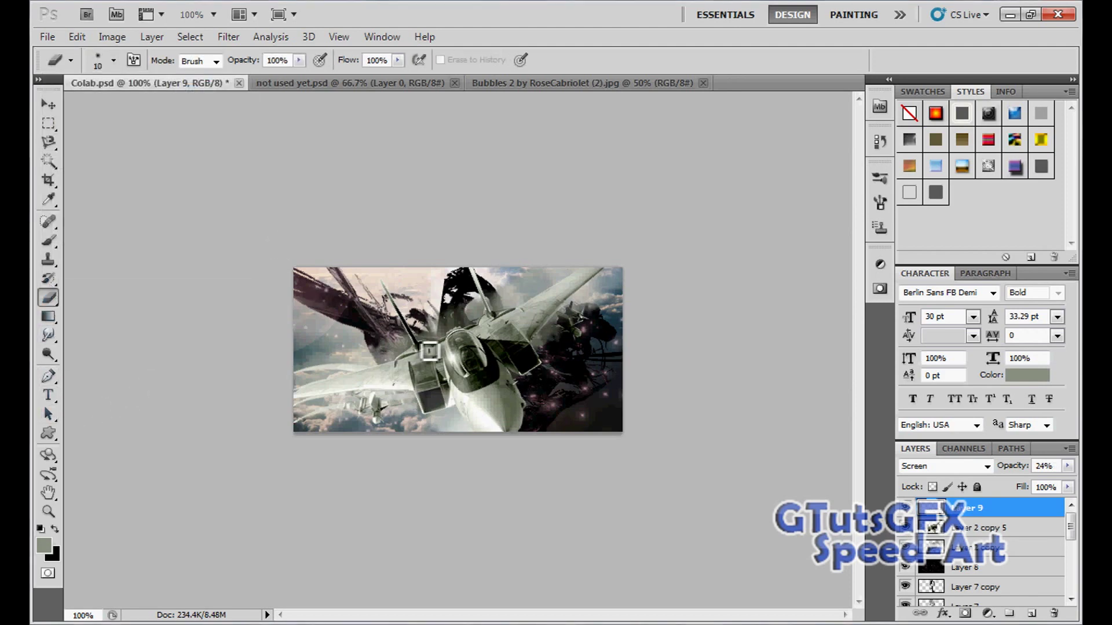
Merge the glow down and erase patches over the cockpit, clouds, wing and right wing tip
key(ctrl+e)
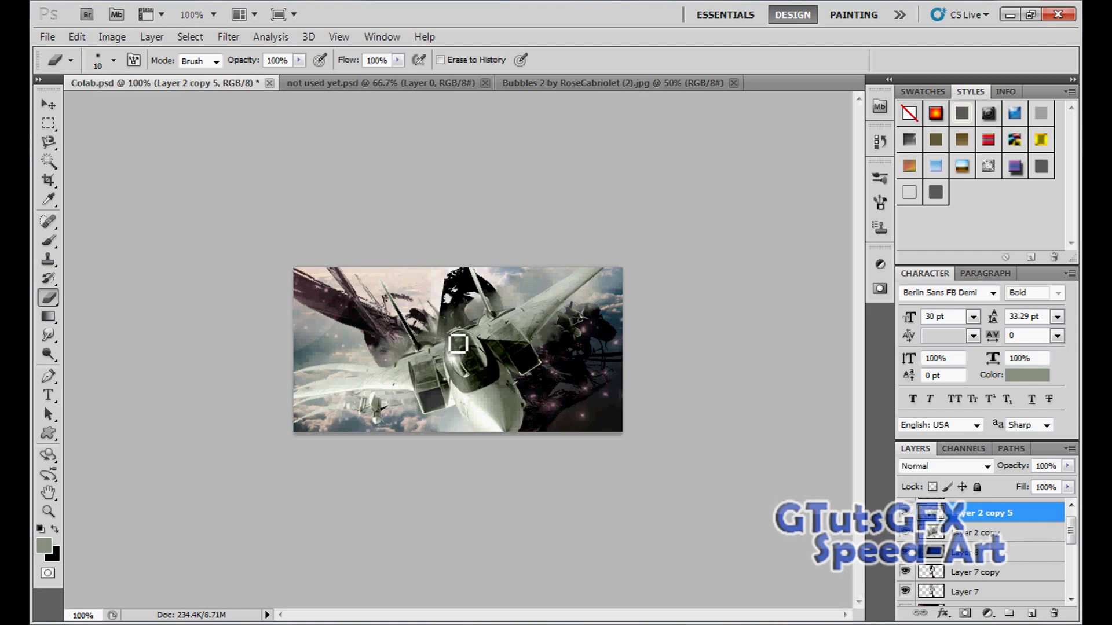
mouse_move(457, 343)
mouse_down()
mouse_move(615, 268)
mouse_move(548, 342)
mouse_move(537, 381)
mouse_up()
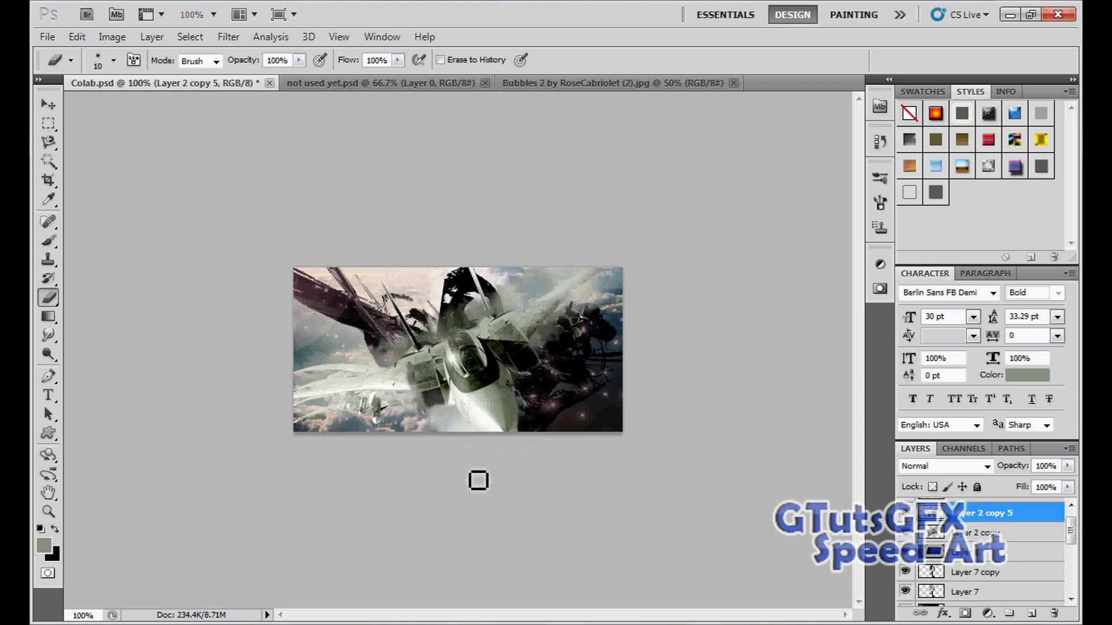
key(ctrl+z)
mouse_move(310, 412)
mouse_down()
mouse_move(414, 399)
mouse_move(527, 443)
mouse_move(525, 380)
mouse_move(553, 368)
mouse_up()
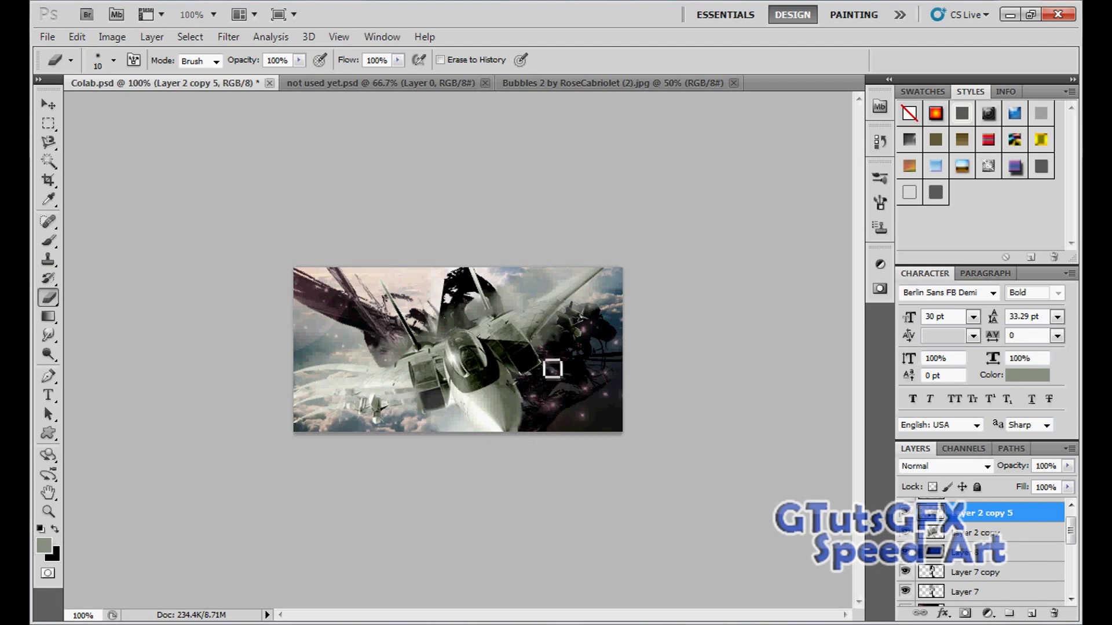
mouse_move(580, 306)
mouse_down()
mouse_move(616, 273)
mouse_move(599, 270)
mouse_move(537, 308)
mouse_up()
key(v)
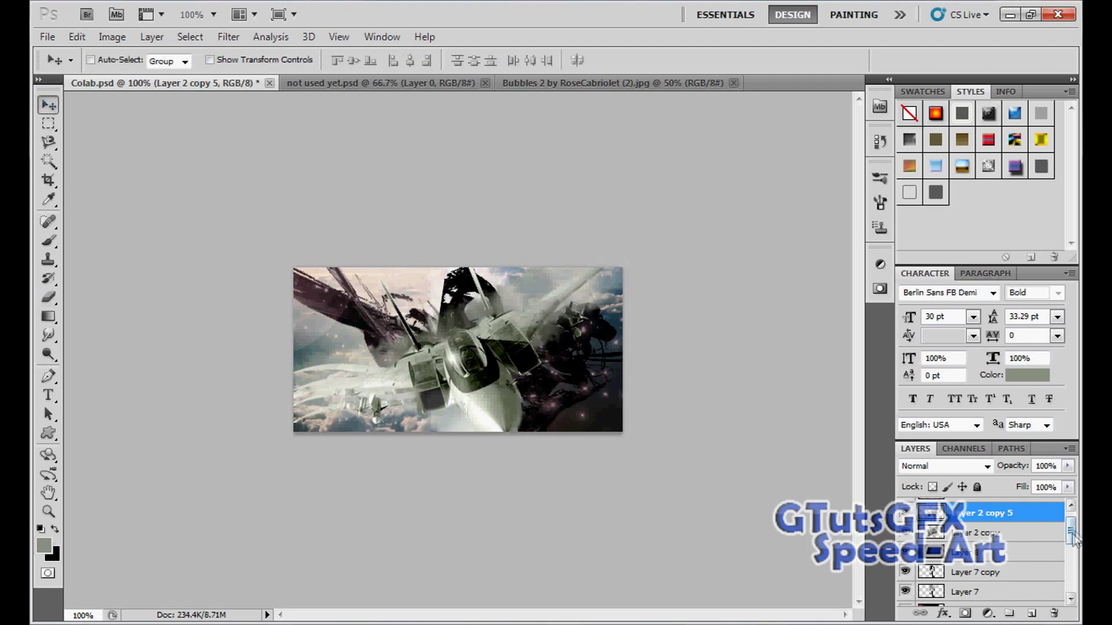
Add a new layer above Layer 8 and load an extra brush set
click(964, 568)
key(ctrl+shift+n)
key(Return)
click(47, 241)
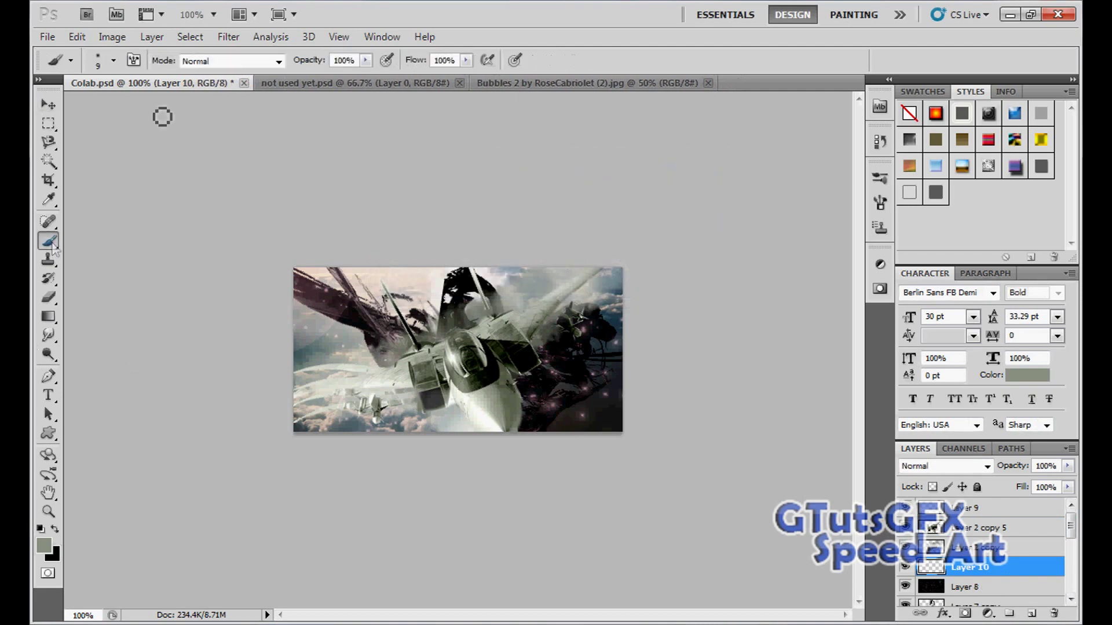
click(113, 60)
click(237, 89)
click(288, 461)
key(Return)
Stamp faint bubbles over the jet with the bubble-shaped brush
click(118, 172)
text(195)
key(Return)
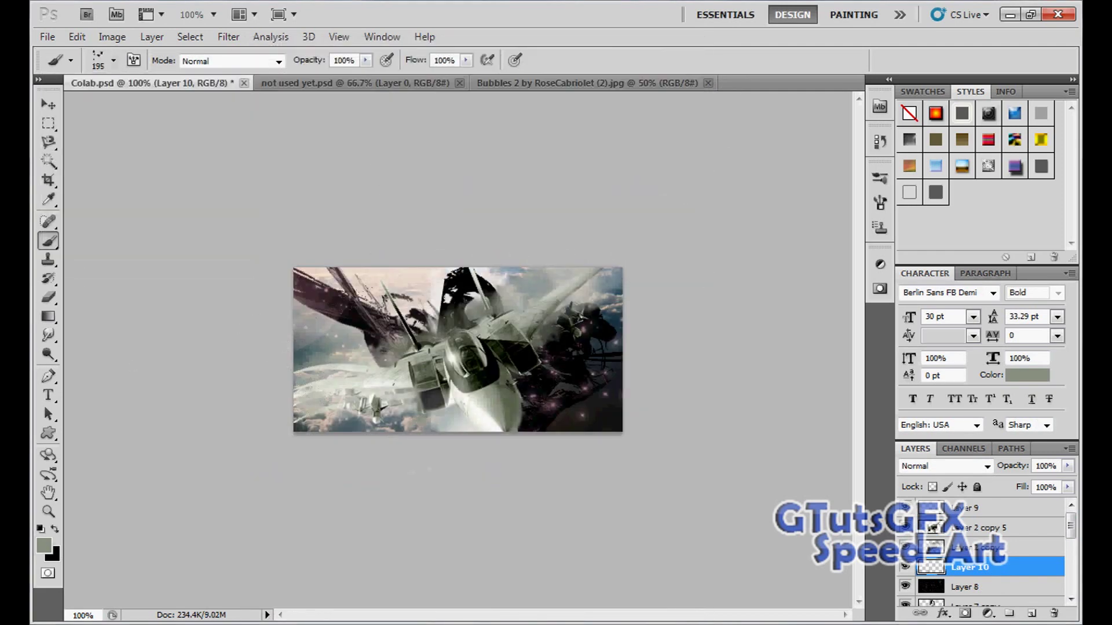
click(400, 313)
click(568, 414)
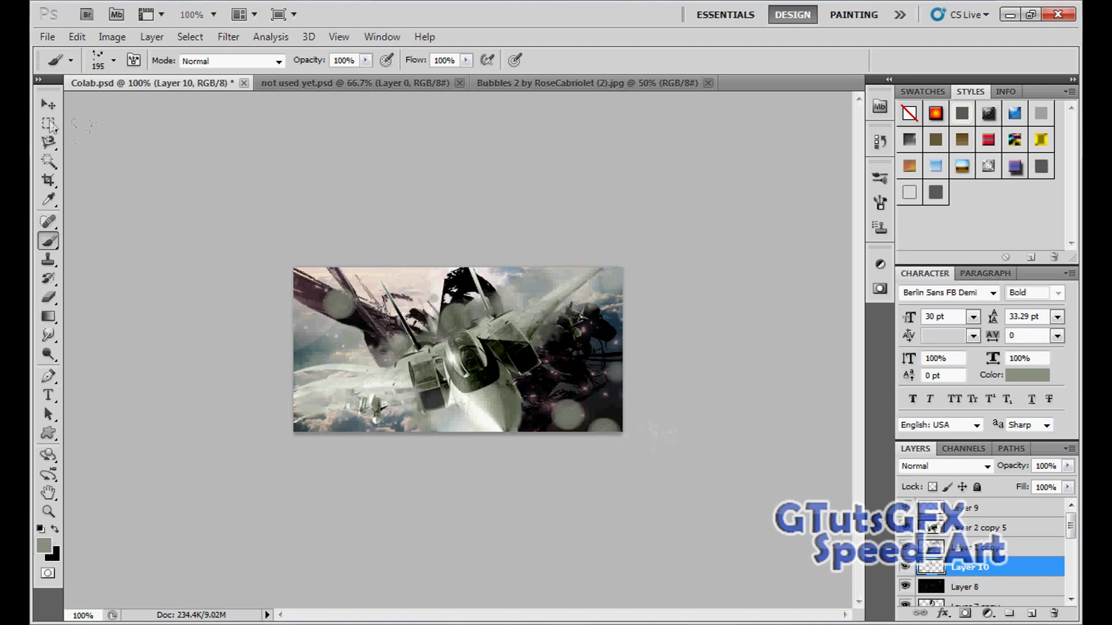
key(v)
Set Layer 10 to 43% opacity and add Layer 11 above it
click(1067, 465)
drag(1069, 485, 1023, 489)
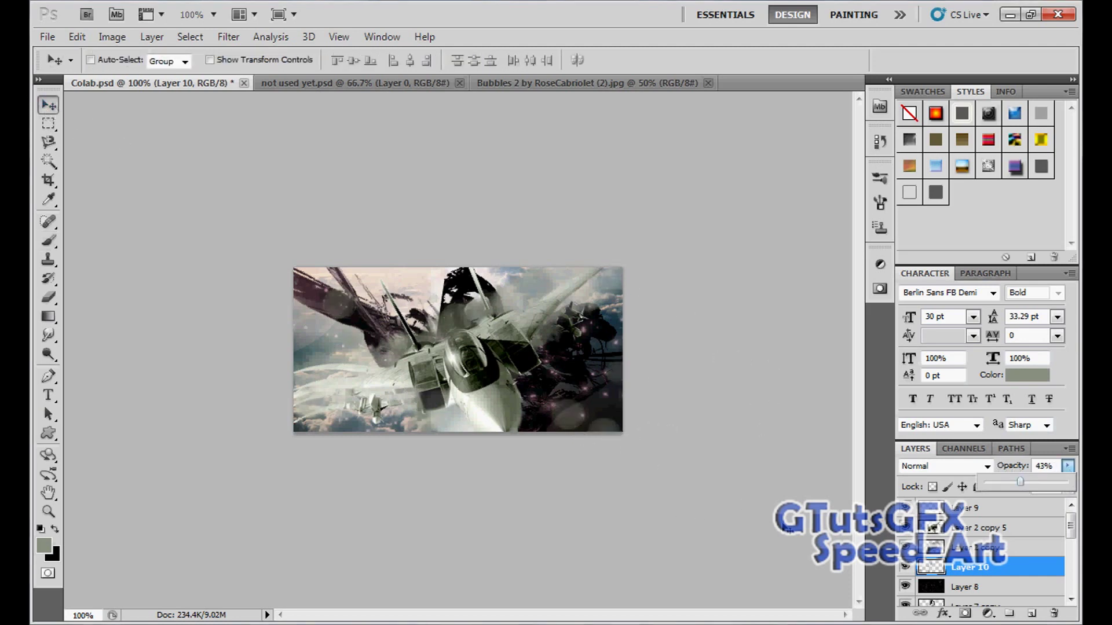
click(985, 569)
key(ctrl+shift+n)
Confirm the new layer and load the Hi_Res_Splatter brush set, replacing the current brushes
key(Return)
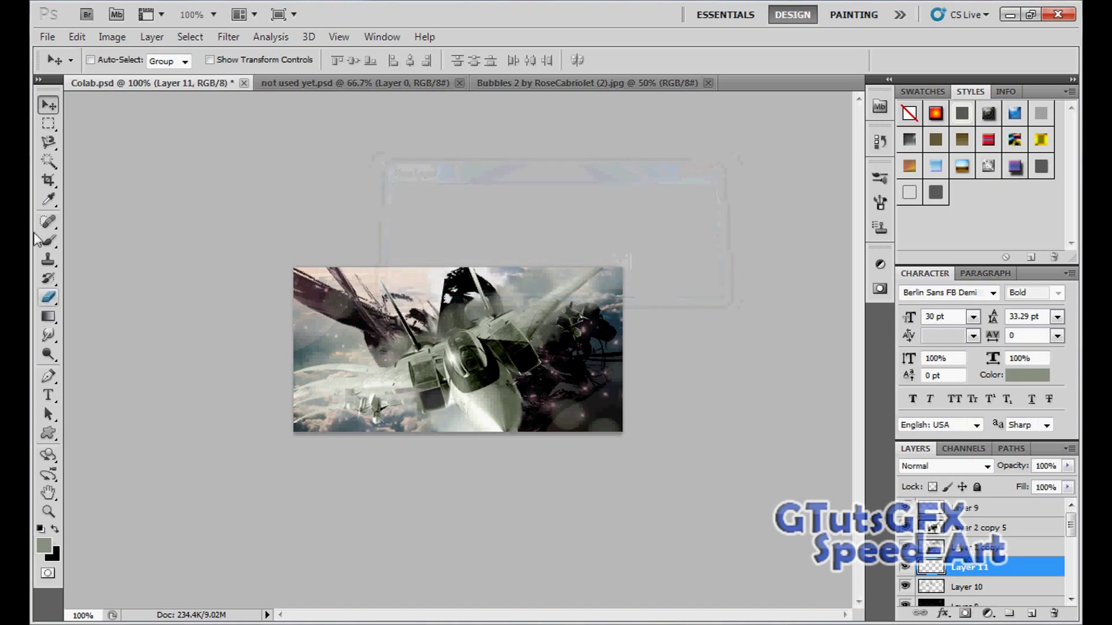
key(b)
click(114, 62)
click(236, 89)
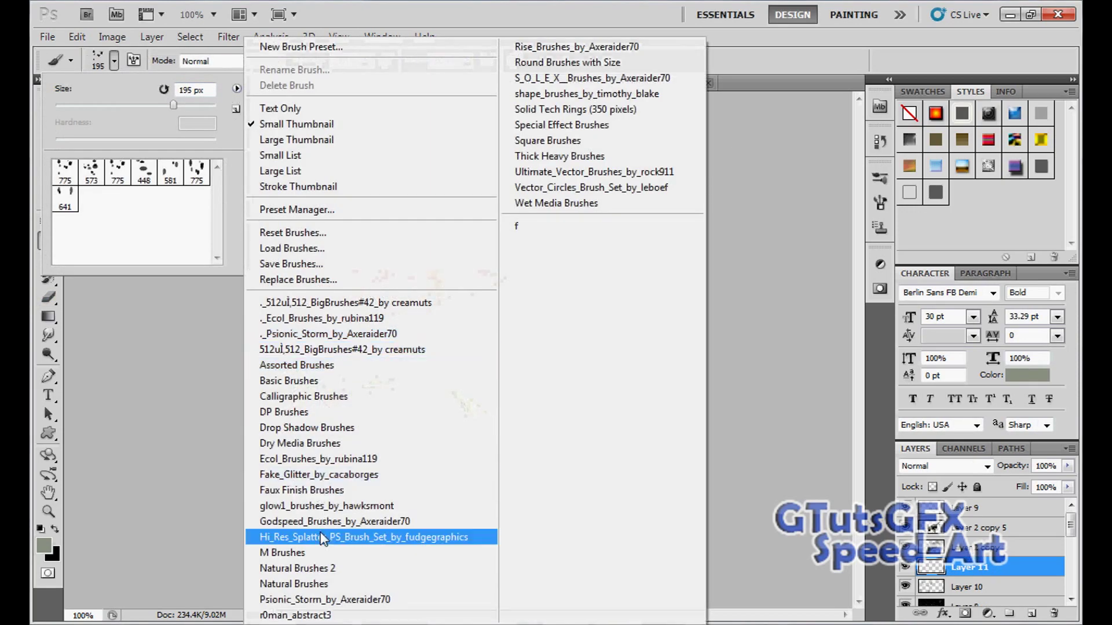
click(374, 533)
click(117, 171)
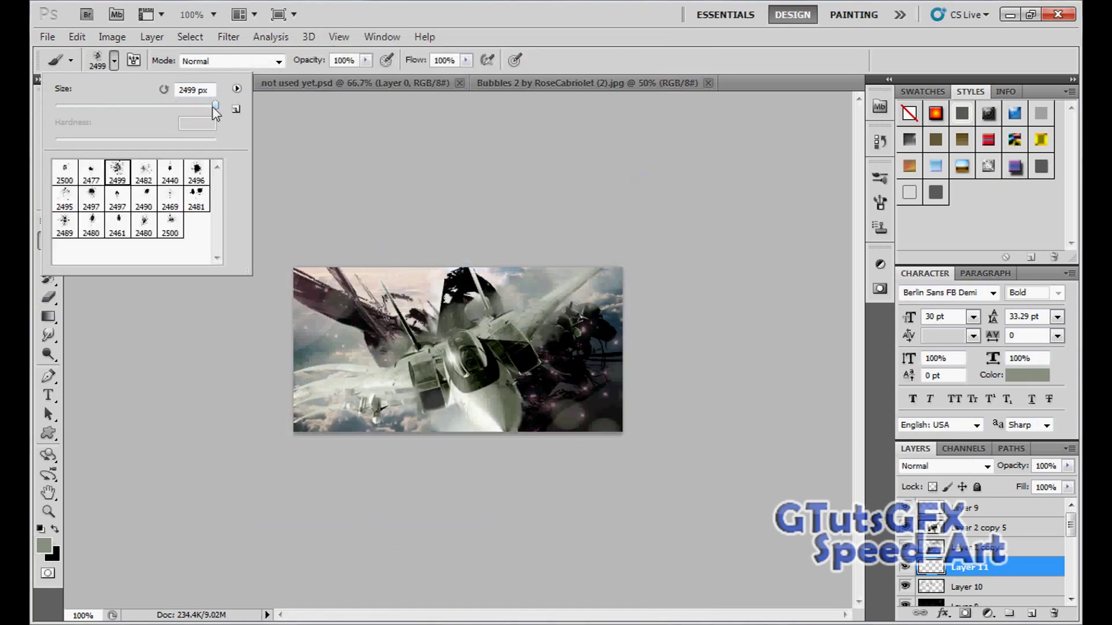
Paint 156 px splatter marks near the top centre, then duplicate the jet layer
click(170, 200)
key(Return)
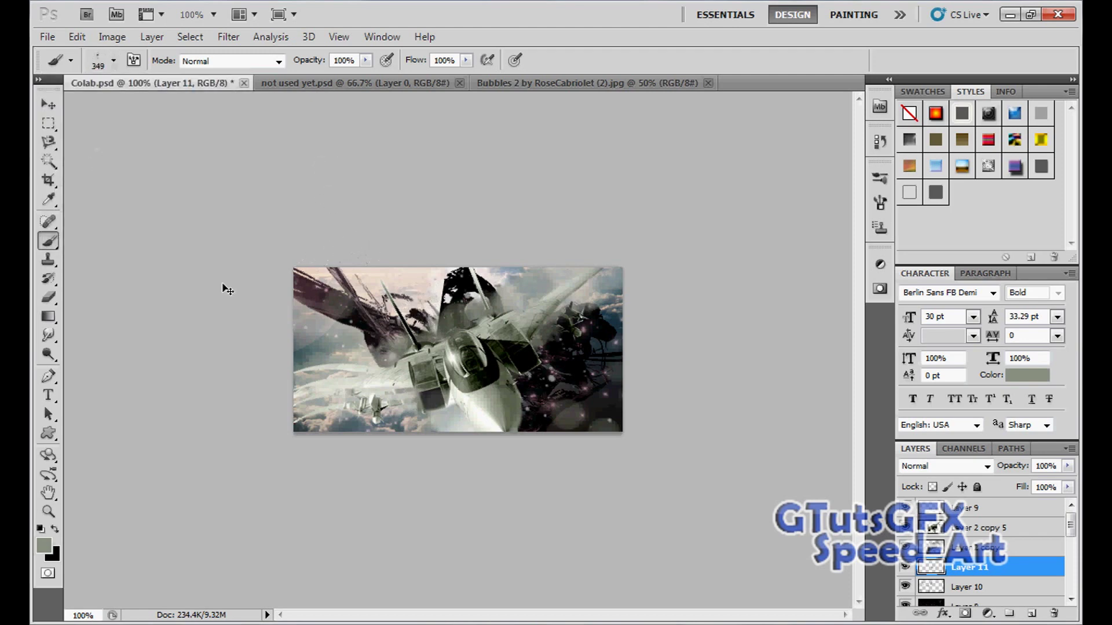
click(113, 61)
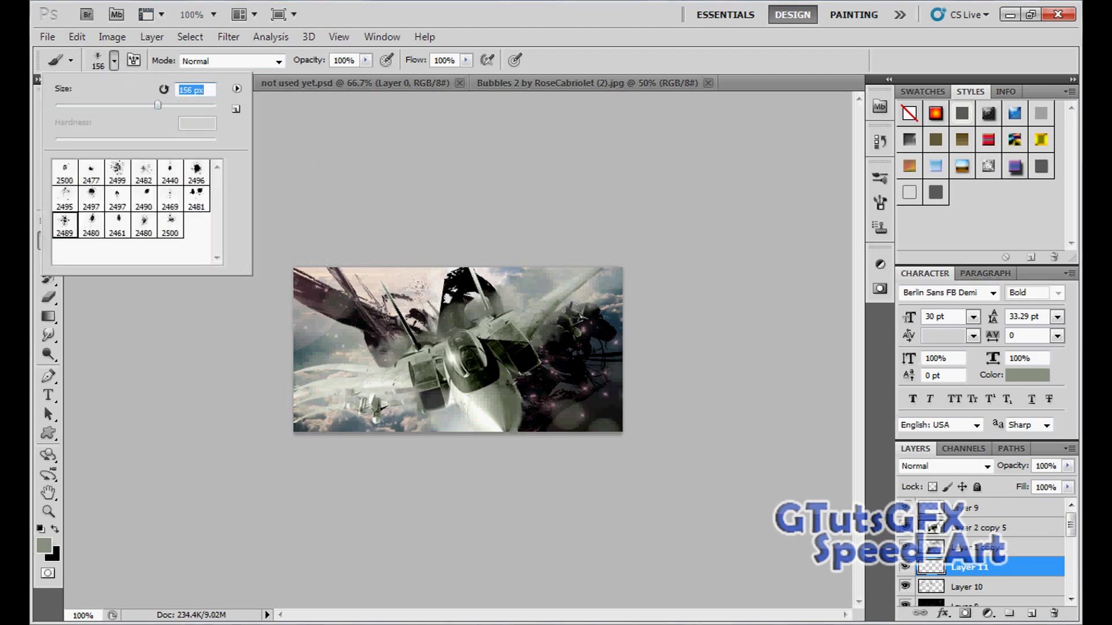
key(Return)
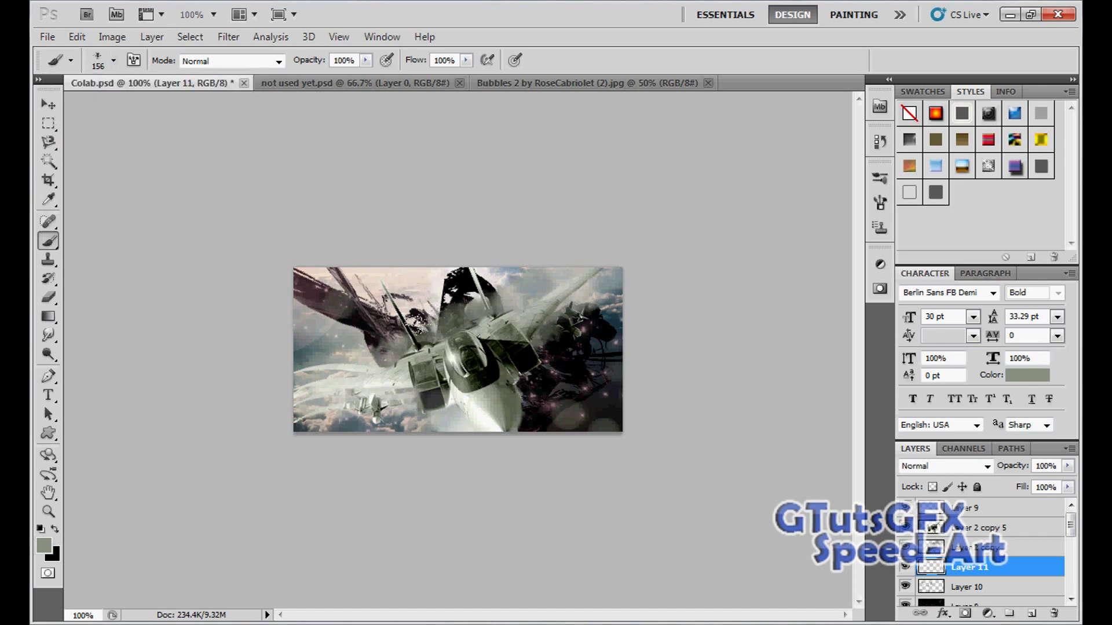
drag(450, 304, 459, 295)
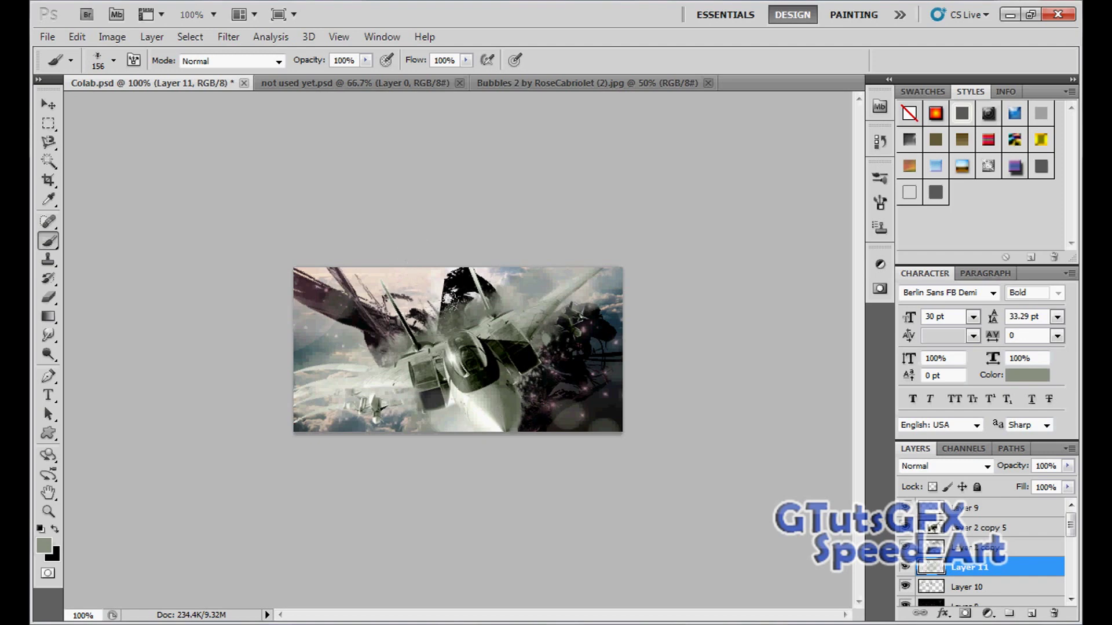
click(49, 105)
Clip two jet copies to the layers below, nudging the second slightly left and down
drag(981, 527, 999, 571)
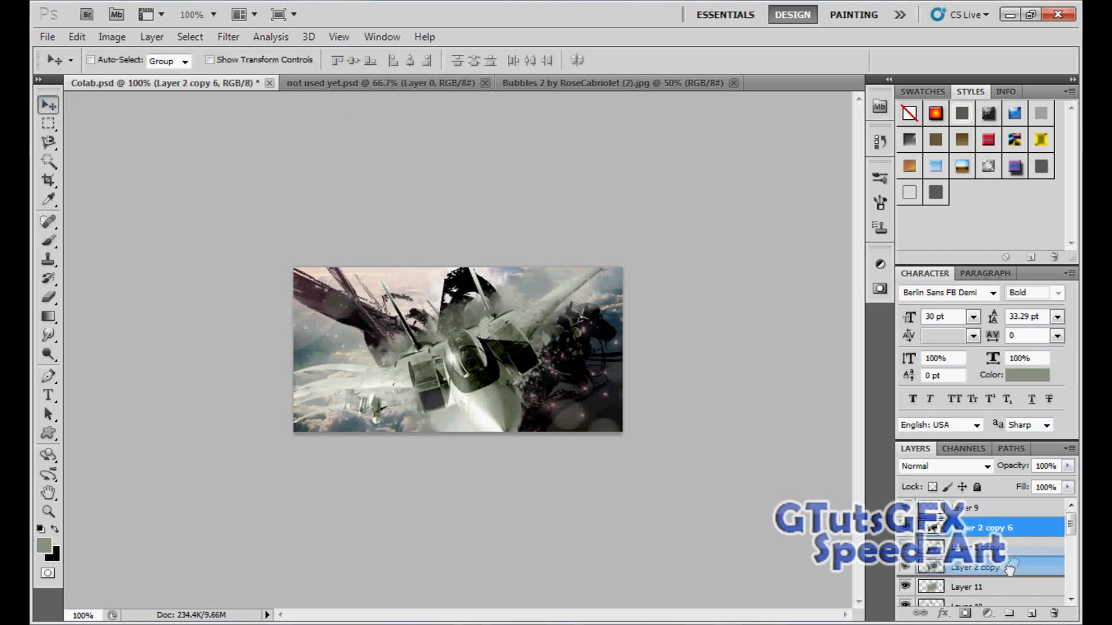
right_click(1000, 572)
click(955, 365)
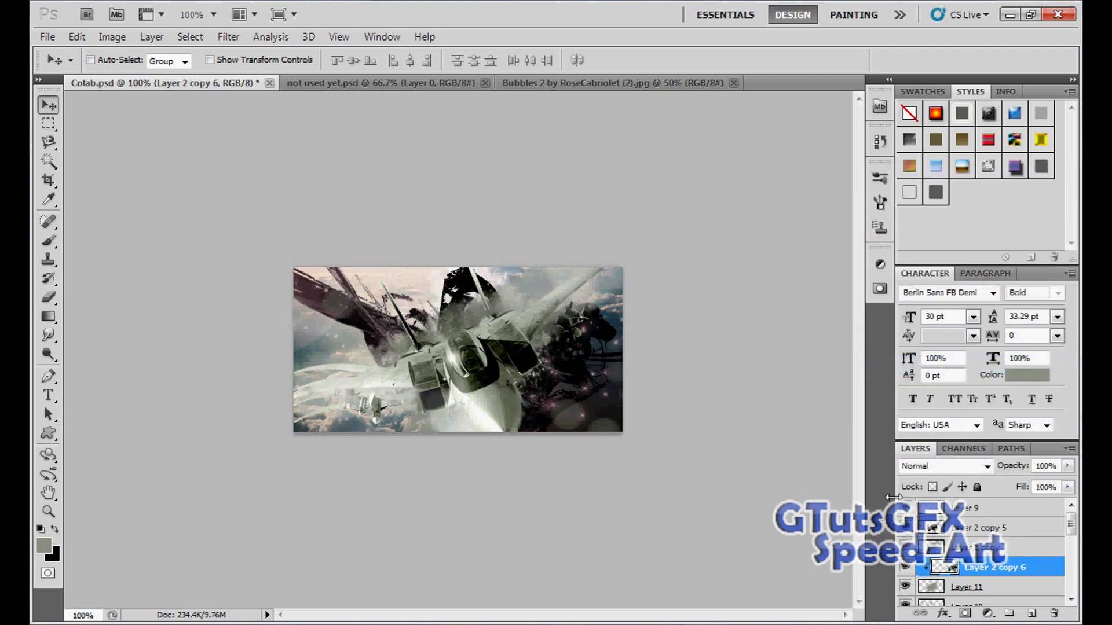
key(ctrl+j)
right_click(956, 567)
click(947, 362)
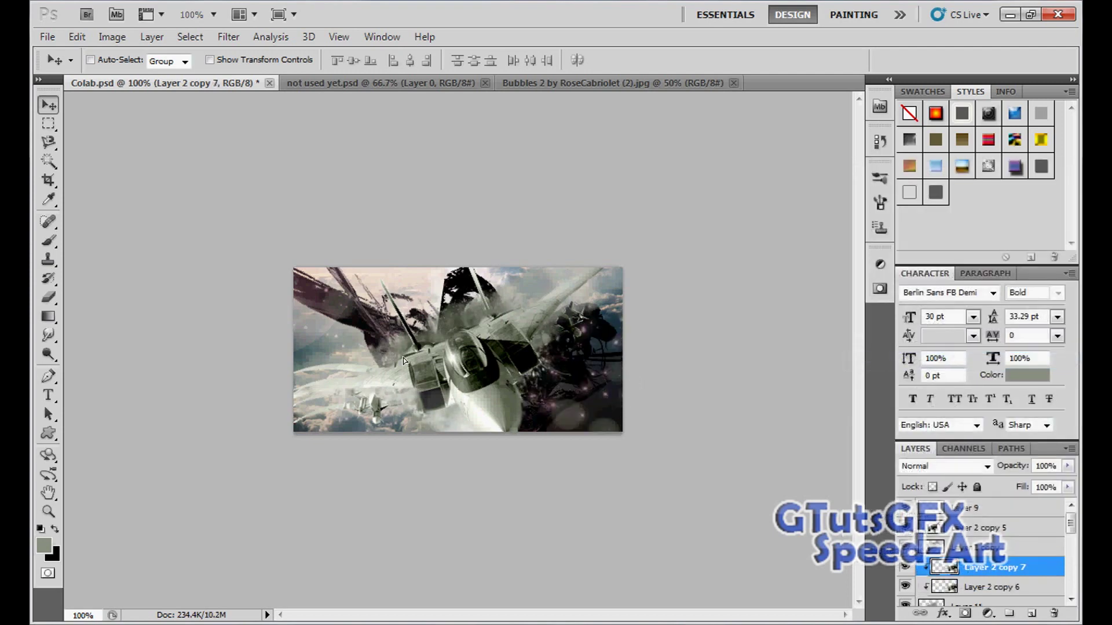
drag(410, 366, 391, 380)
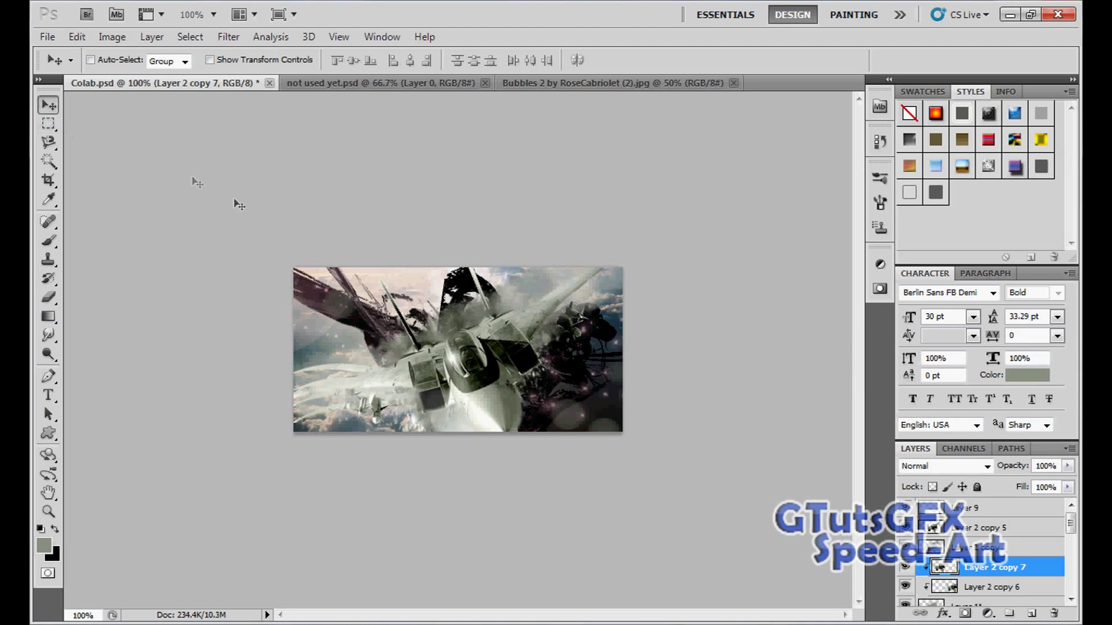
Add a purple-to-orange Gradient Map above Layer 9 in Overlay at 44%, then a new layer
click(1017, 509)
click(987, 613)
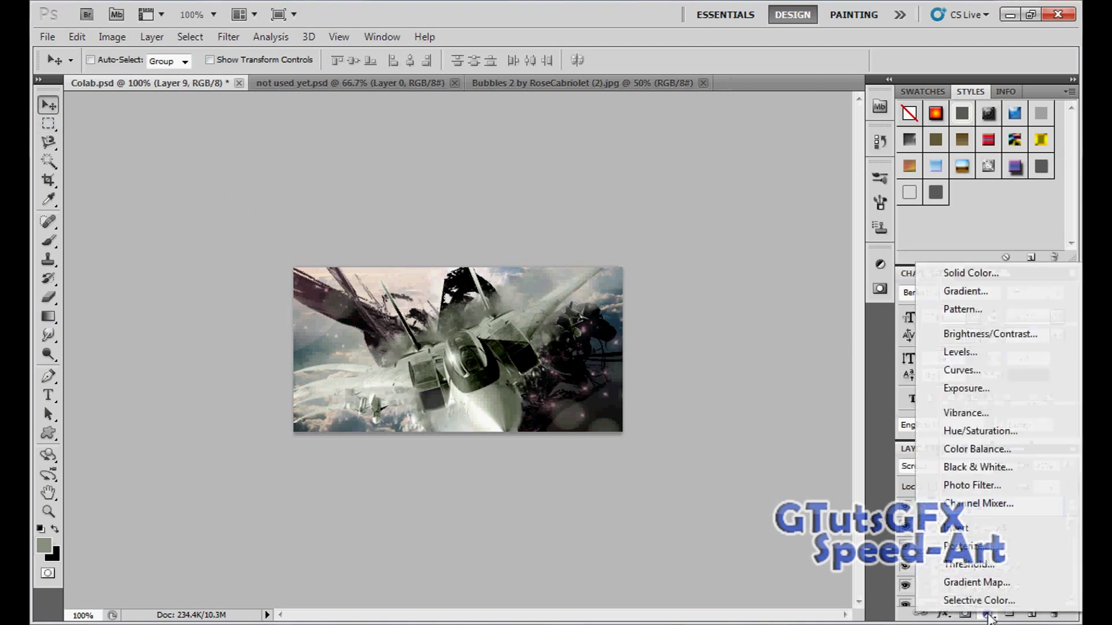
click(980, 579)
click(851, 310)
click(786, 347)
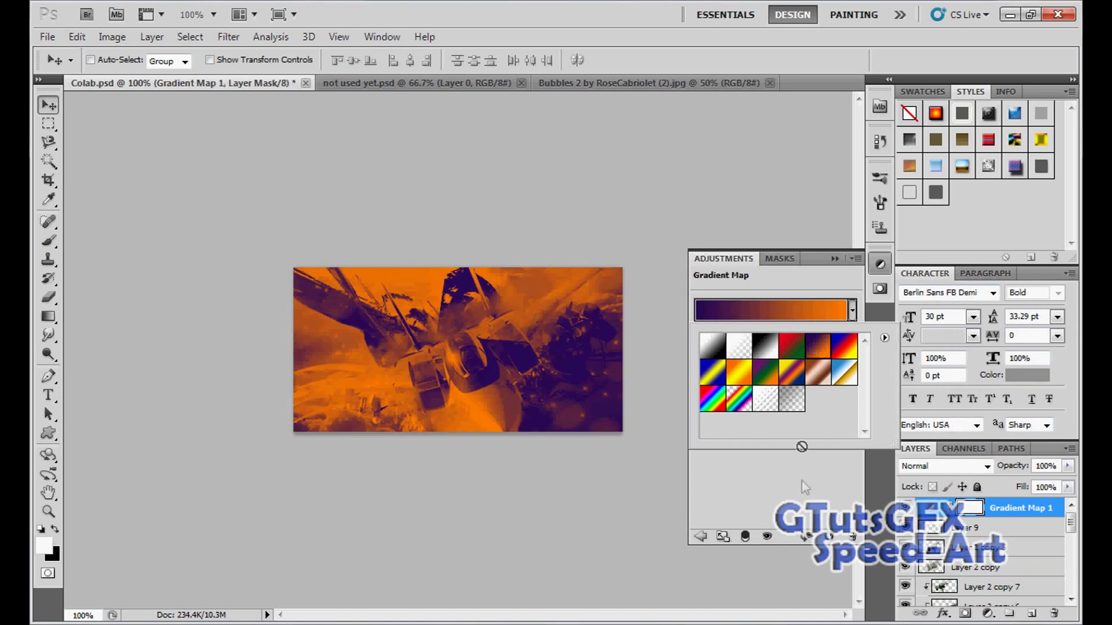
click(986, 466)
click(925, 241)
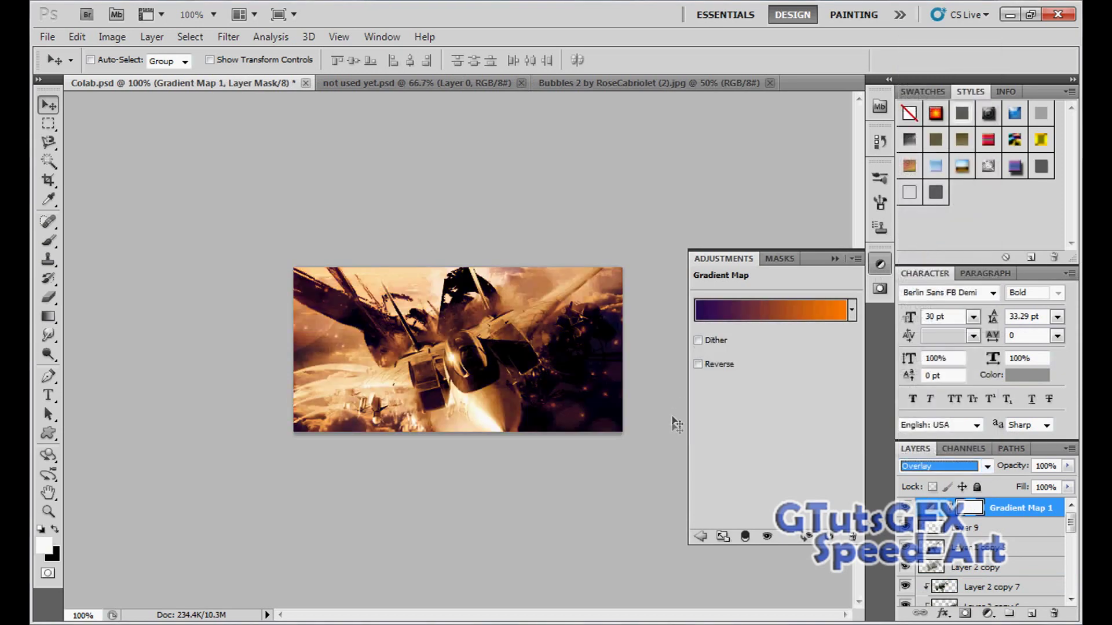
click(834, 258)
click(1067, 466)
drag(1070, 487, 1017, 489)
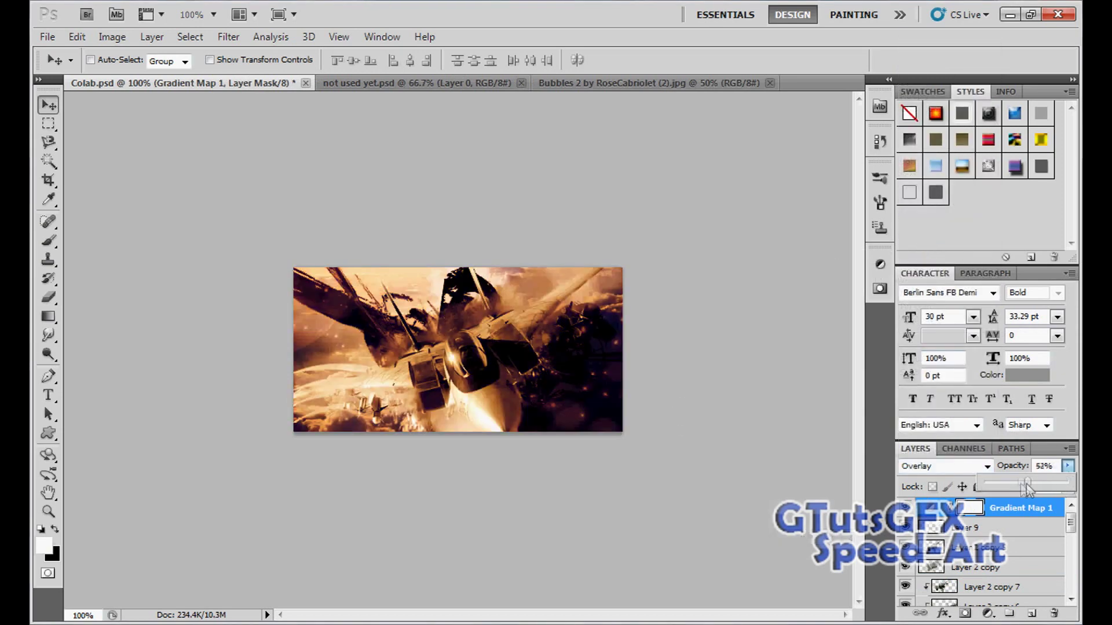
key(ctrl+shift+n)
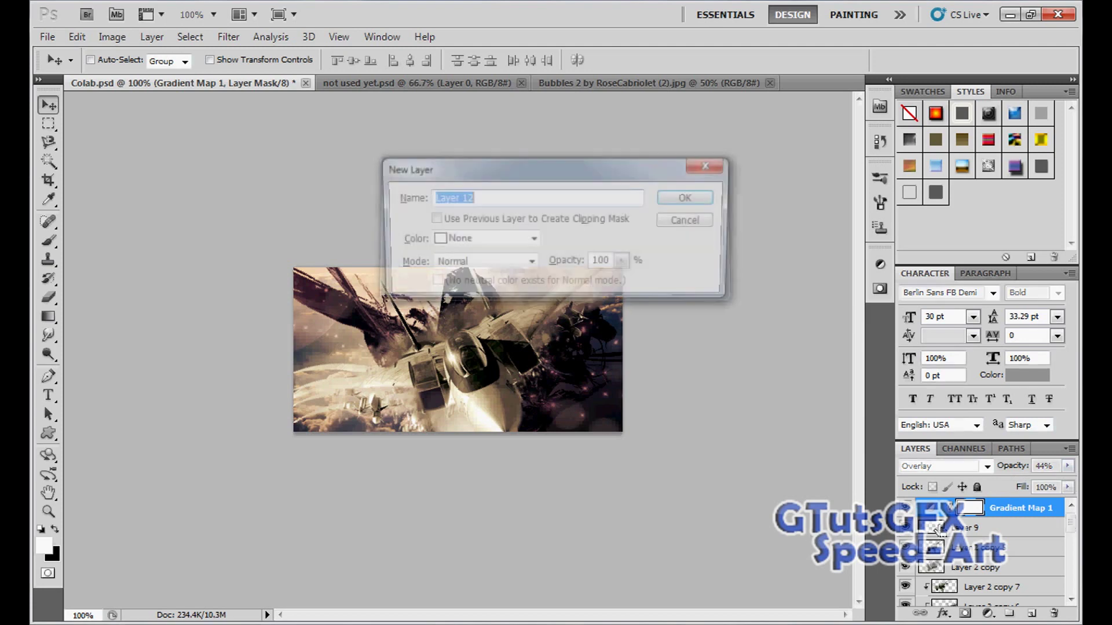
key(Return)
Add a reversed radial Gradient Fill at 150% scale and 156° angle, at 62% opacity
click(82, 37)
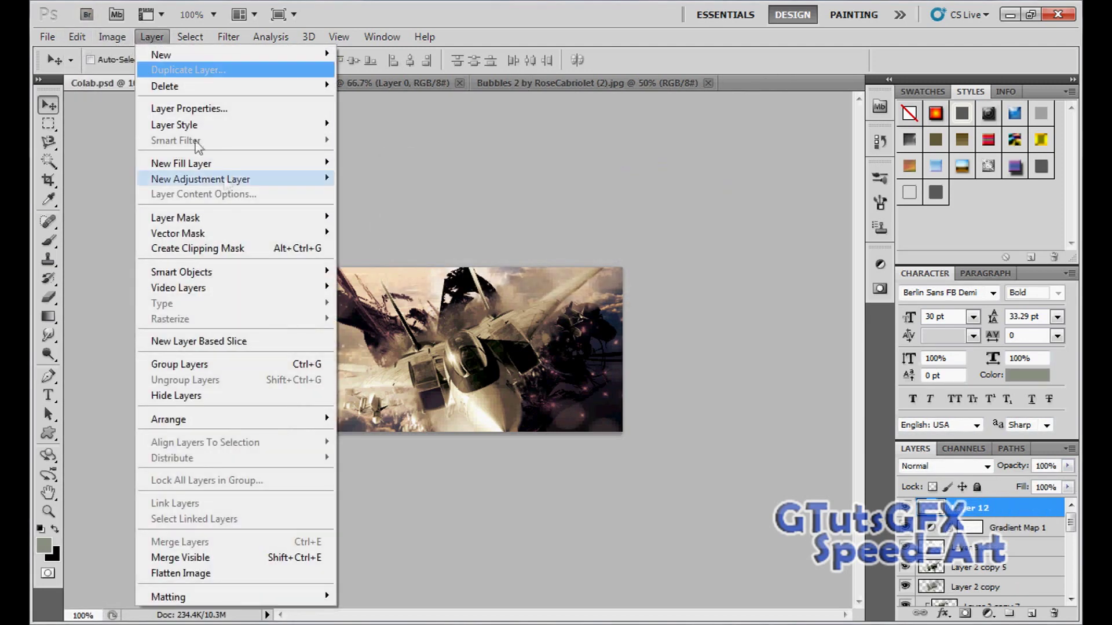
mouse_move(181, 164)
click(366, 180)
key(Return)
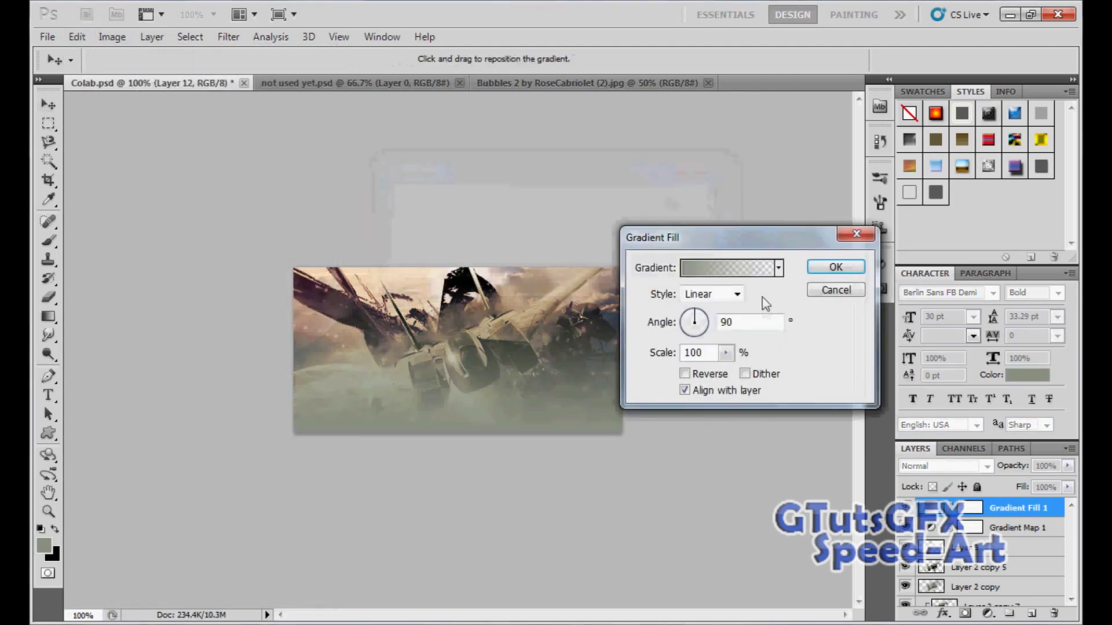
click(708, 374)
click(736, 295)
click(730, 324)
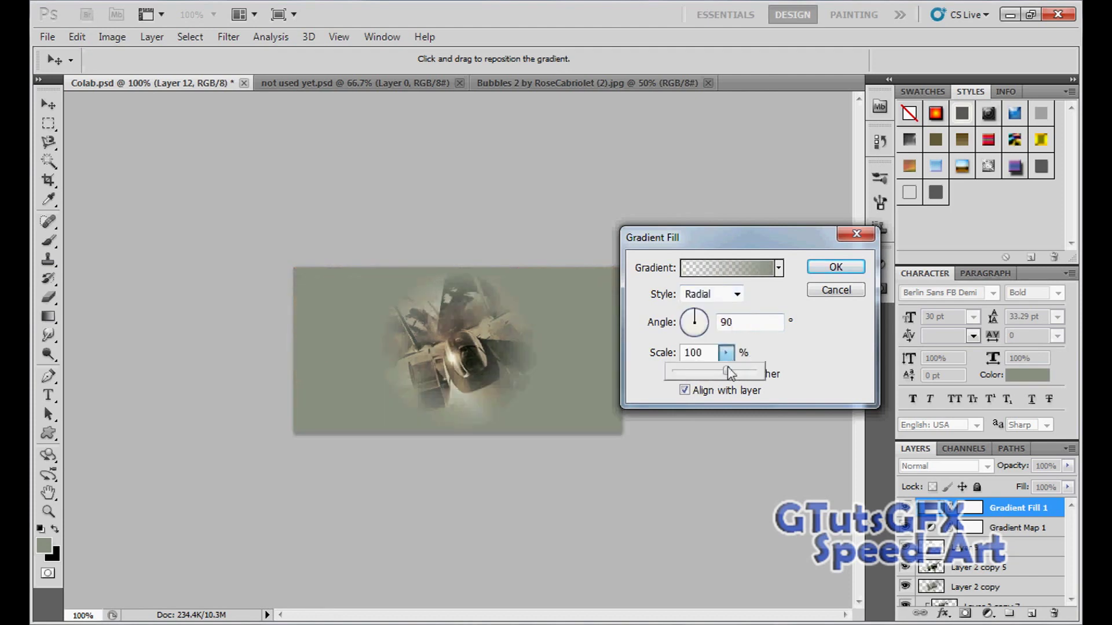
drag(725, 352, 756, 371)
click(688, 319)
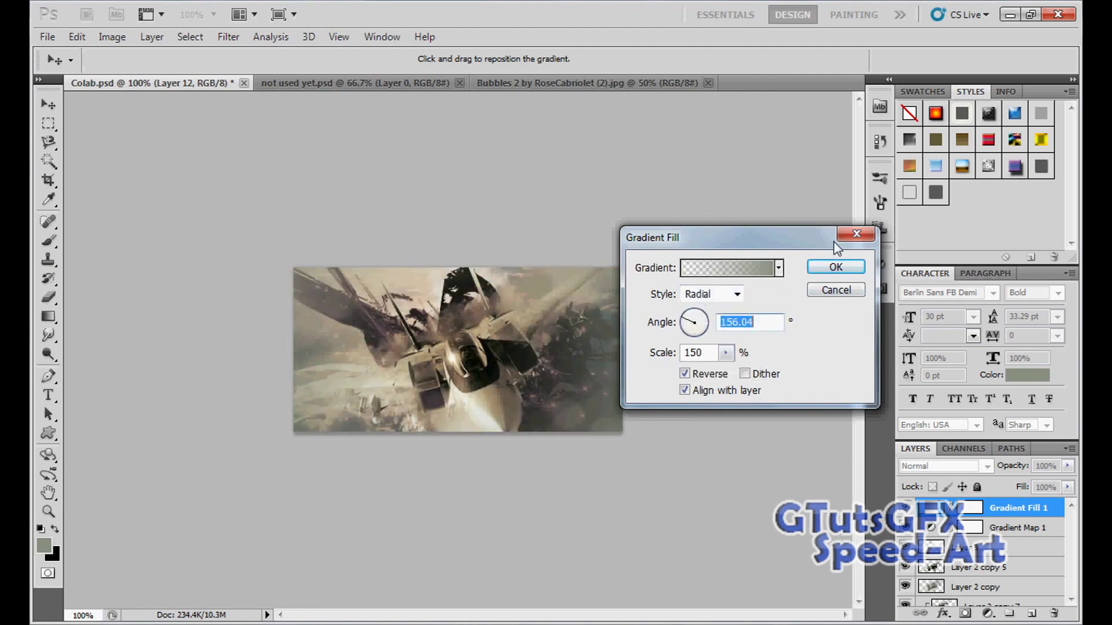
click(835, 266)
drag(1069, 486, 1051, 489)
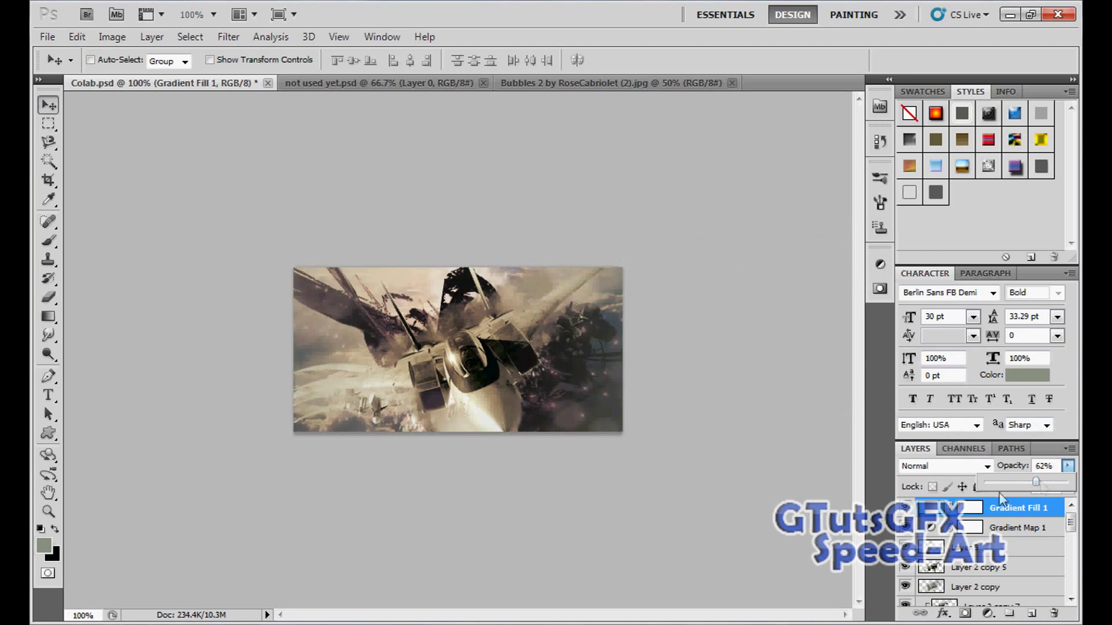
Set Layer 2 copy 8 to Divide, move it below copy 5, and start a text layer
click(1043, 567)
click(945, 465)
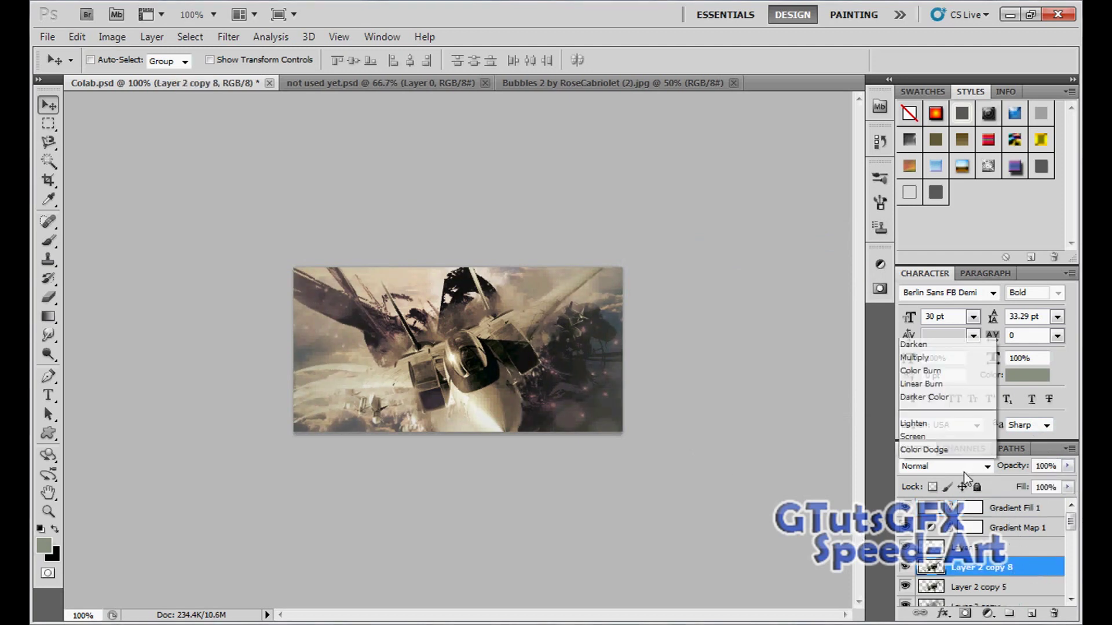
click(953, 431)
key(Down)
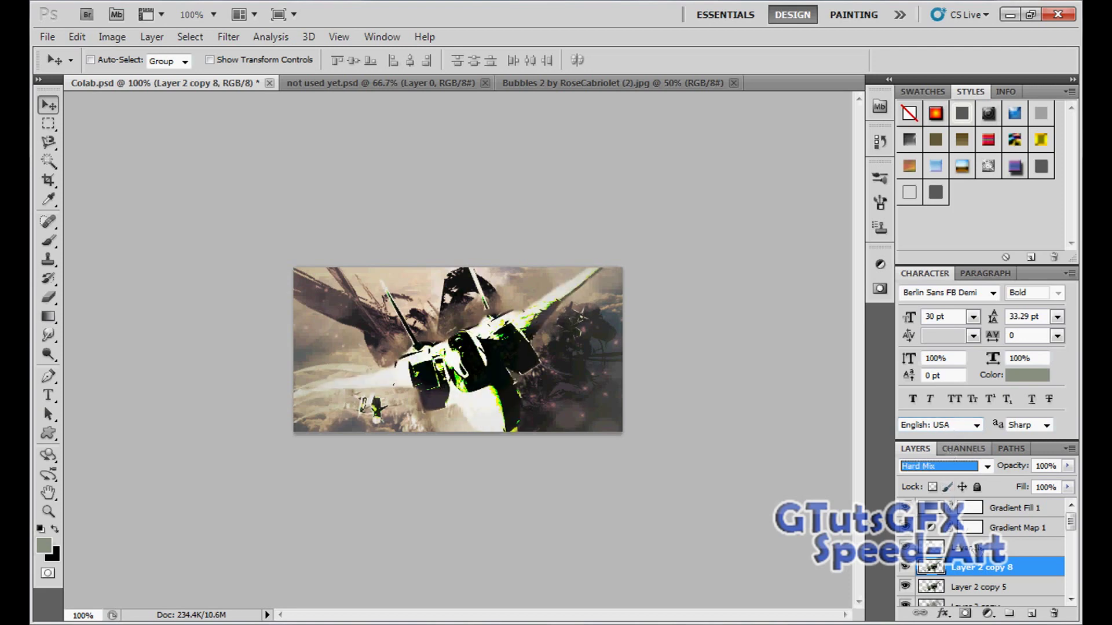
drag(982, 566, 982, 587)
click(945, 465)
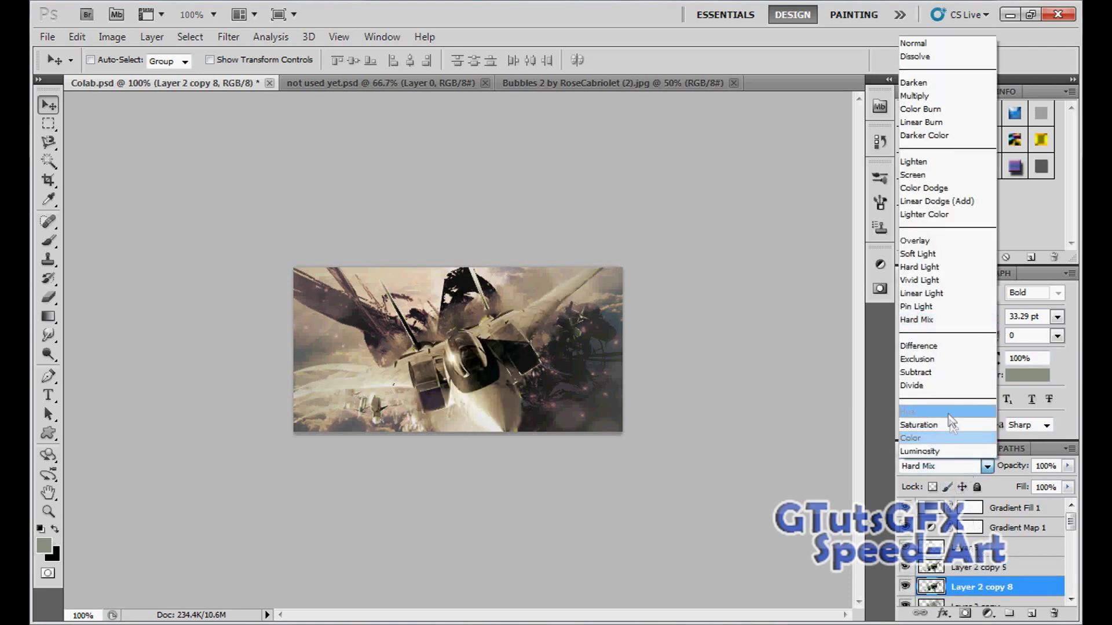
click(938, 386)
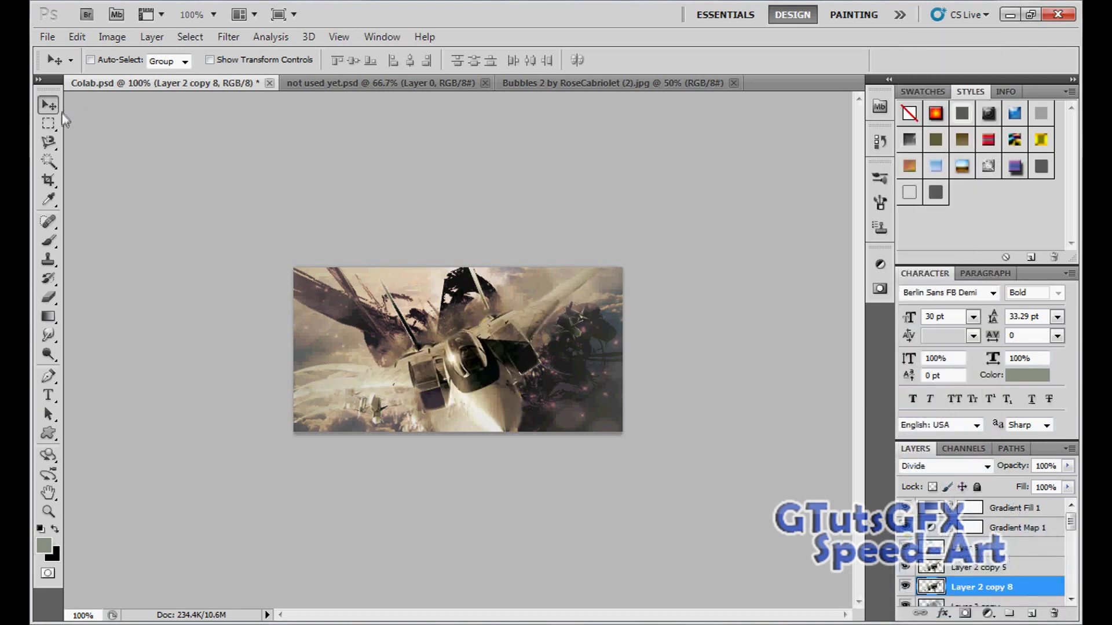
click(49, 394)
click(382, 392)
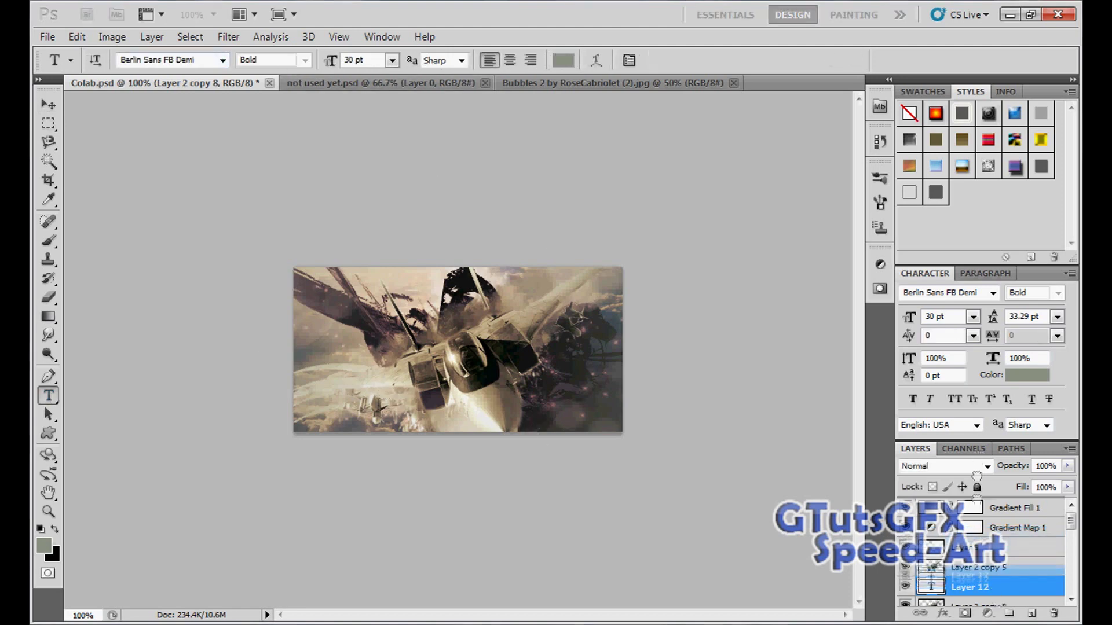
Type the GTutsGFX title in Impact at the top of the stack and position it
drag(991, 530, 990, 506)
click(223, 59)
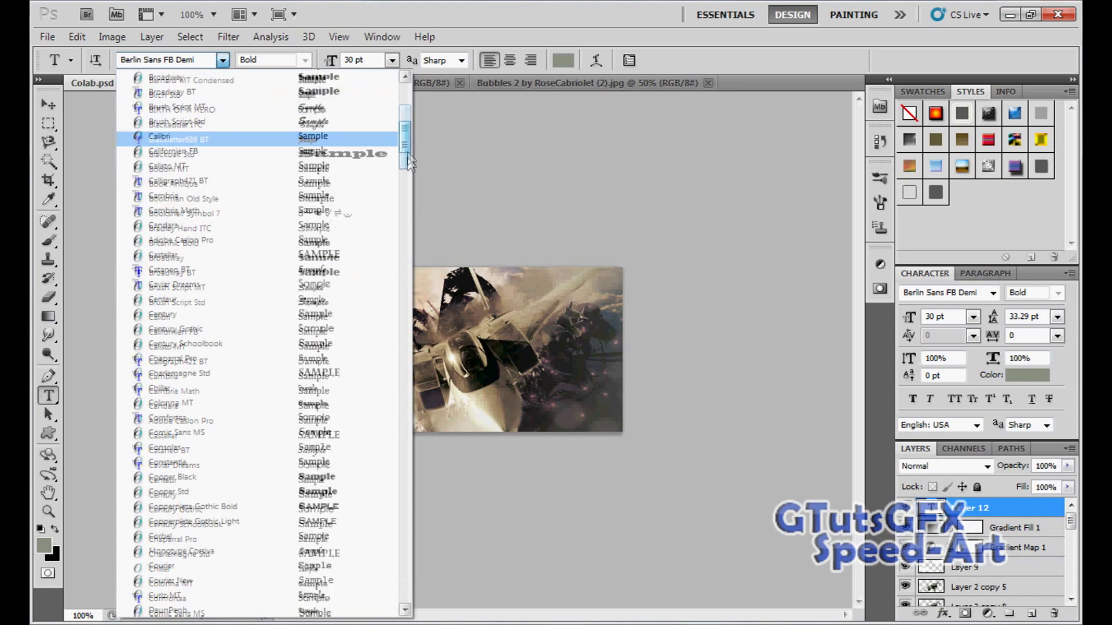
drag(406, 88, 406, 247)
click(218, 281)
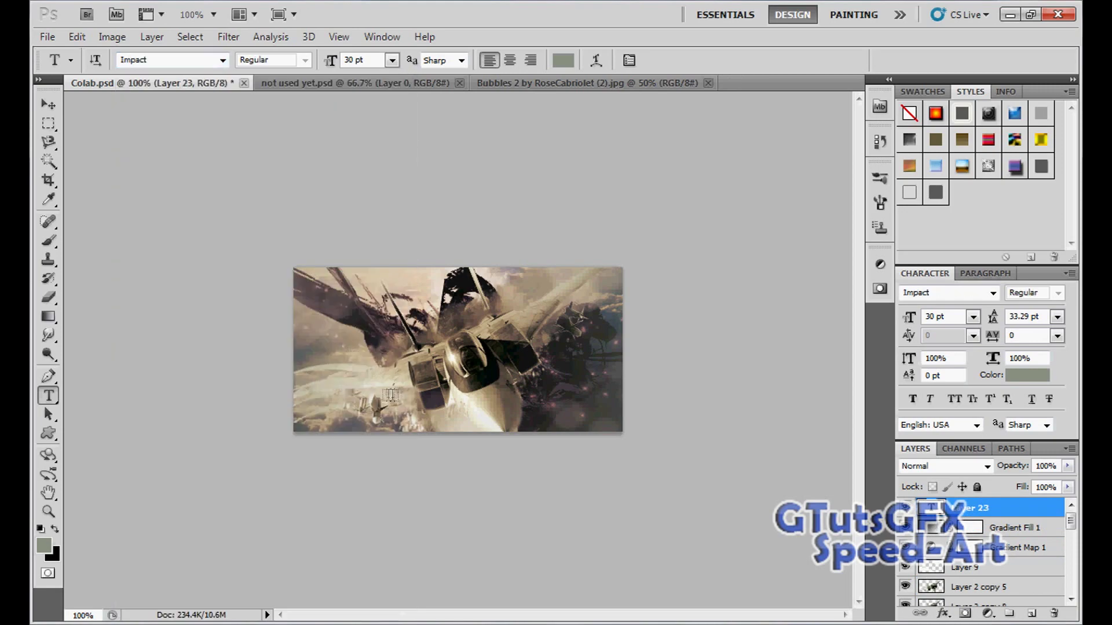
key(Delete)
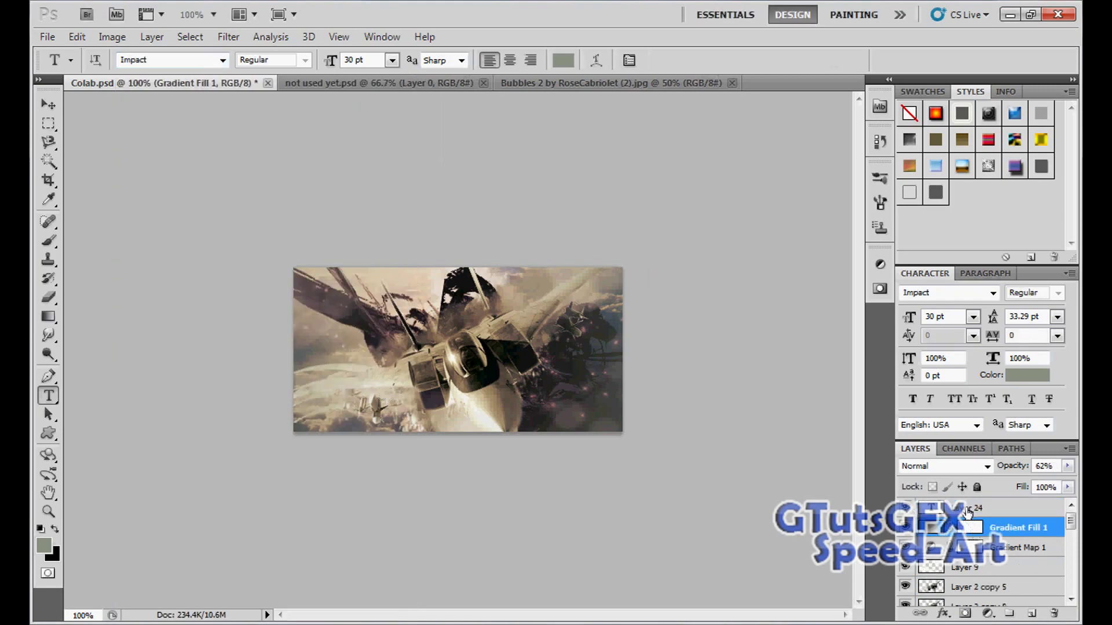
click(369, 398)
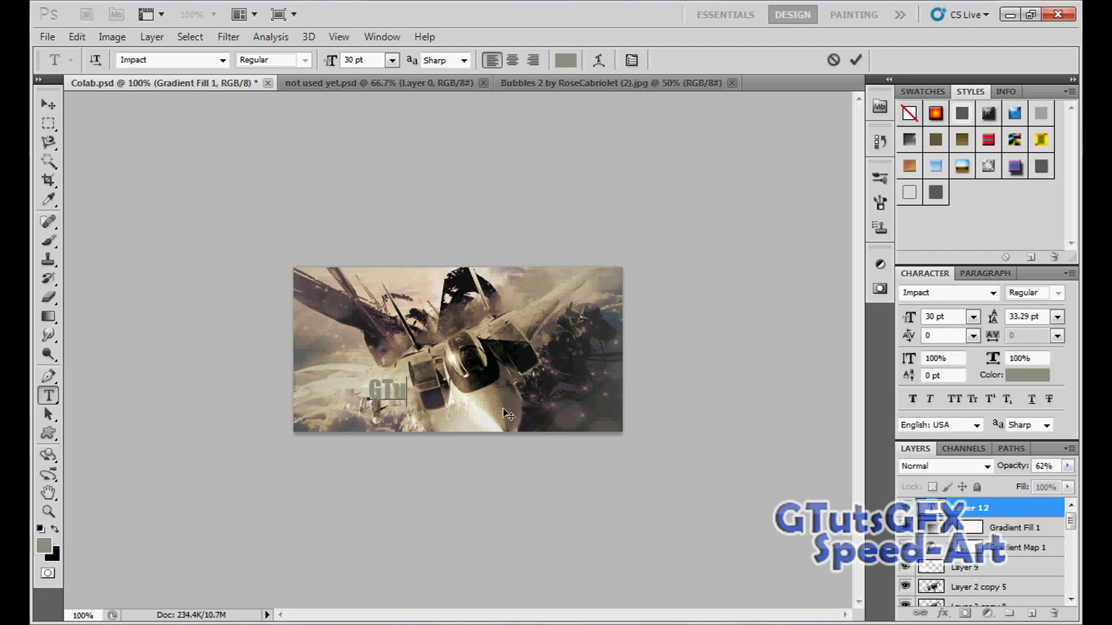
key(ctrl+Return)
key(v)
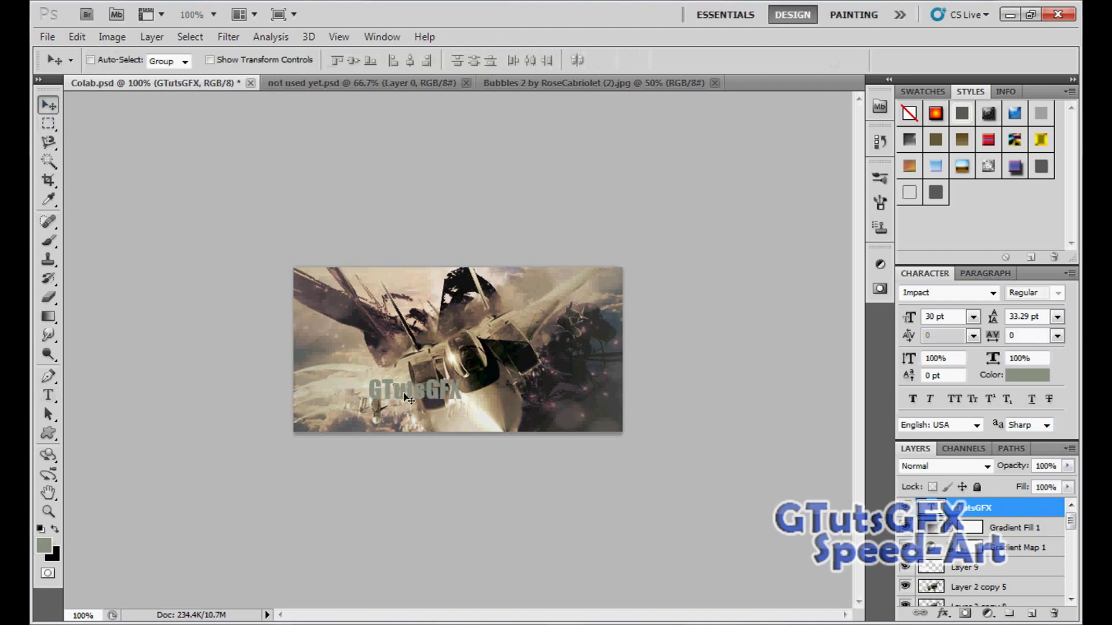
drag(403, 400, 443, 423)
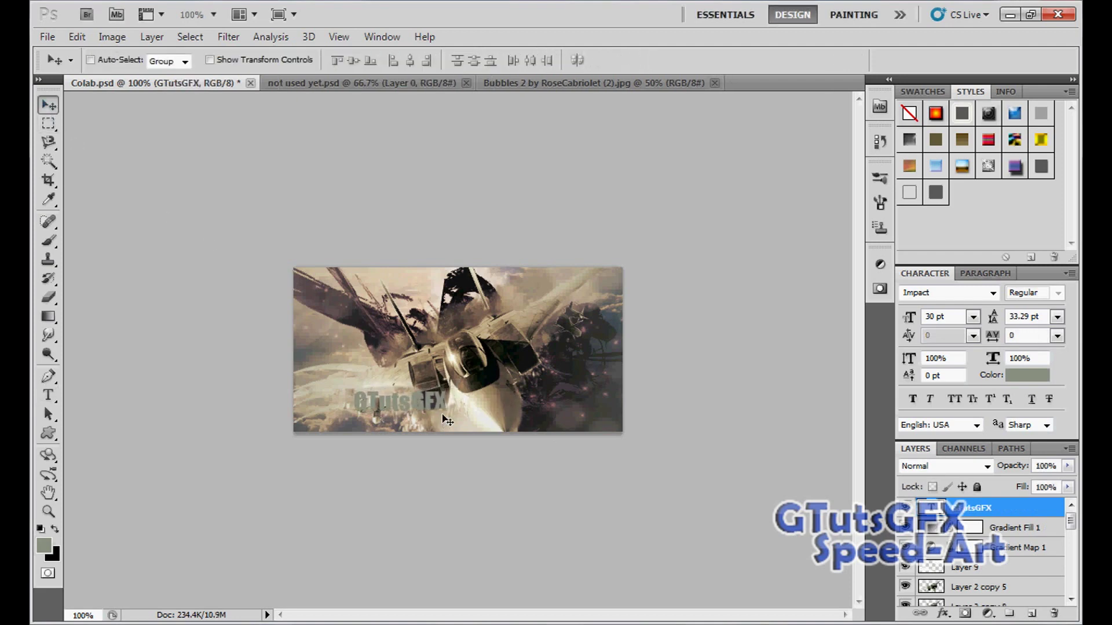
Shorten the title to 'GTuts' and shift it slightly right and up
double_click(992, 513)
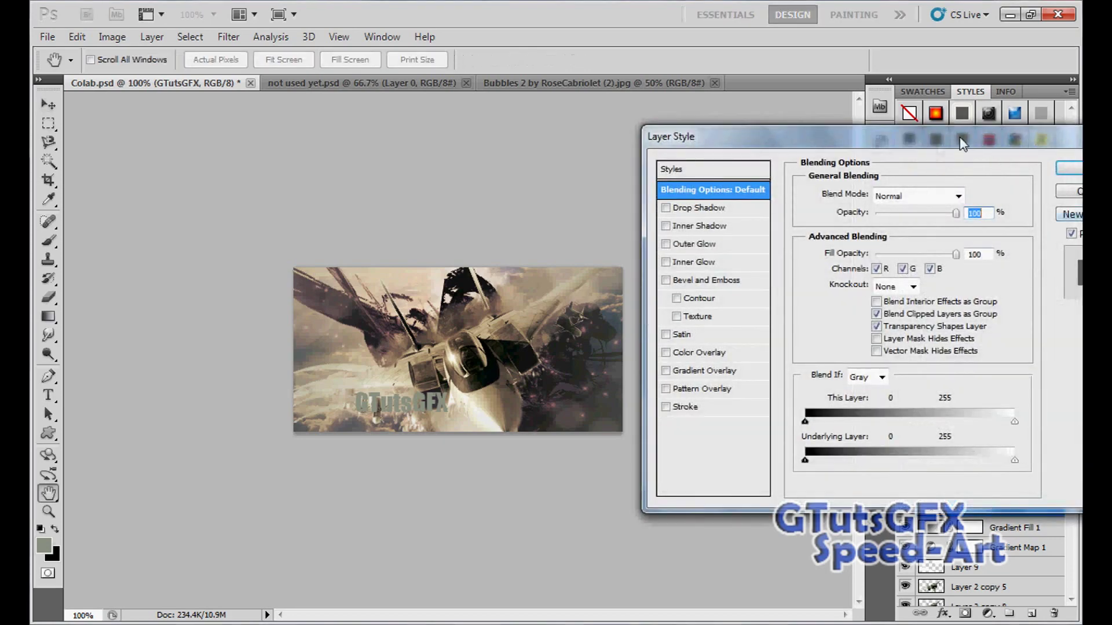
key(Escape)
click(48, 395)
click(450, 405)
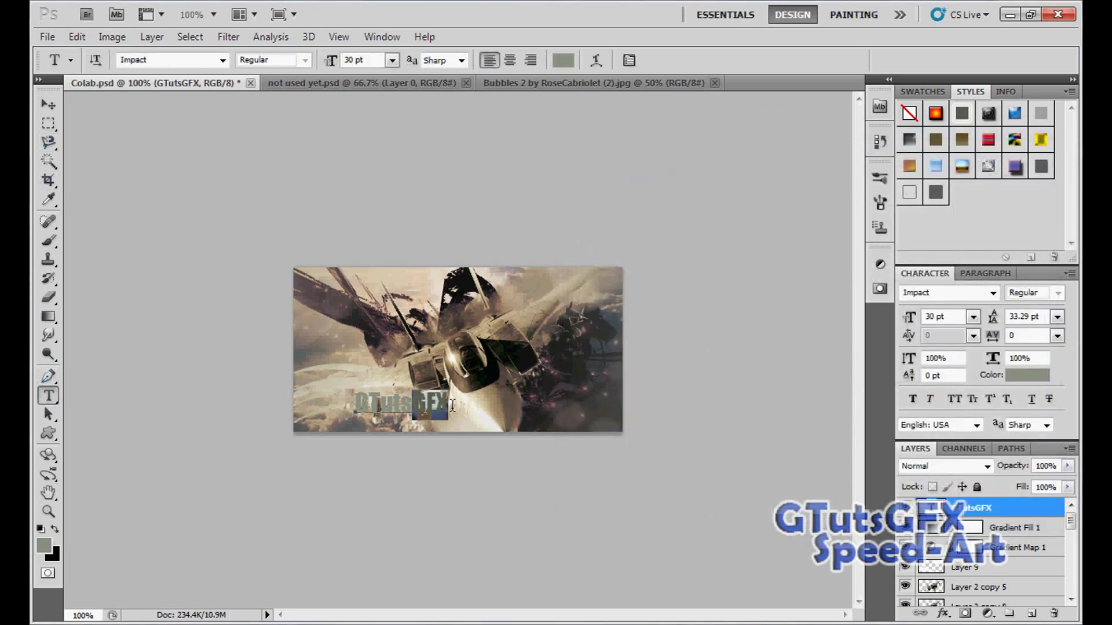
key(BackSpace)
key(BackSpace)
key(BackSpace)
key(ctrl+Return)
key(v)
drag(382, 405, 405, 406)
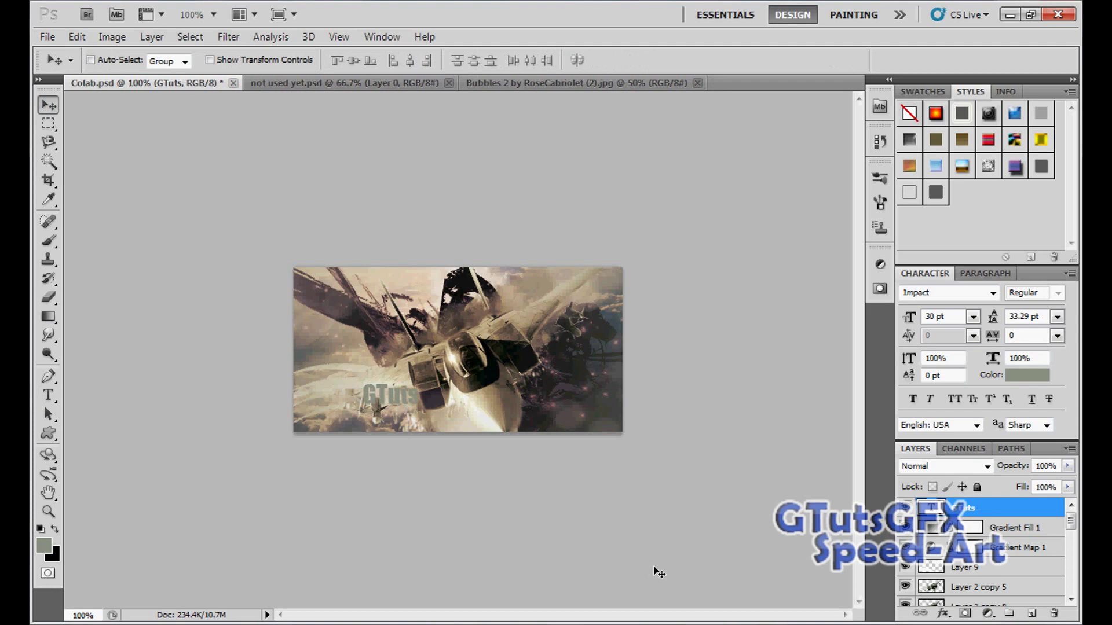
Add a smaller 'GFX' text layer beneath GTuts, shrunk with Free Transform
click(48, 396)
click(402, 414)
text(GFX)
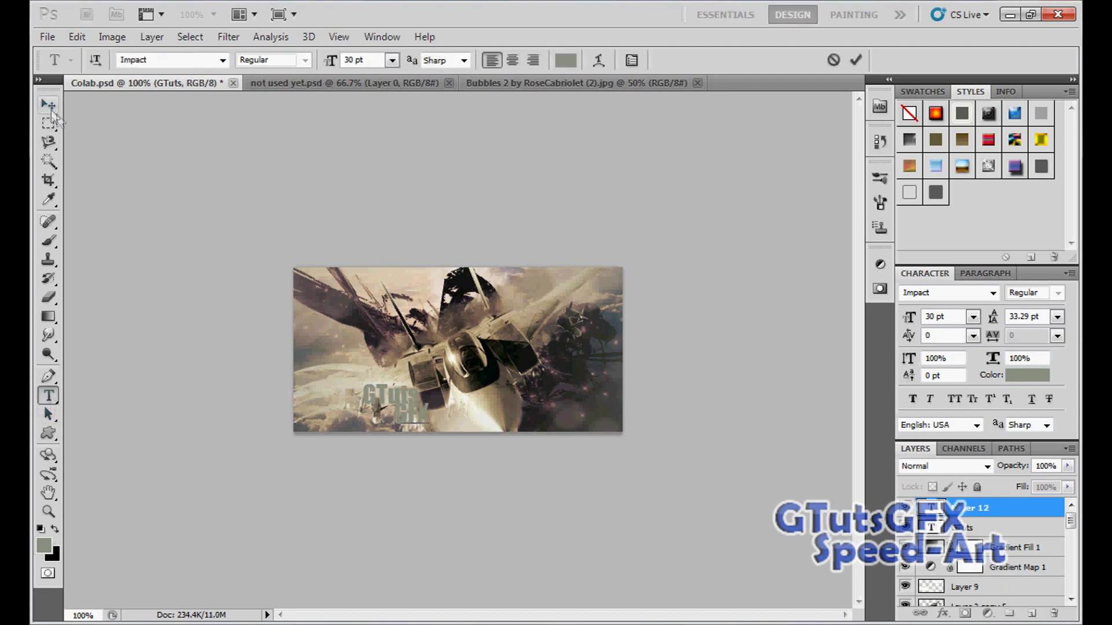
click(49, 106)
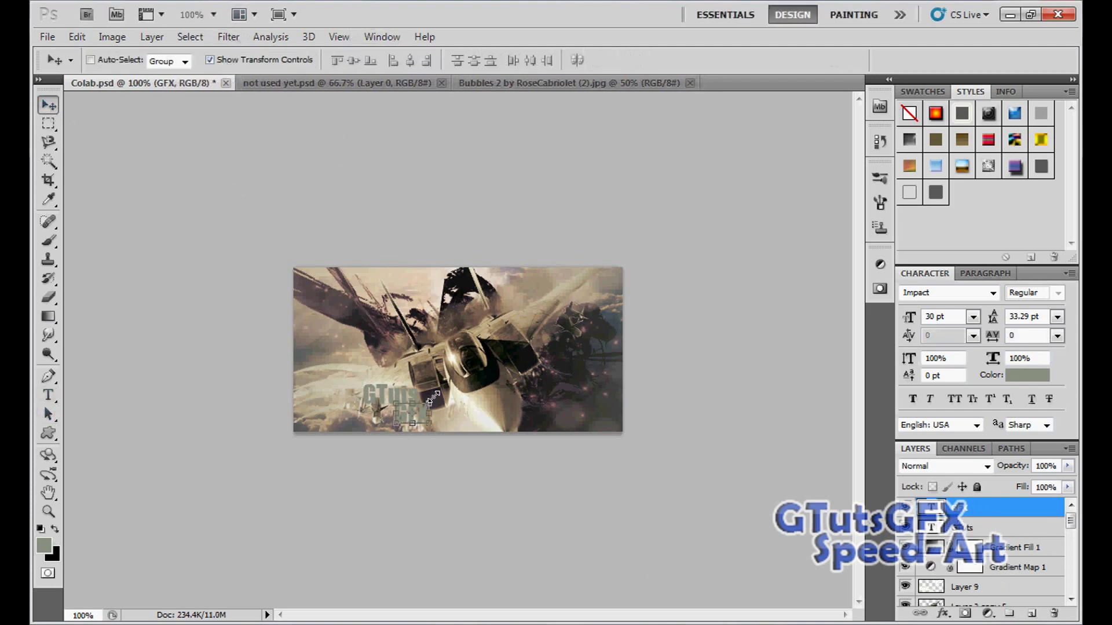
drag(434, 397, 426, 406)
click(48, 107)
click(466, 249)
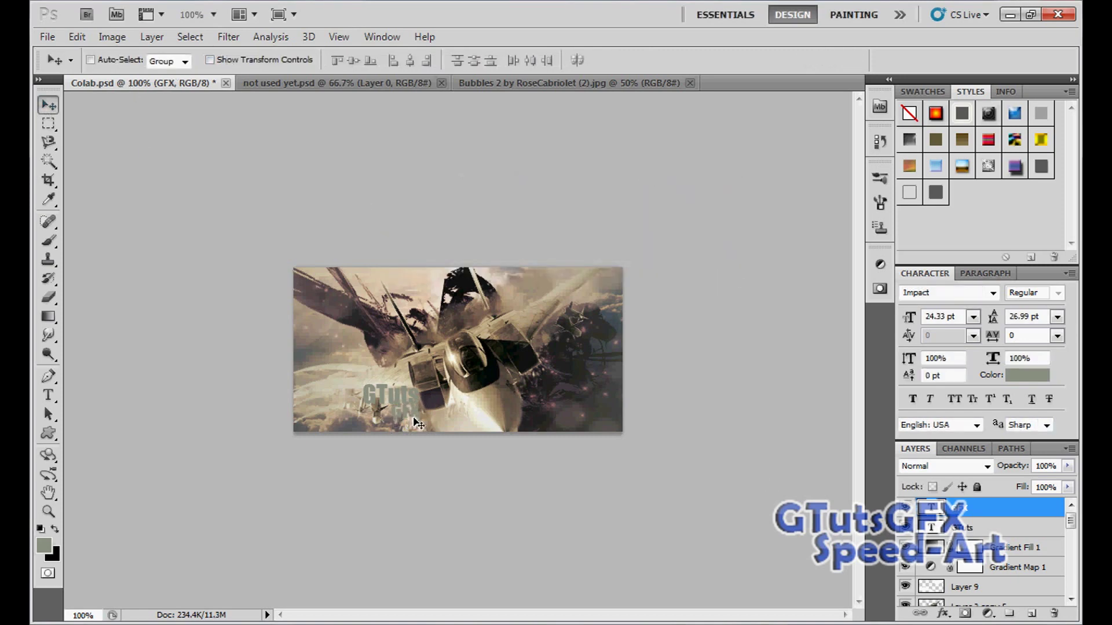
double_click(1047, 525)
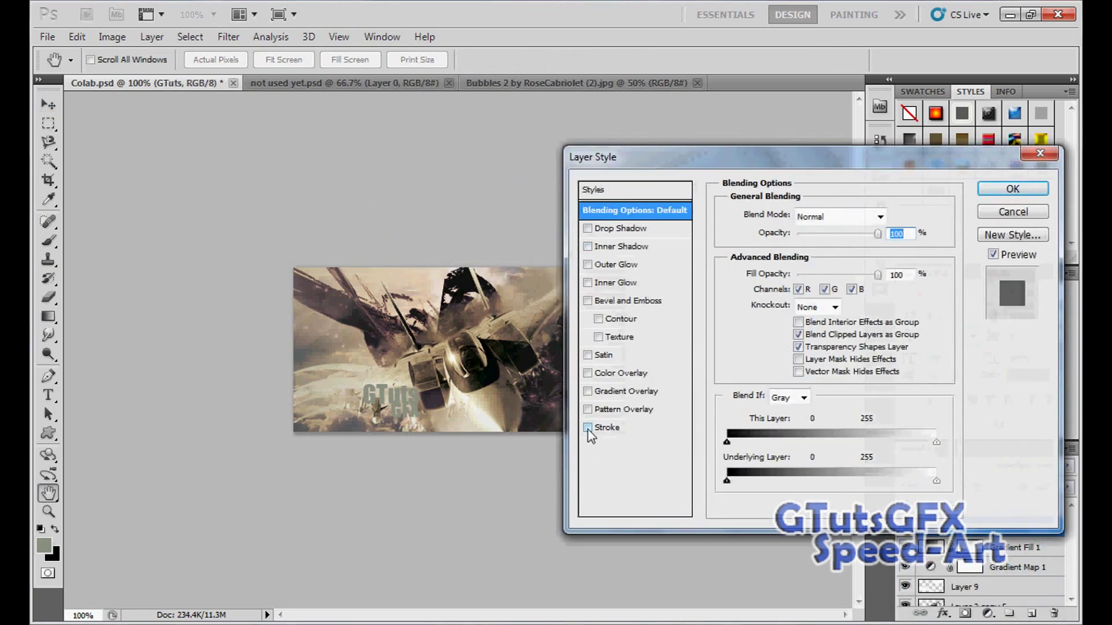
Give GTuts an Overlay inner shadow at 100% opacity
click(589, 247)
click(838, 216)
click(821, 216)
click(808, 427)
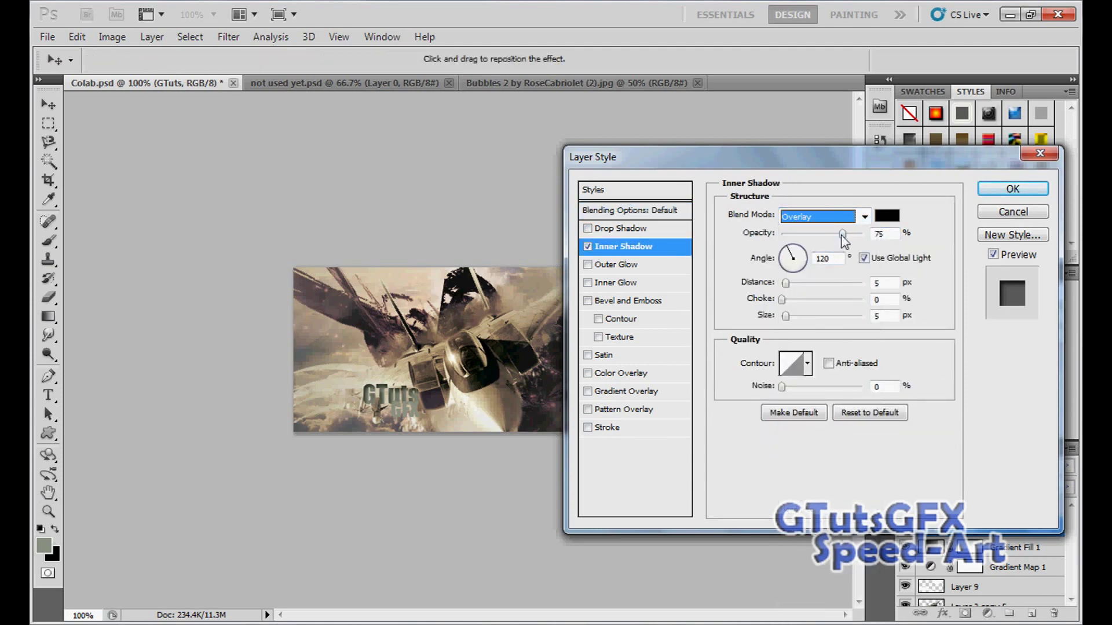
drag(841, 235, 862, 235)
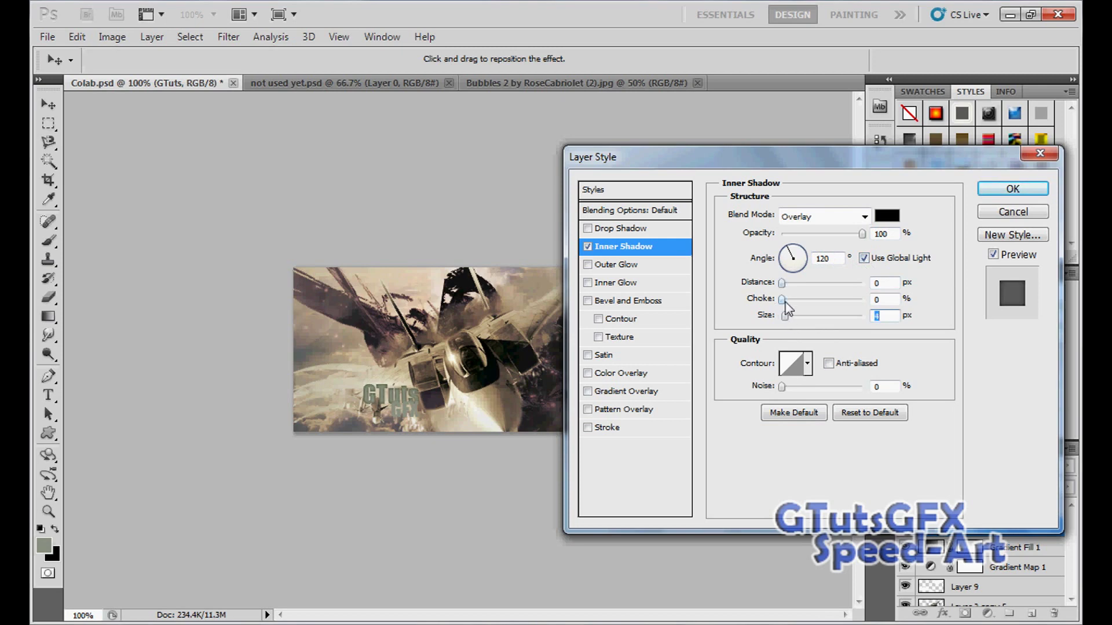
Add a downward Bevel and Emboss and a lower-opacity Overlay stroke
click(589, 301)
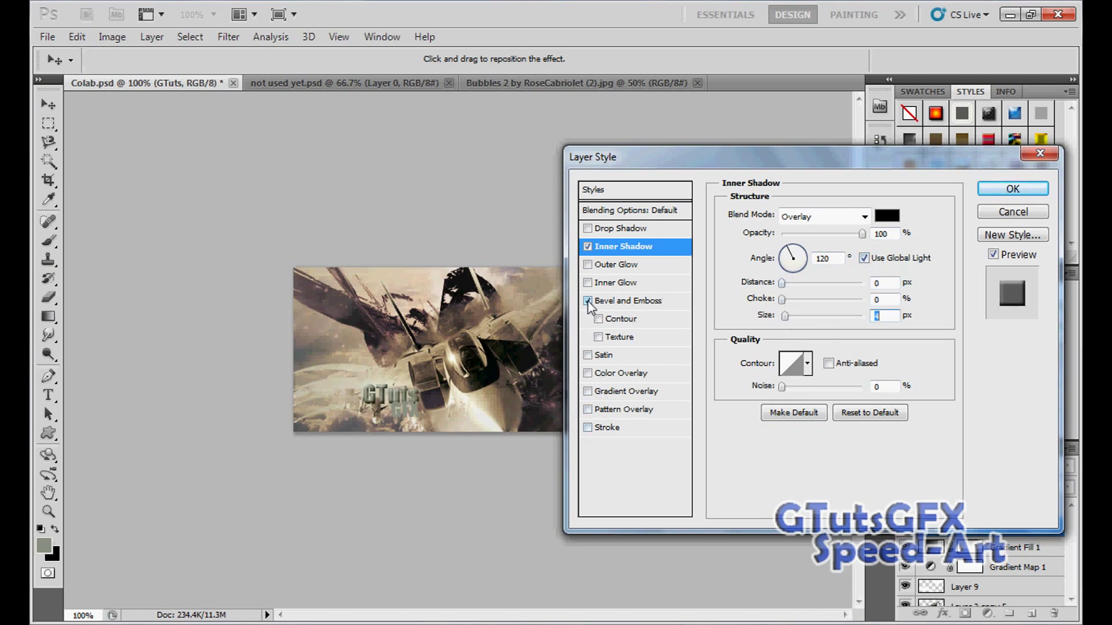
click(630, 301)
click(826, 271)
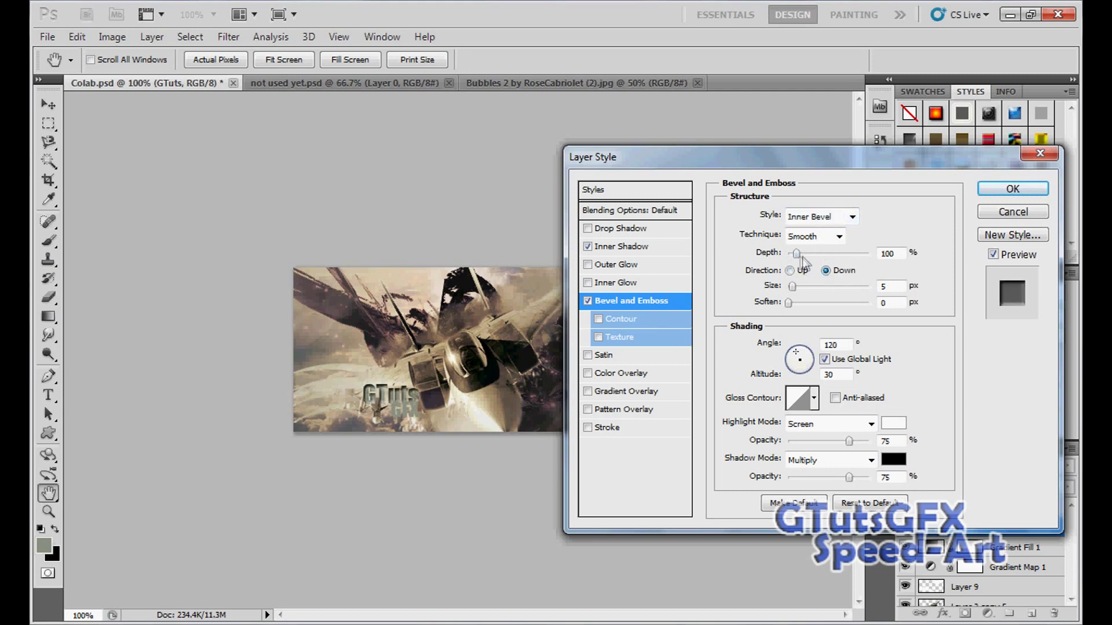
click(588, 428)
click(608, 428)
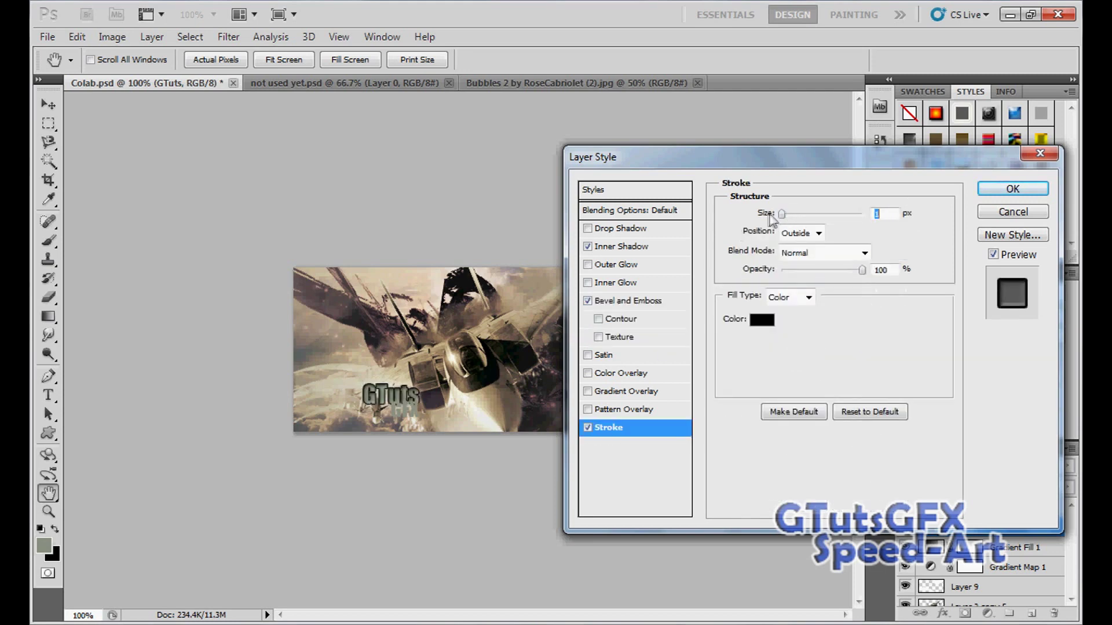
click(821, 254)
click(819, 203)
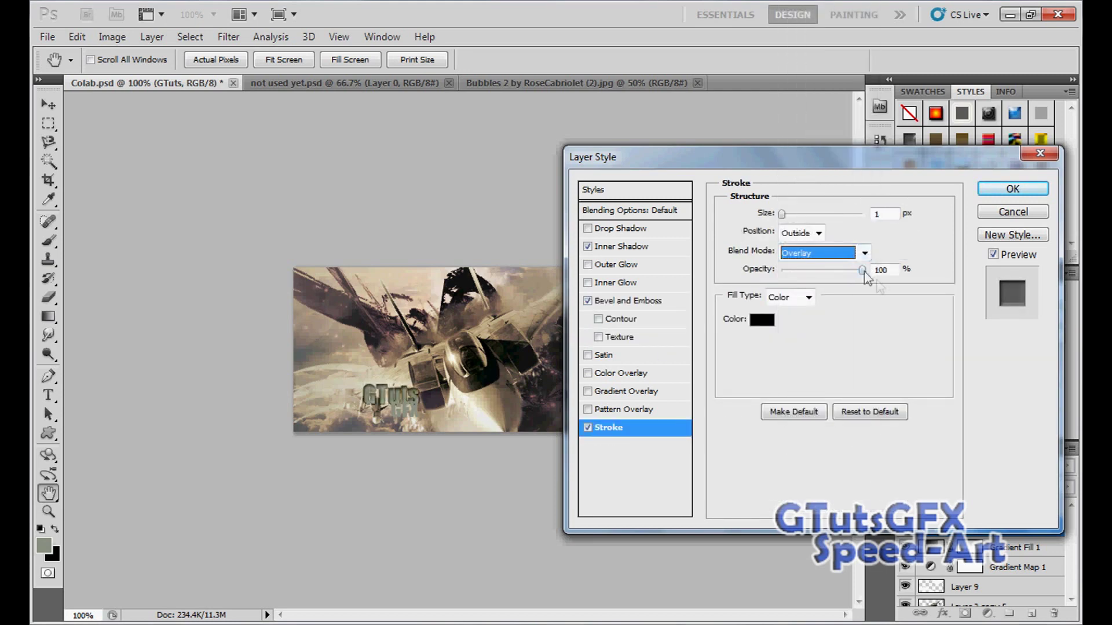
drag(861, 271, 851, 270)
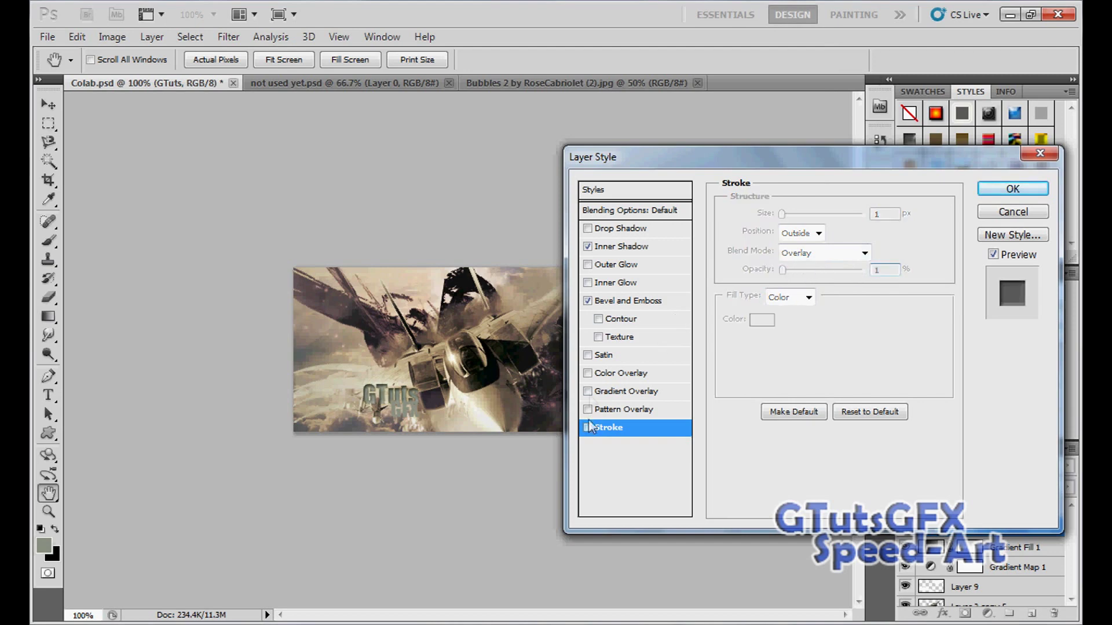
Add a white Overlay outer glow at lowered opacity, apply, and copy GTuts's layer style
click(587, 264)
click(821, 216)
click(817, 431)
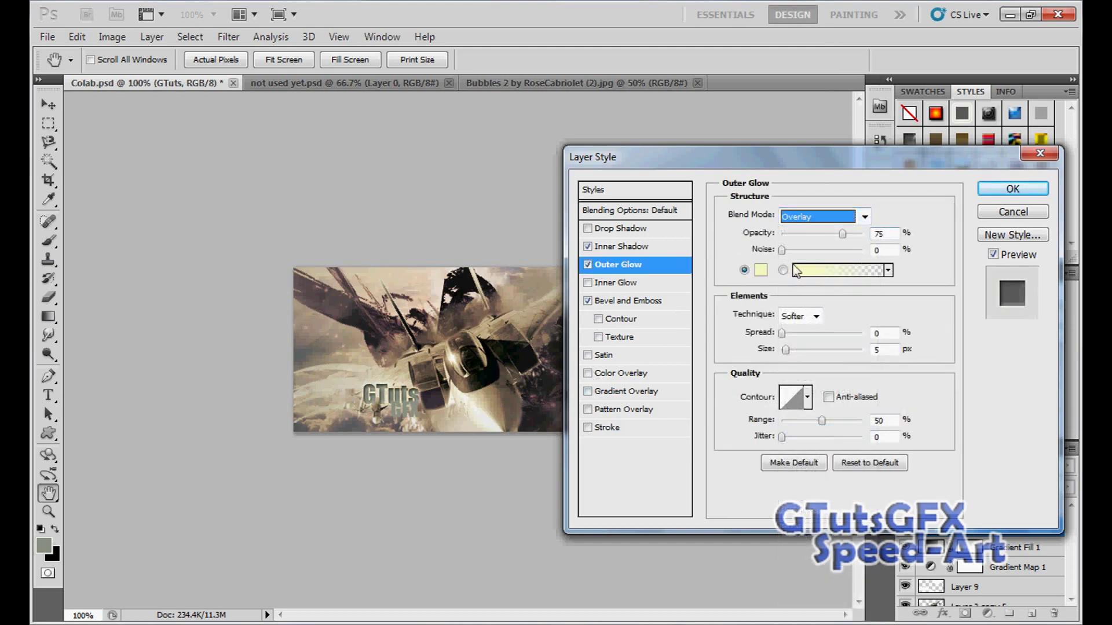
click(761, 270)
click(609, 155)
click(1010, 151)
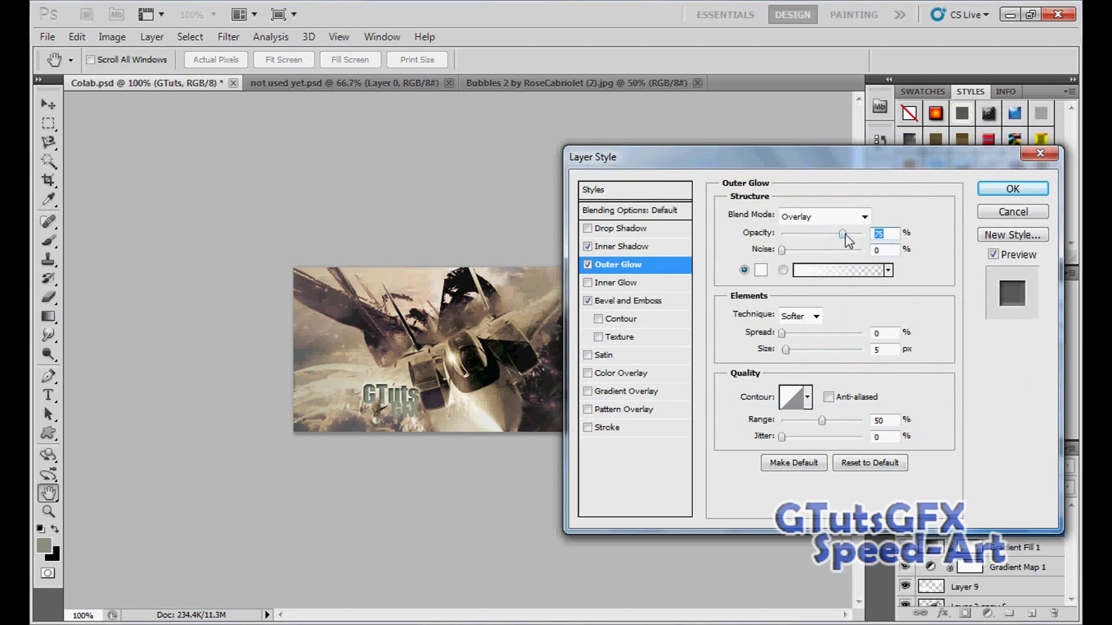
click(886, 233)
text(100)
drag(861, 233, 842, 242)
click(1013, 188)
right_click(964, 526)
click(905, 463)
Paste GTuts's layer style onto GFX and add a 9 pt Luna Bar 'FTW!' tagline
right_click(956, 499)
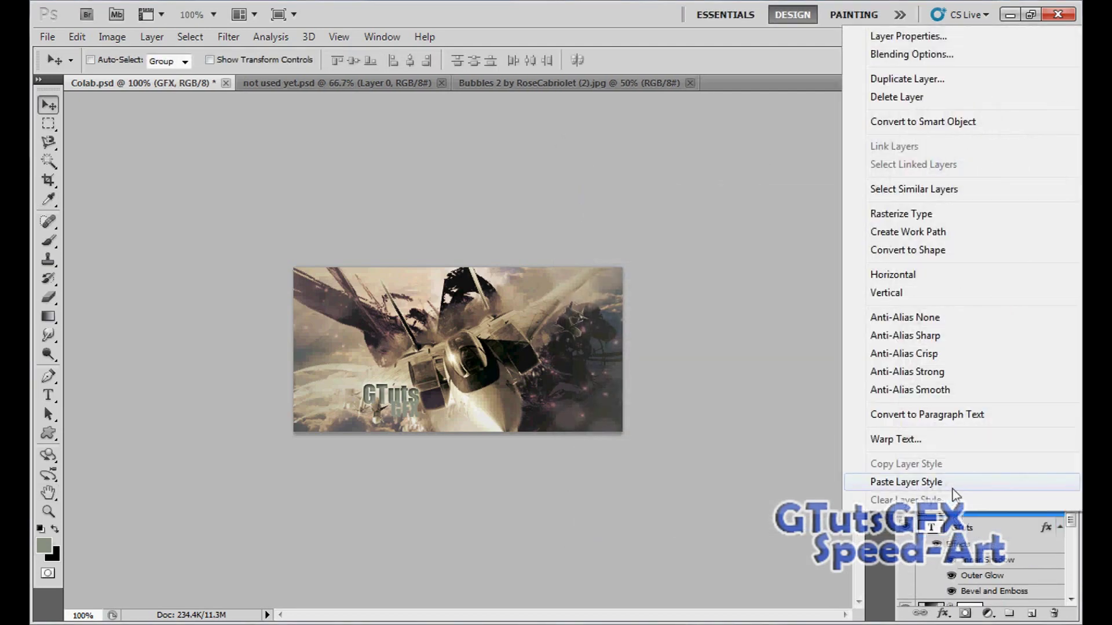
click(956, 491)
click(45, 399)
click(224, 59)
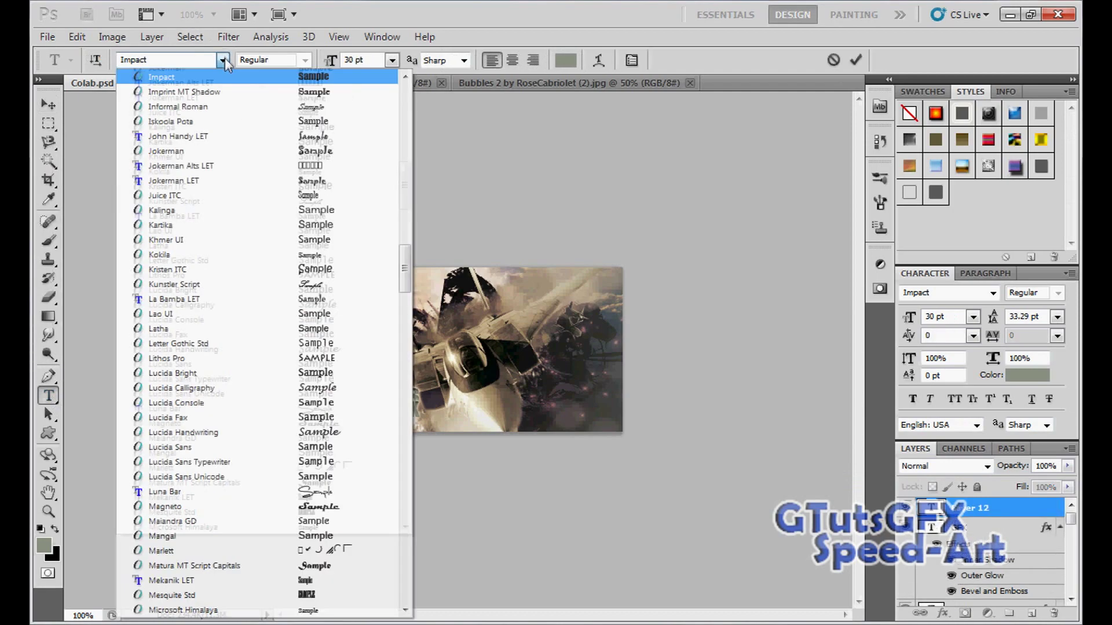
scroll(405, 236, down, 5)
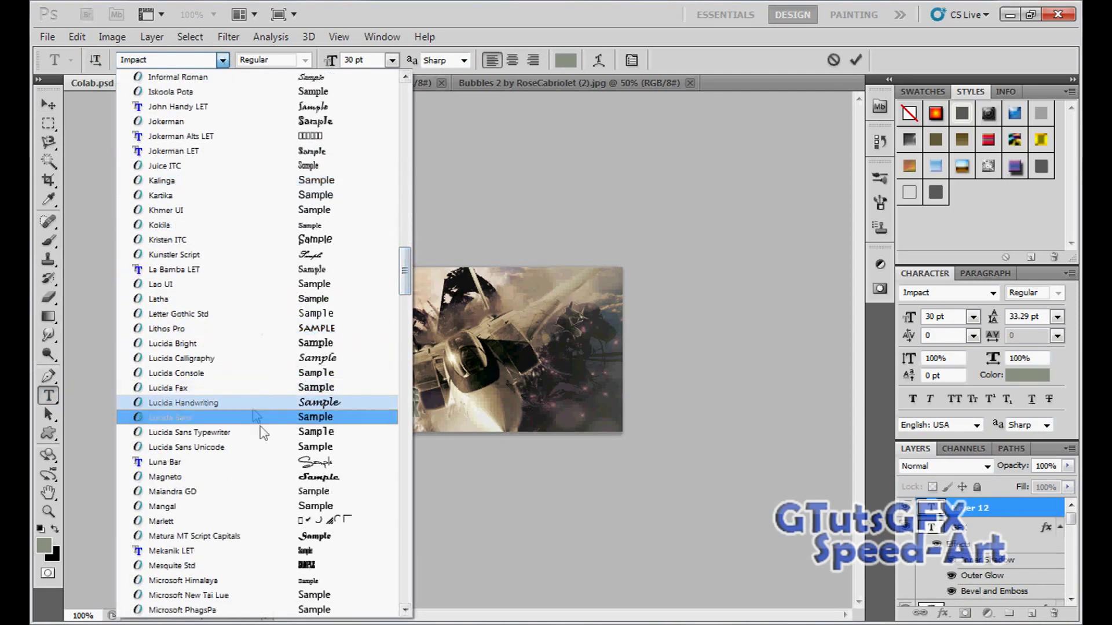
click(270, 461)
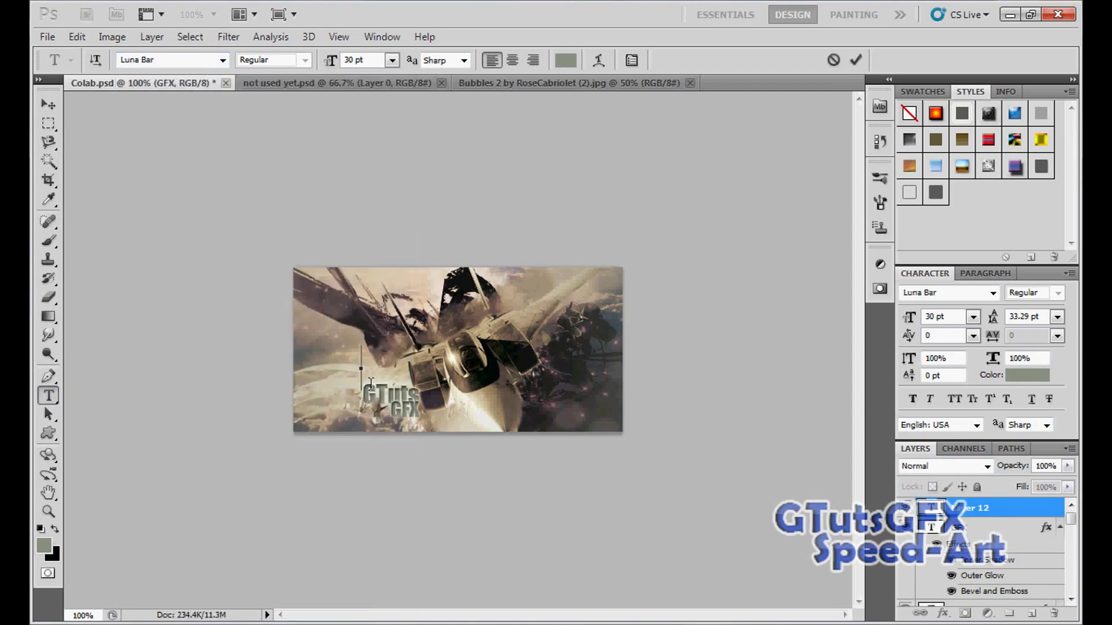
key(ctrl+a)
click(392, 60)
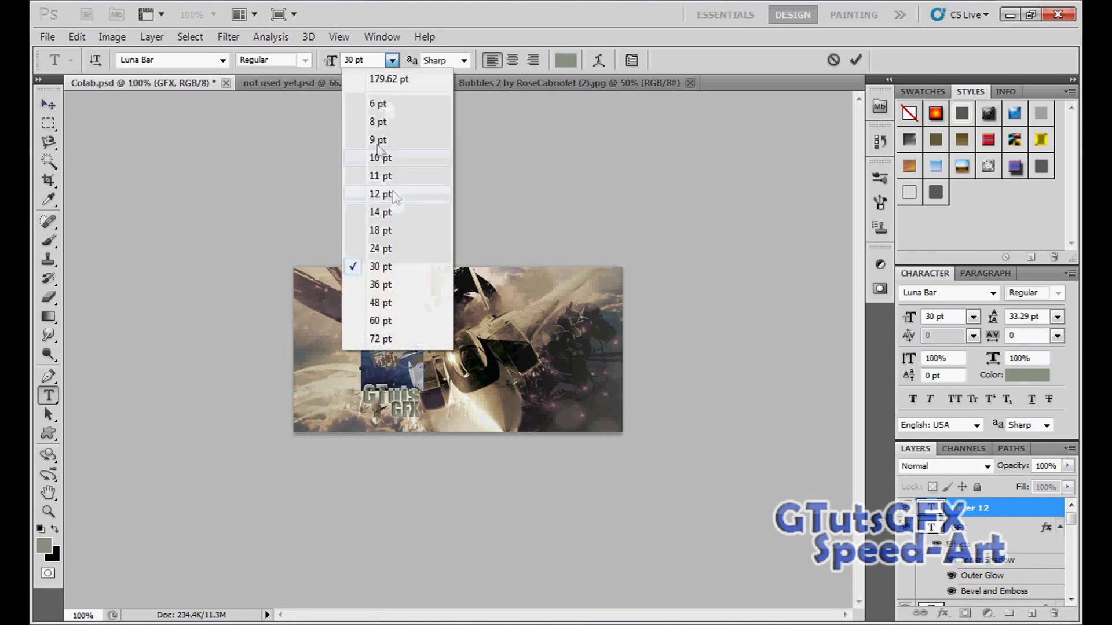
click(382, 140)
click(48, 104)
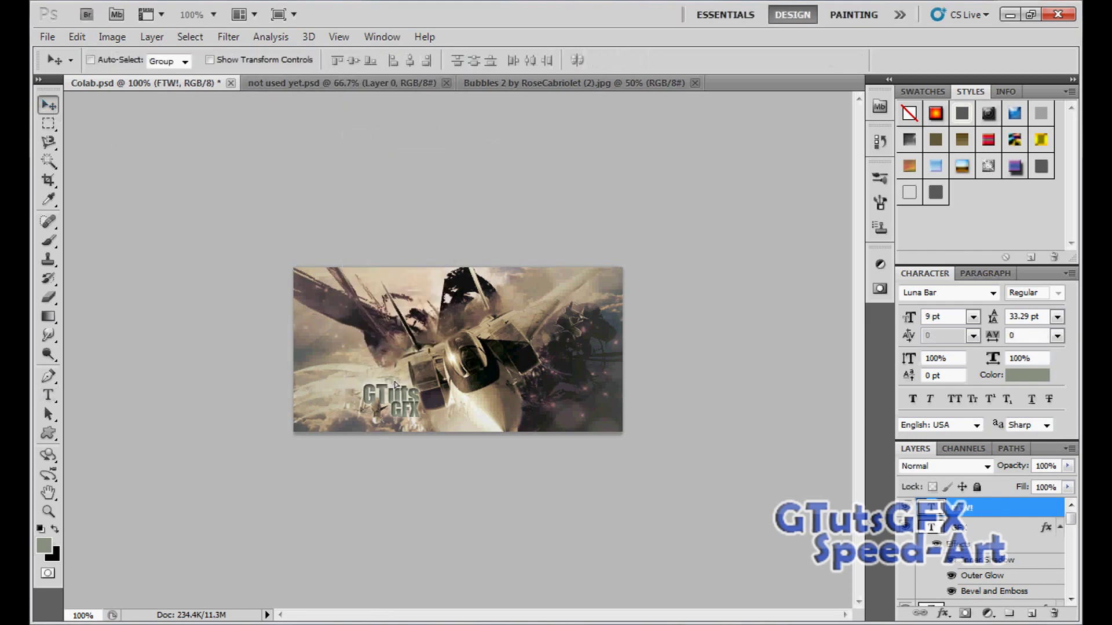